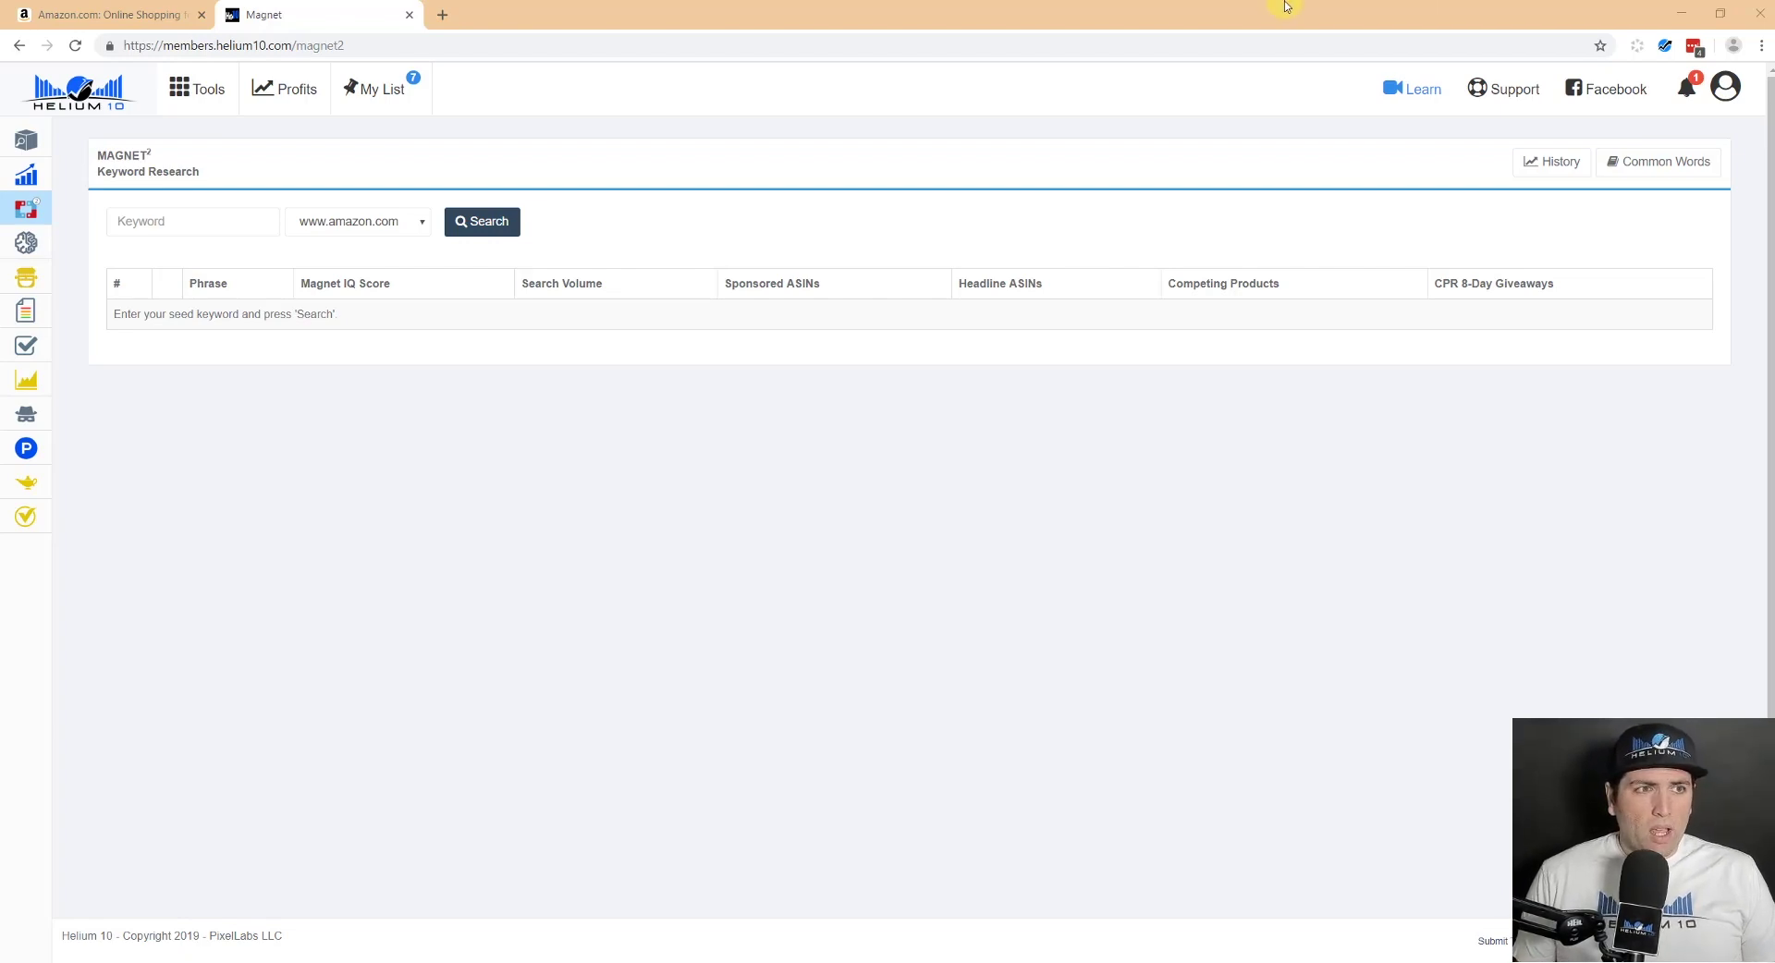
# Switch to the open Amazon.com page and search the store for "tea pots".
pyautogui.click(115, 16)
pyautogui.click(376, 129)
pyautogui.write('tea pots')
pyautogui.press('Return')
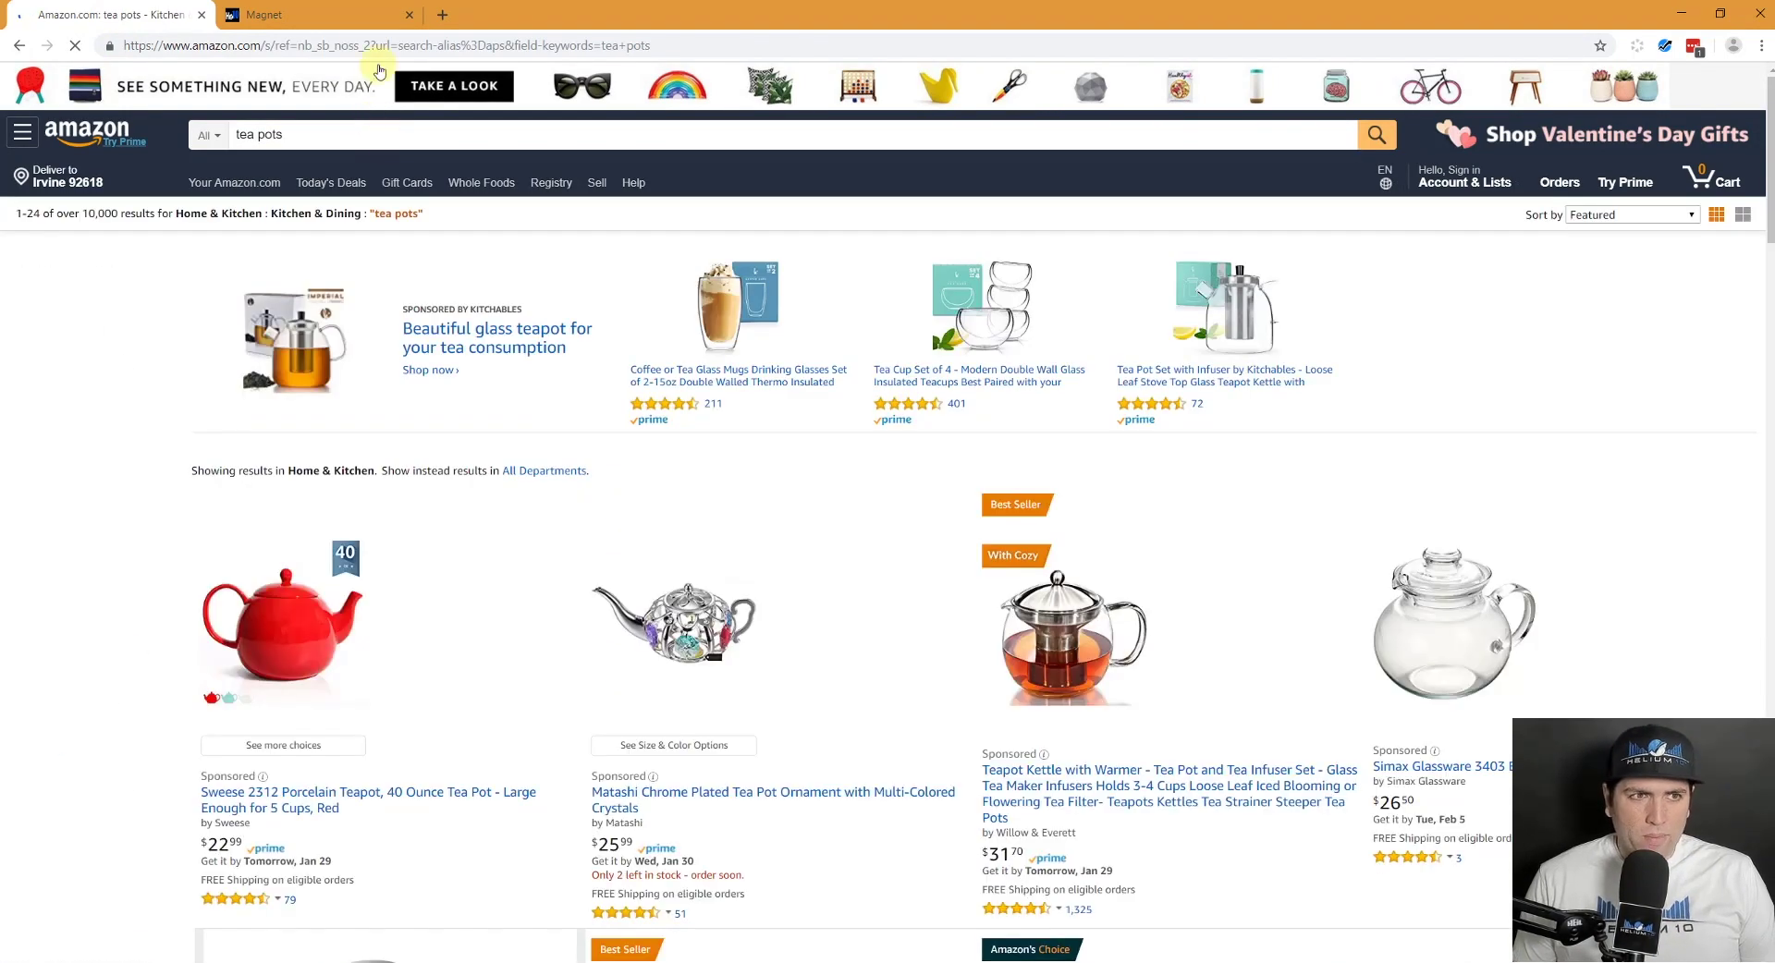
pyautogui.click(314, 15)
pyautogui.write('tea pots')
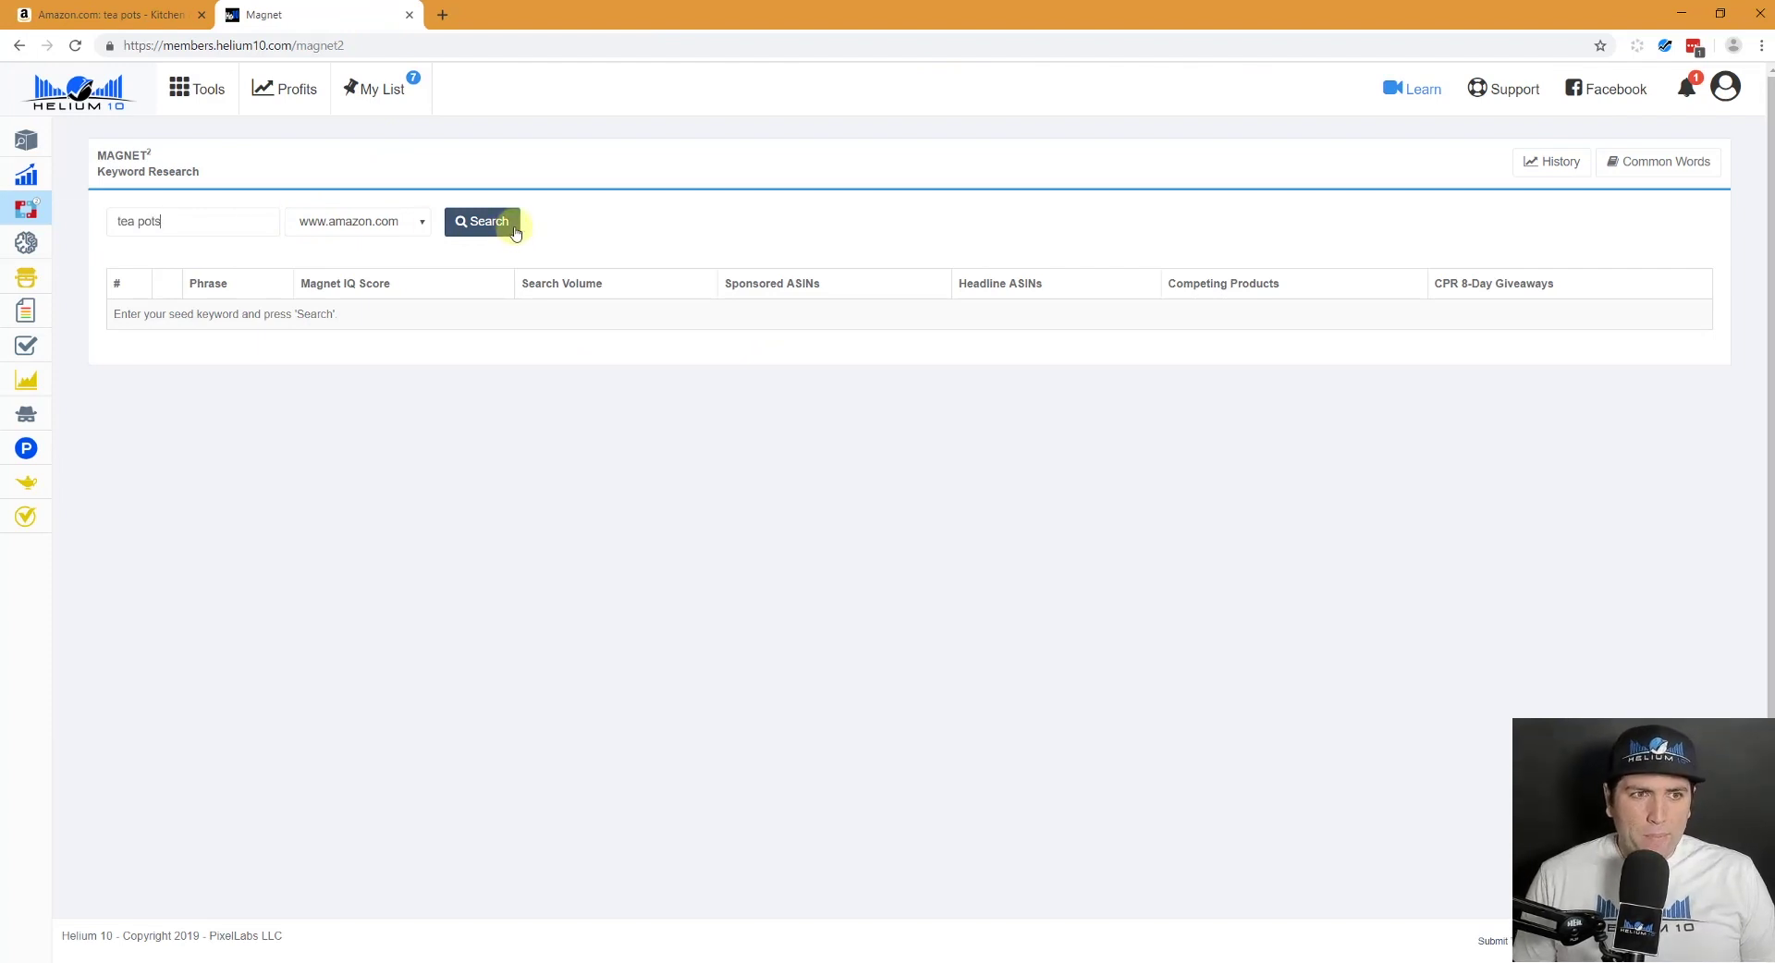
pyautogui.click(514, 230)
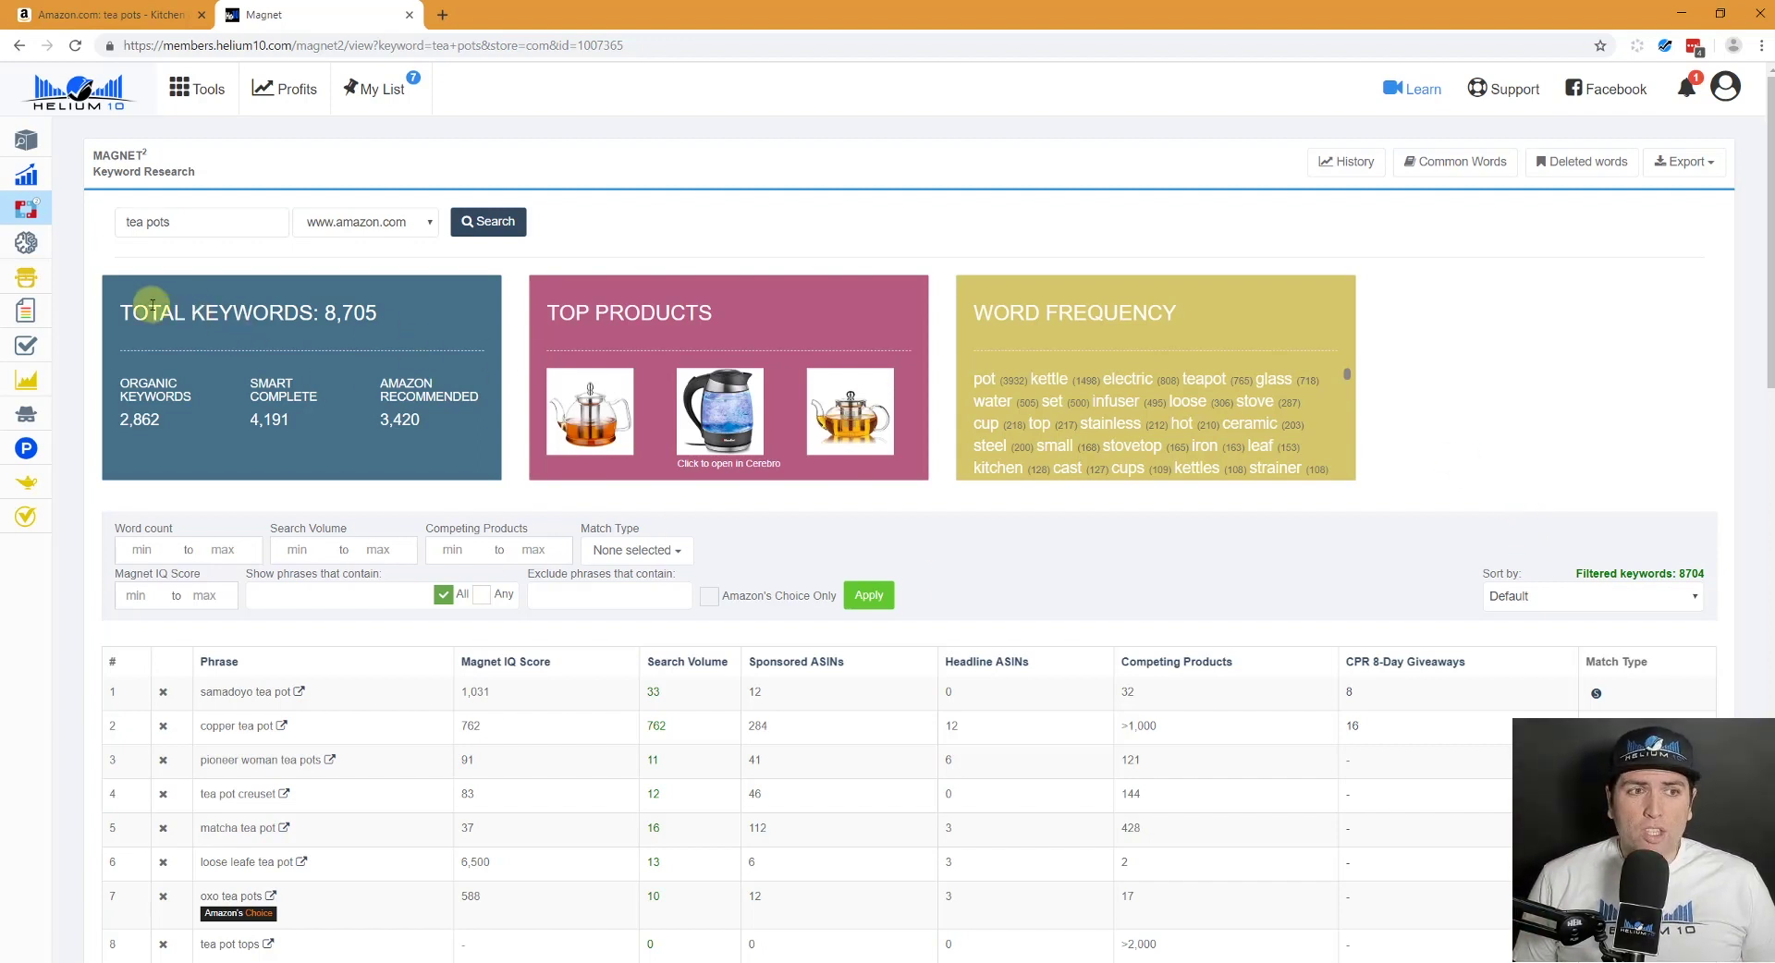
# Examine the total keyword count and its breakdown into organic, smart complete and Amazon recommended keywords.
pyautogui.moveTo(465, 312); pyautogui.dragTo(234, 321)
pyautogui.click(234, 321)
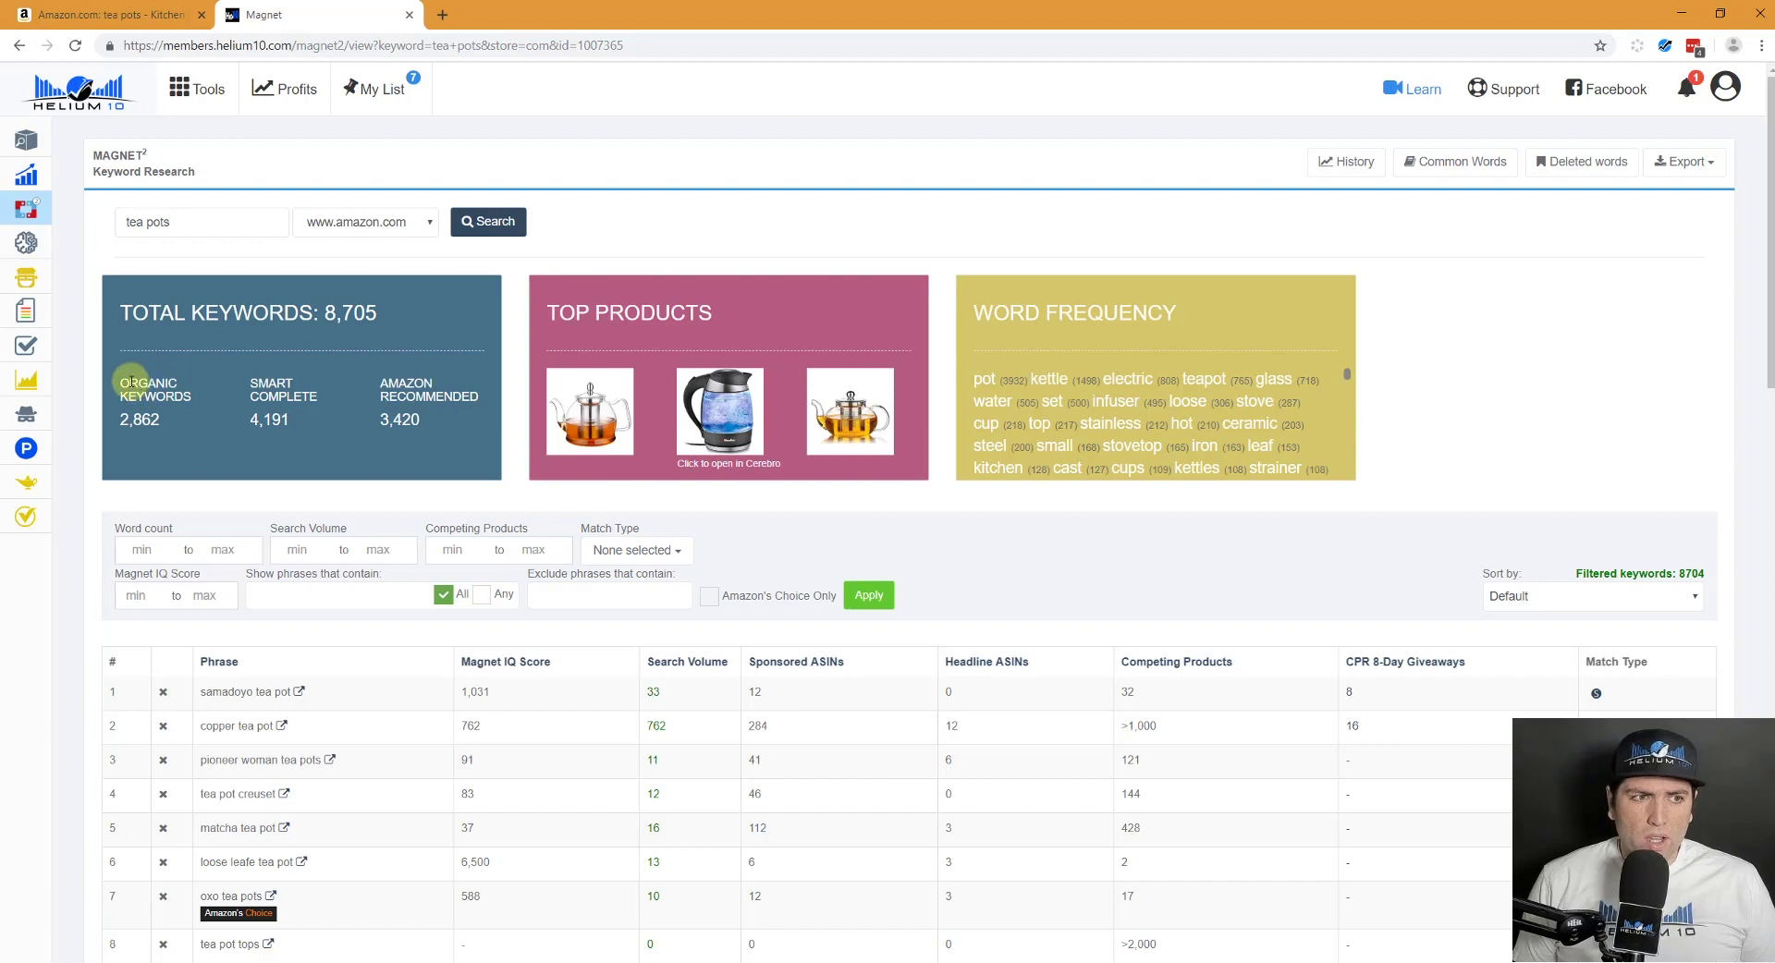
pyautogui.moveTo(116, 380); pyautogui.dragTo(175, 419)
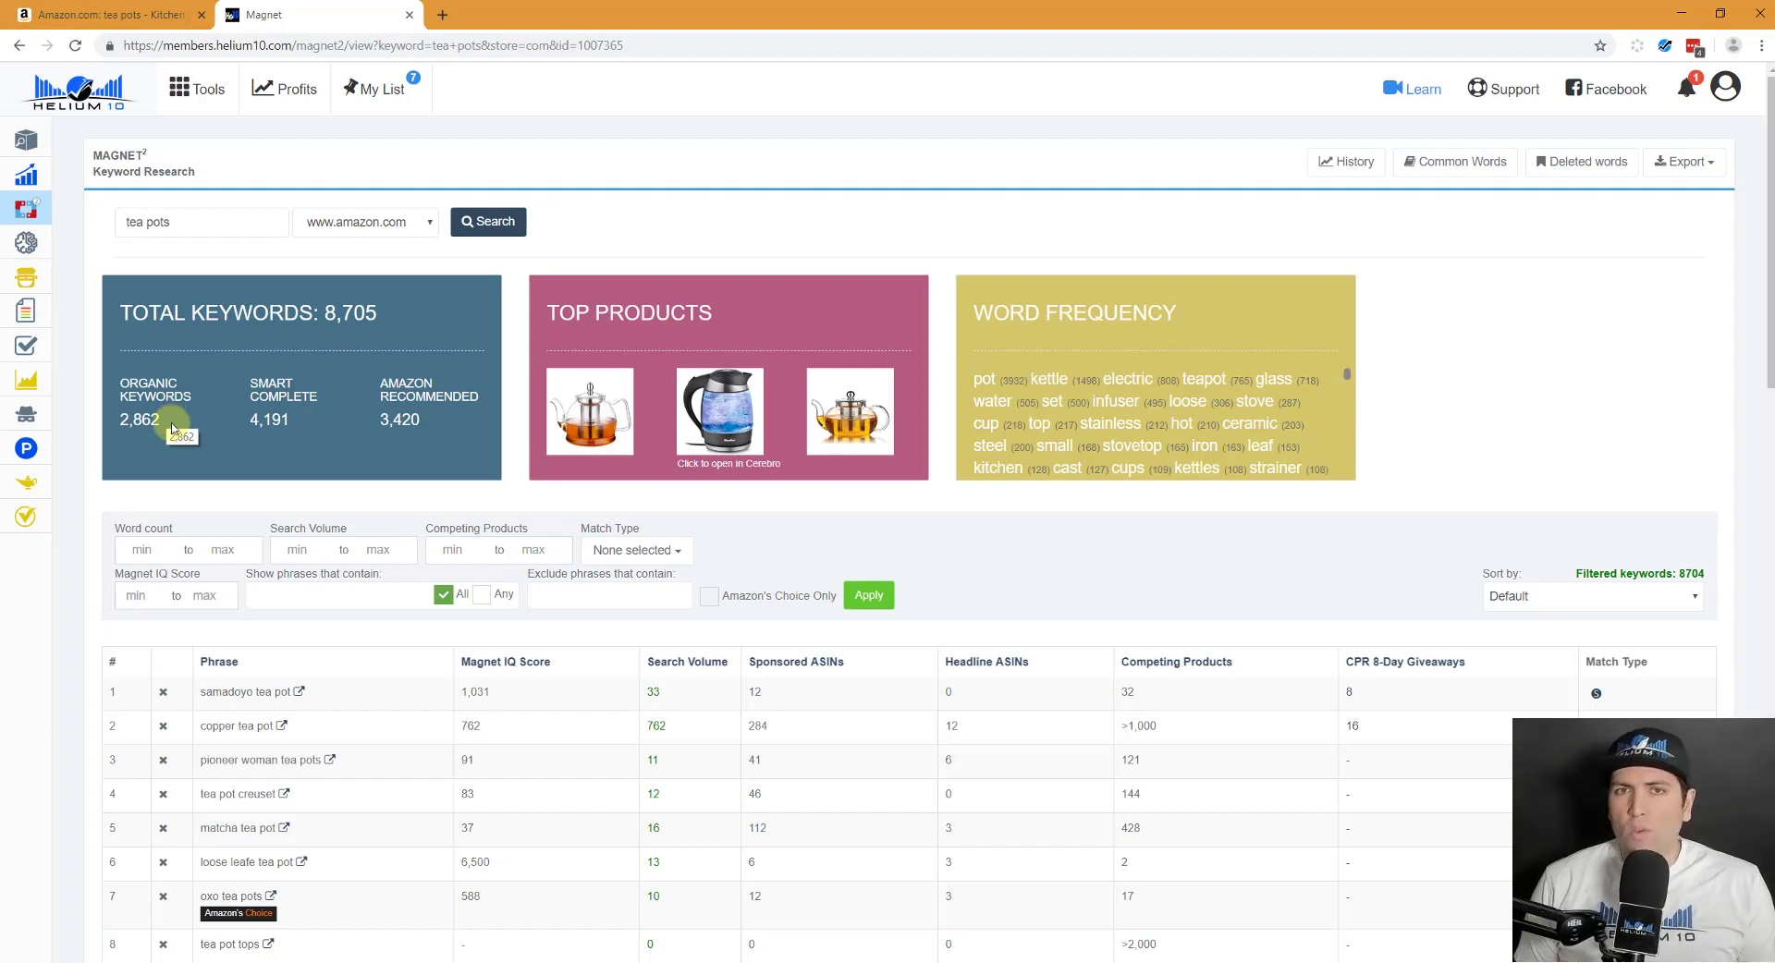
pyautogui.moveTo(245, 377); pyautogui.dragTo(295, 431)
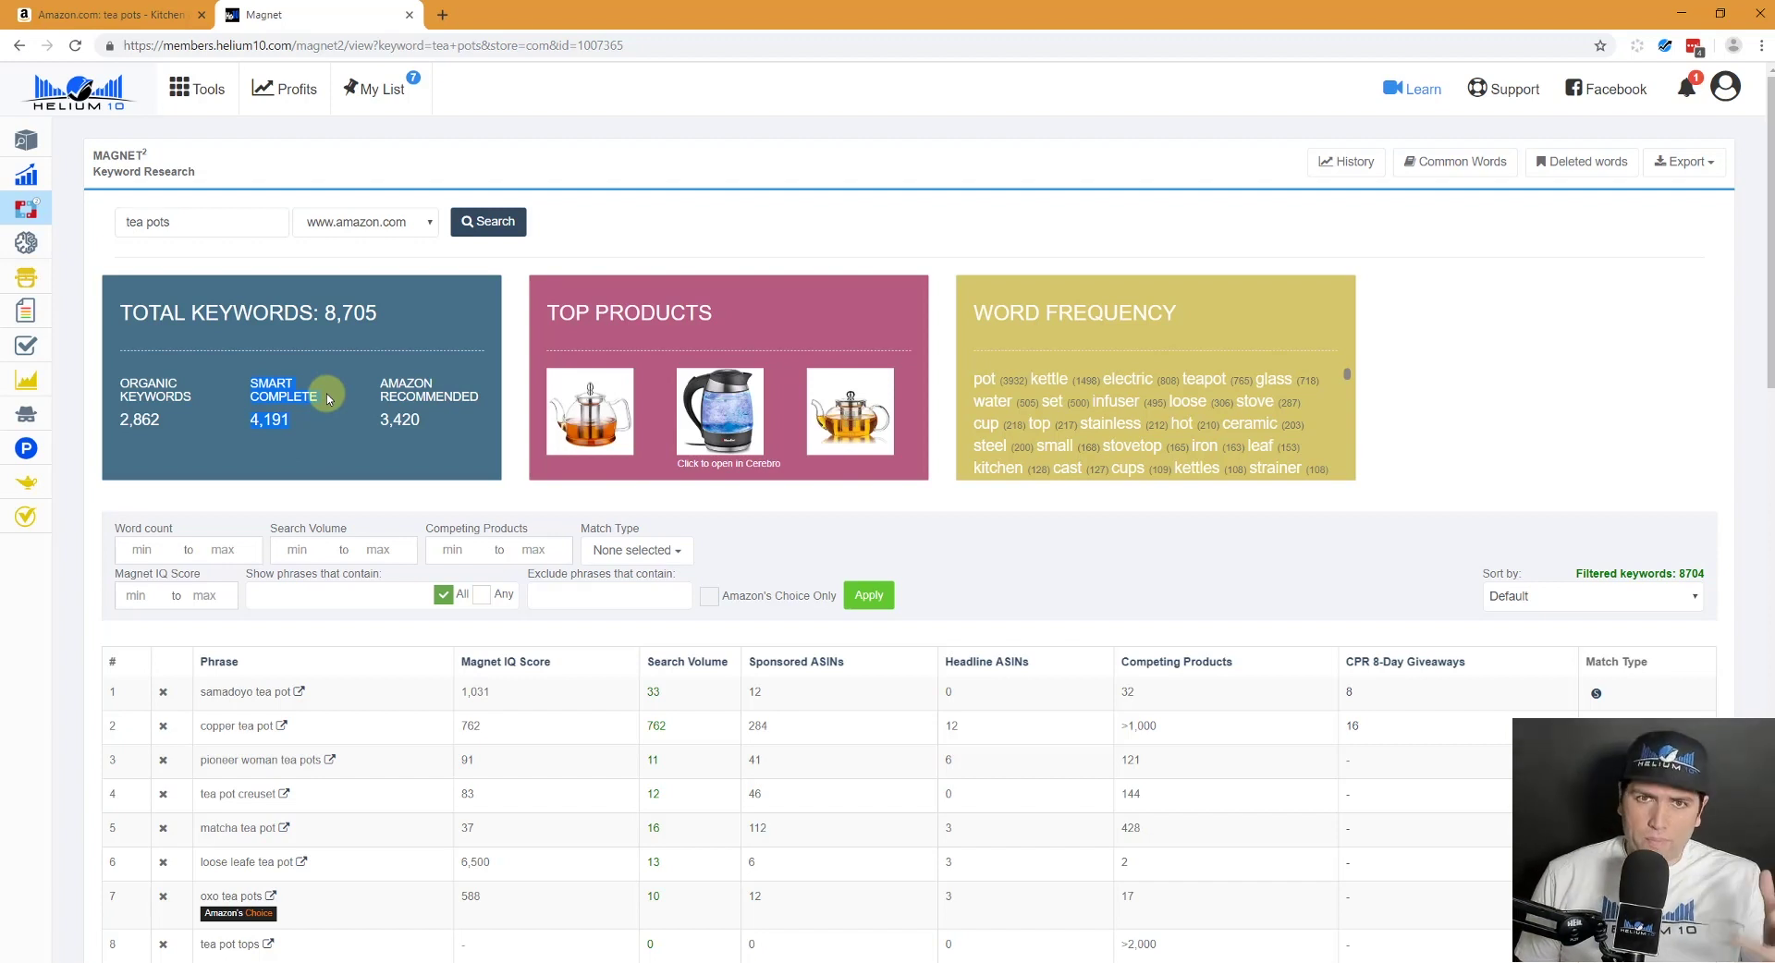
pyautogui.moveTo(428, 423); pyautogui.dragTo(382, 385)
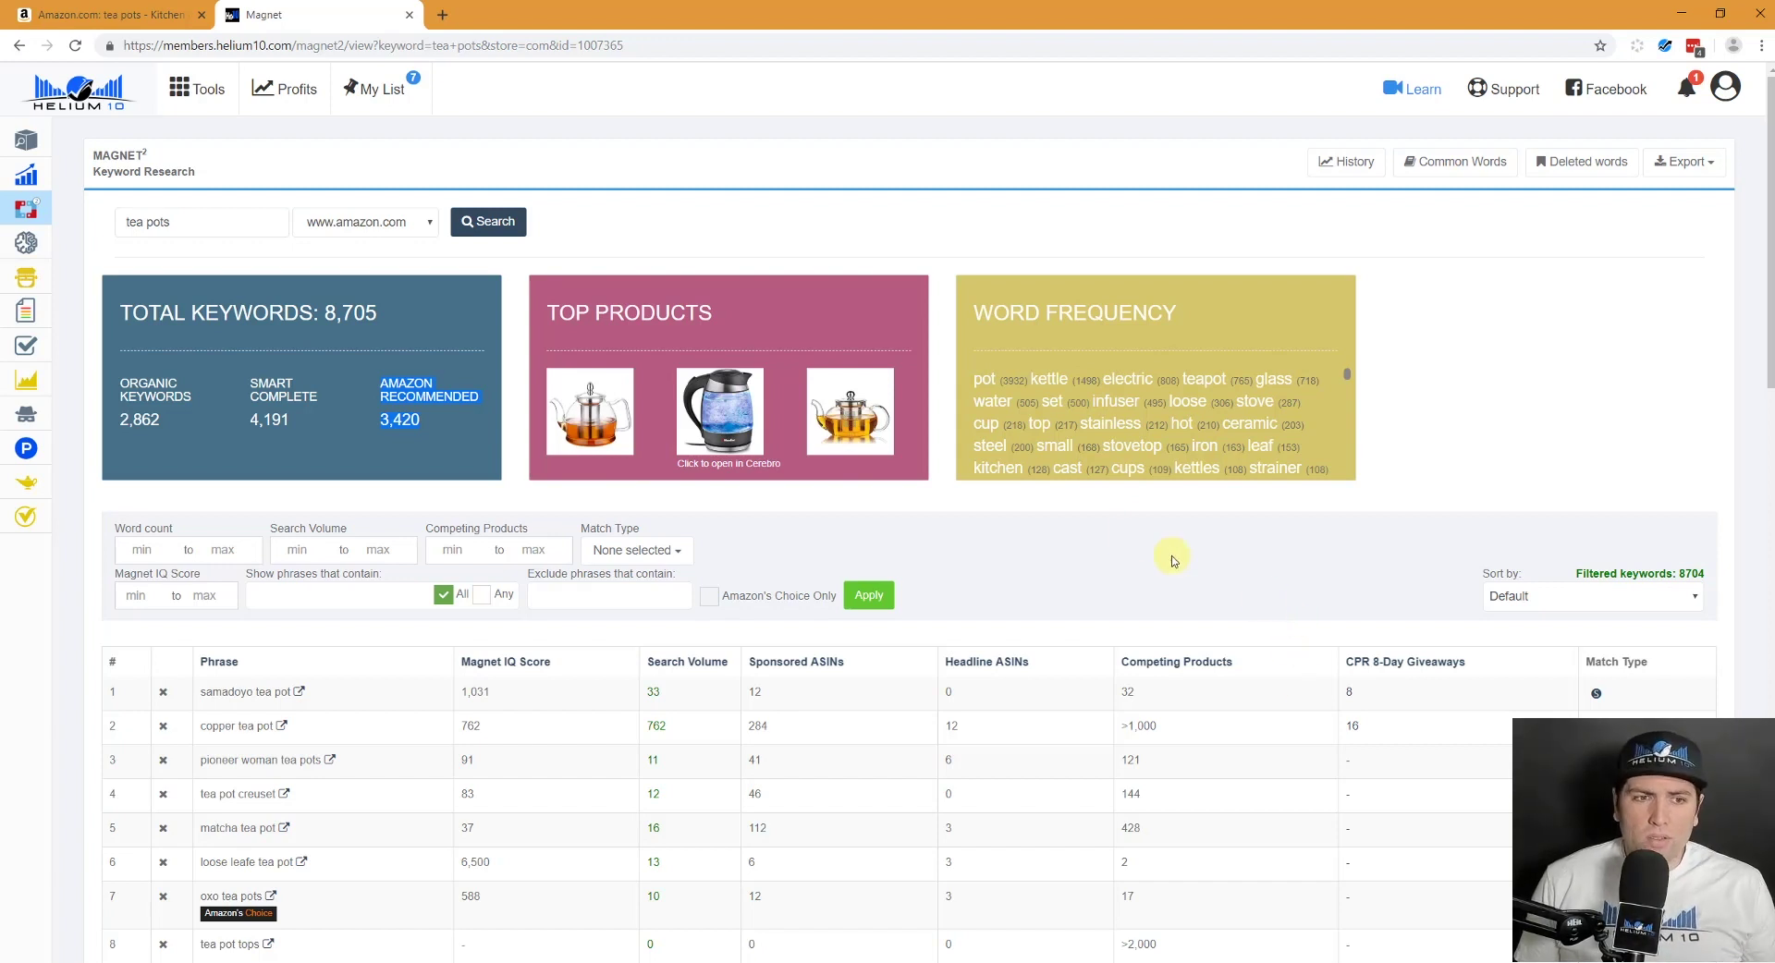
# Filter the keyword results to the Organic match type.
pyautogui.click(634, 552)
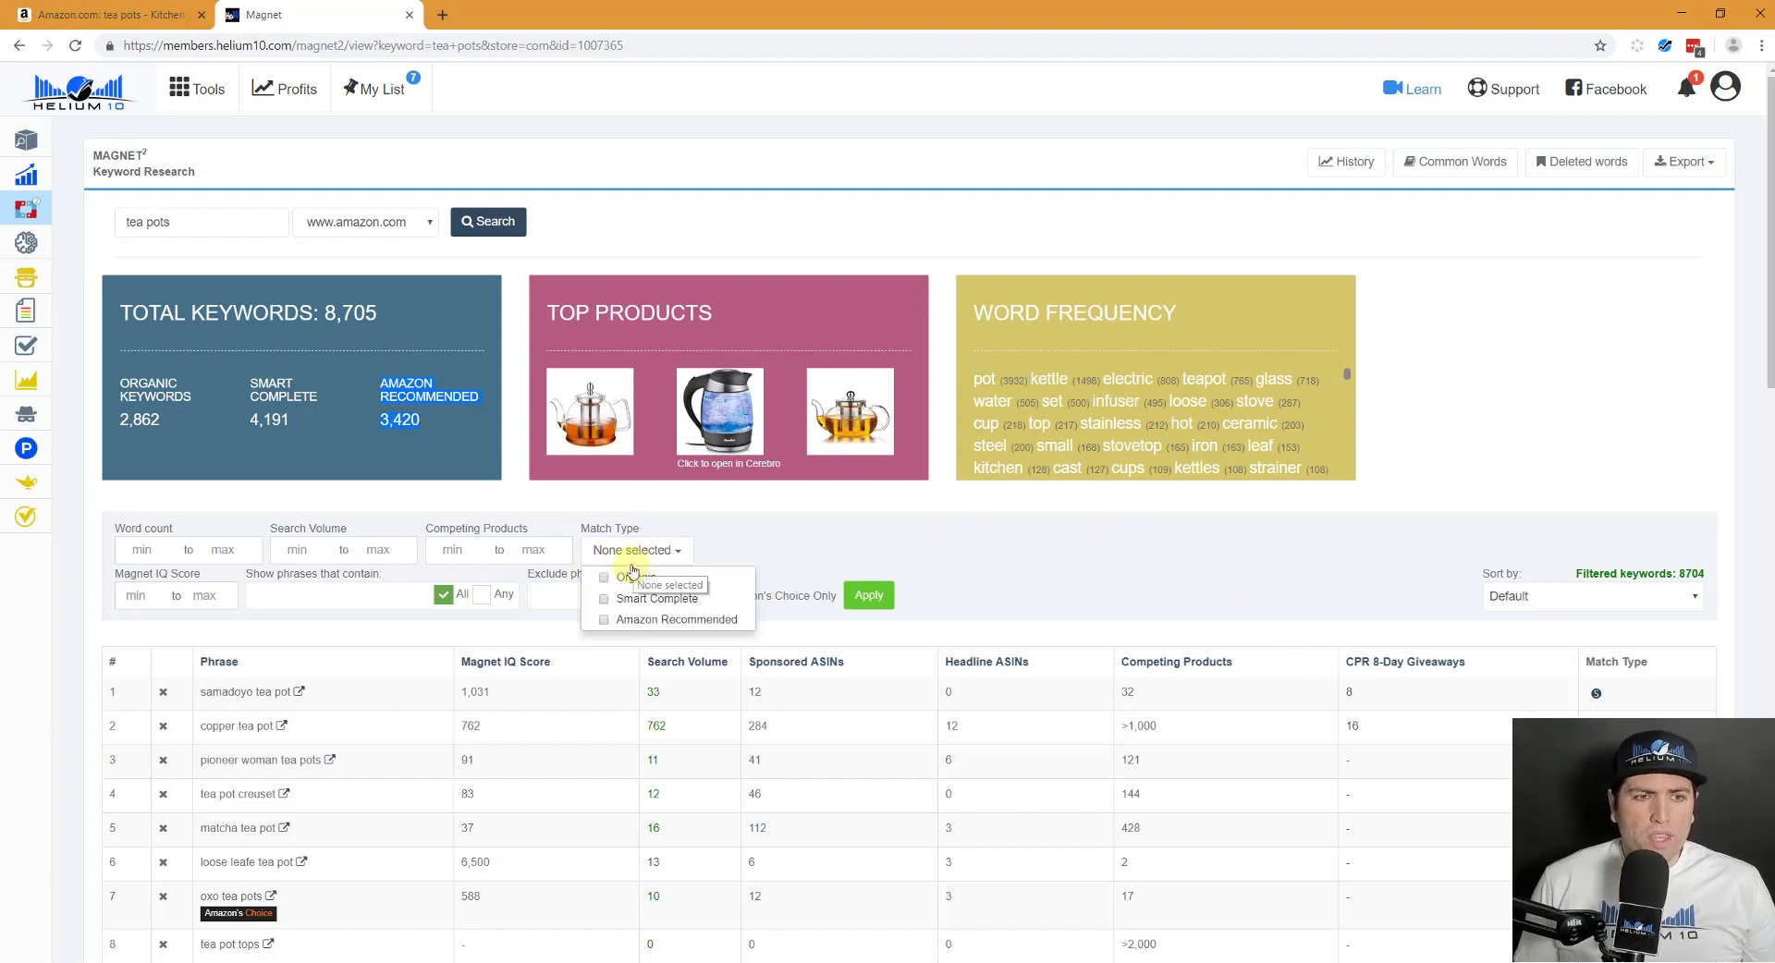
pyautogui.click(621, 577)
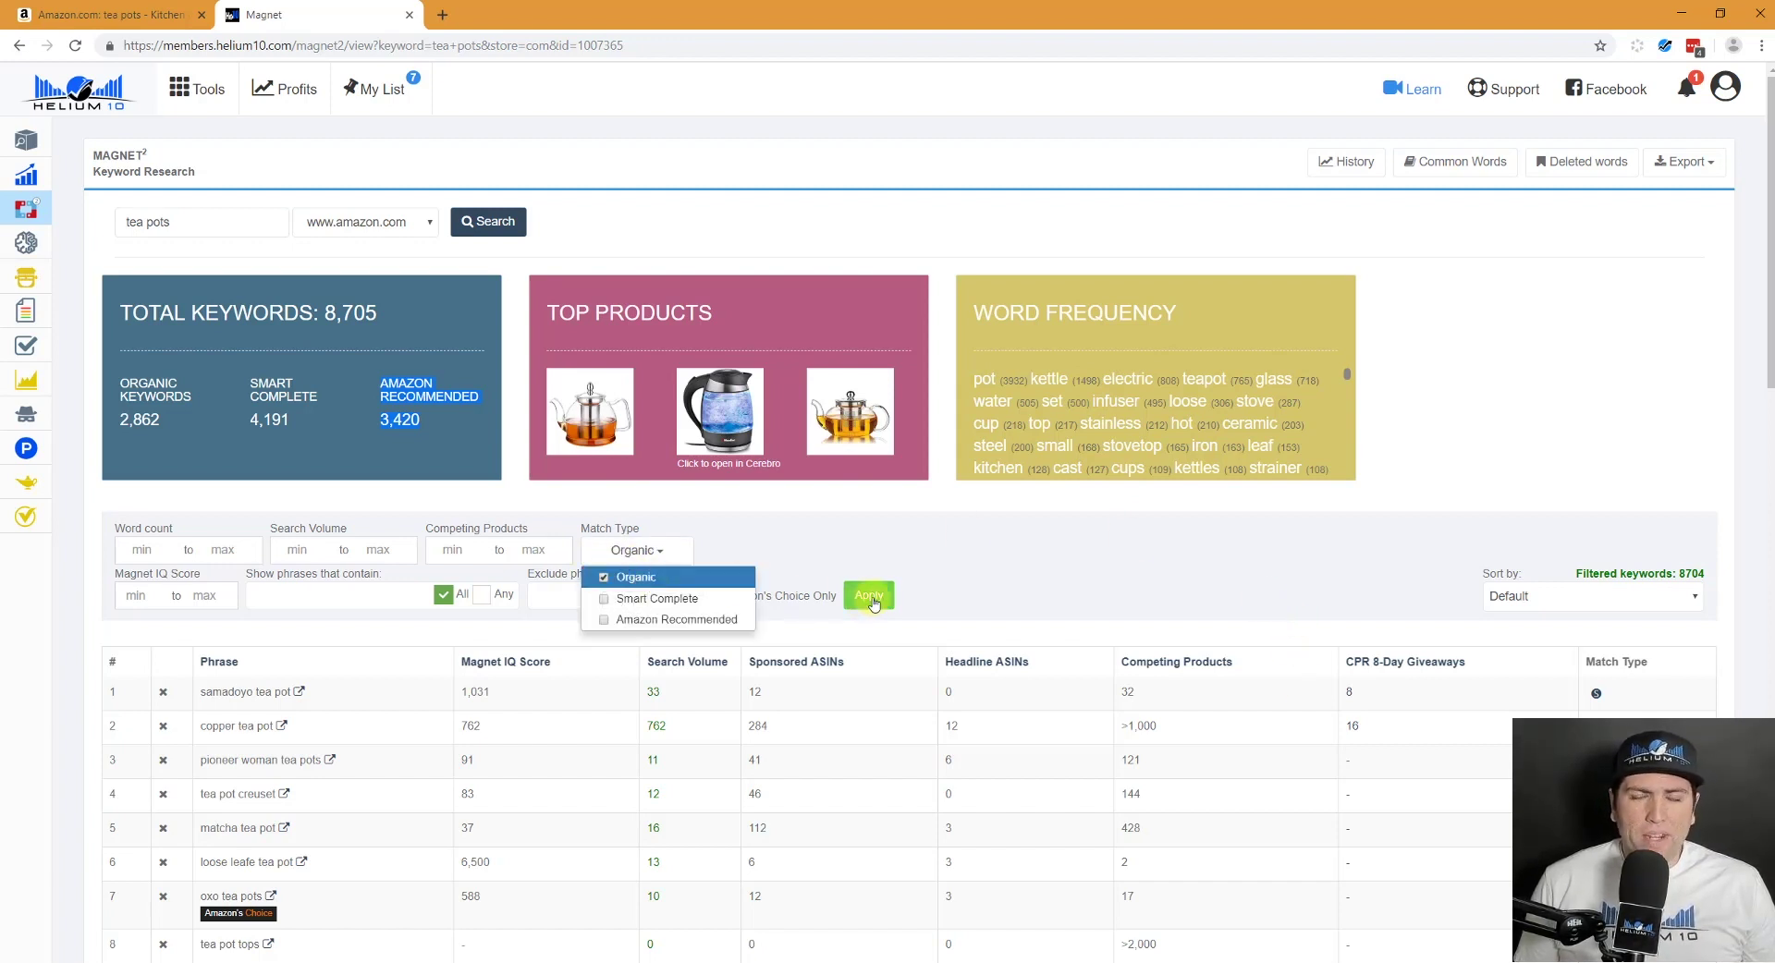
pyautogui.click(869, 596)
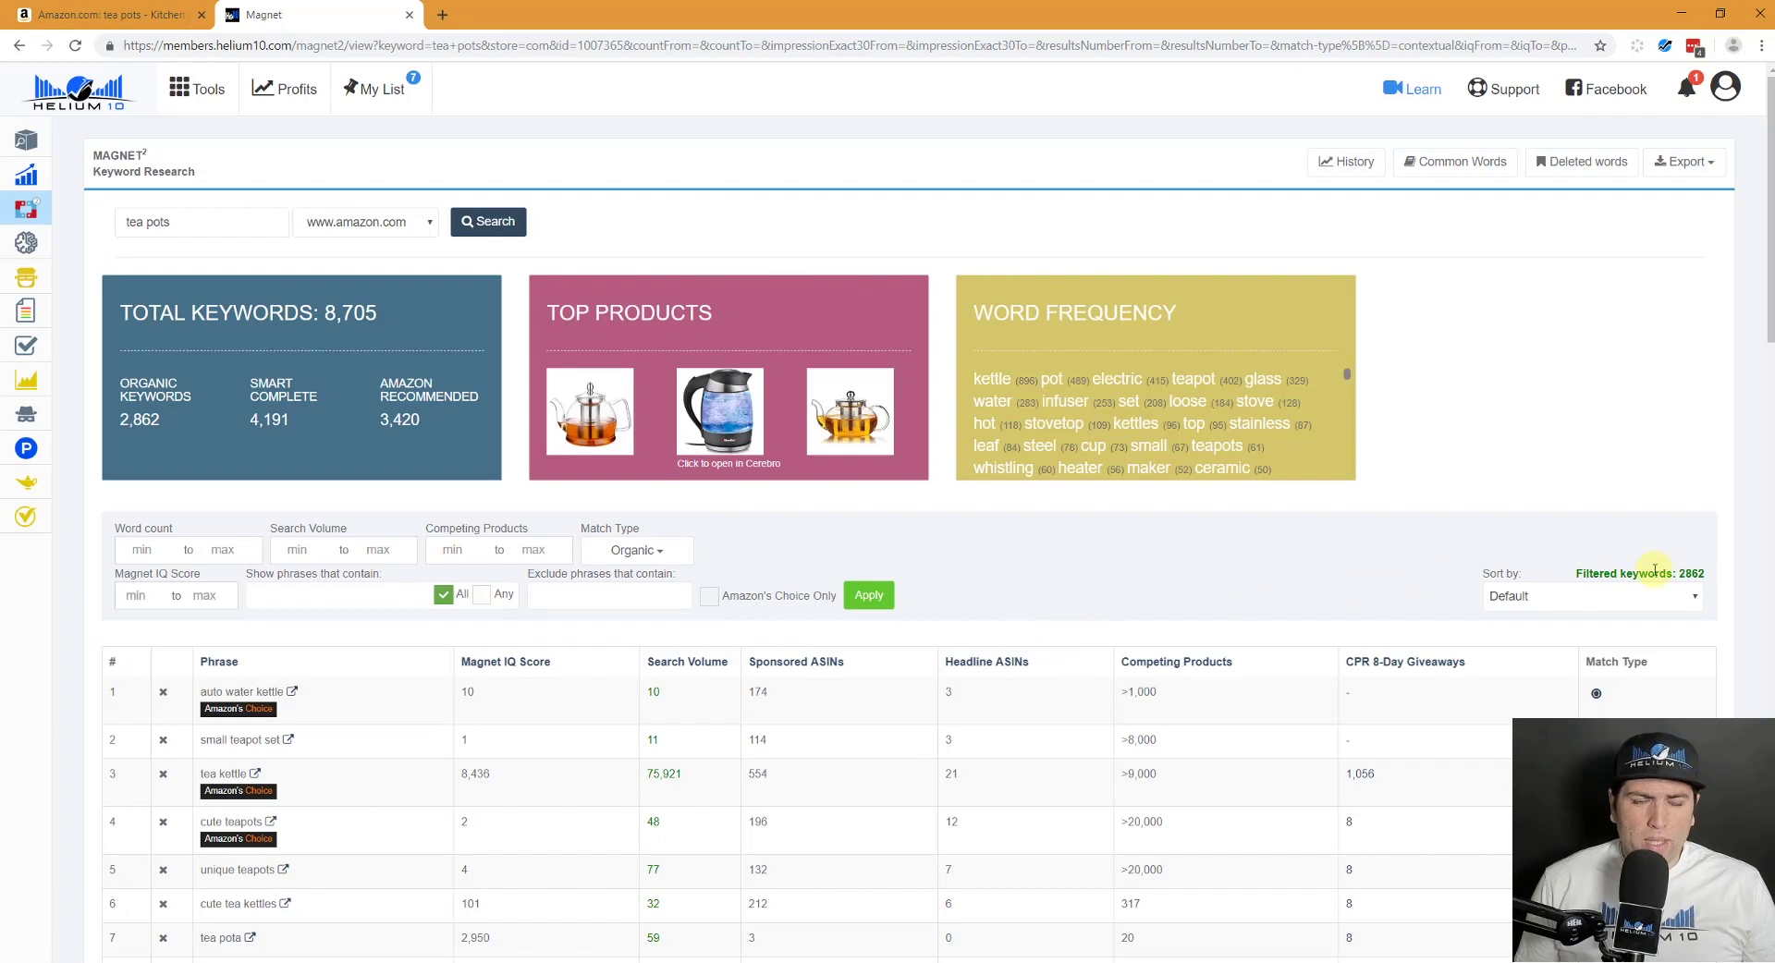
# Sort the organic keywords by search volume from high to low.
pyautogui.scroll(-1, 1199, 560)
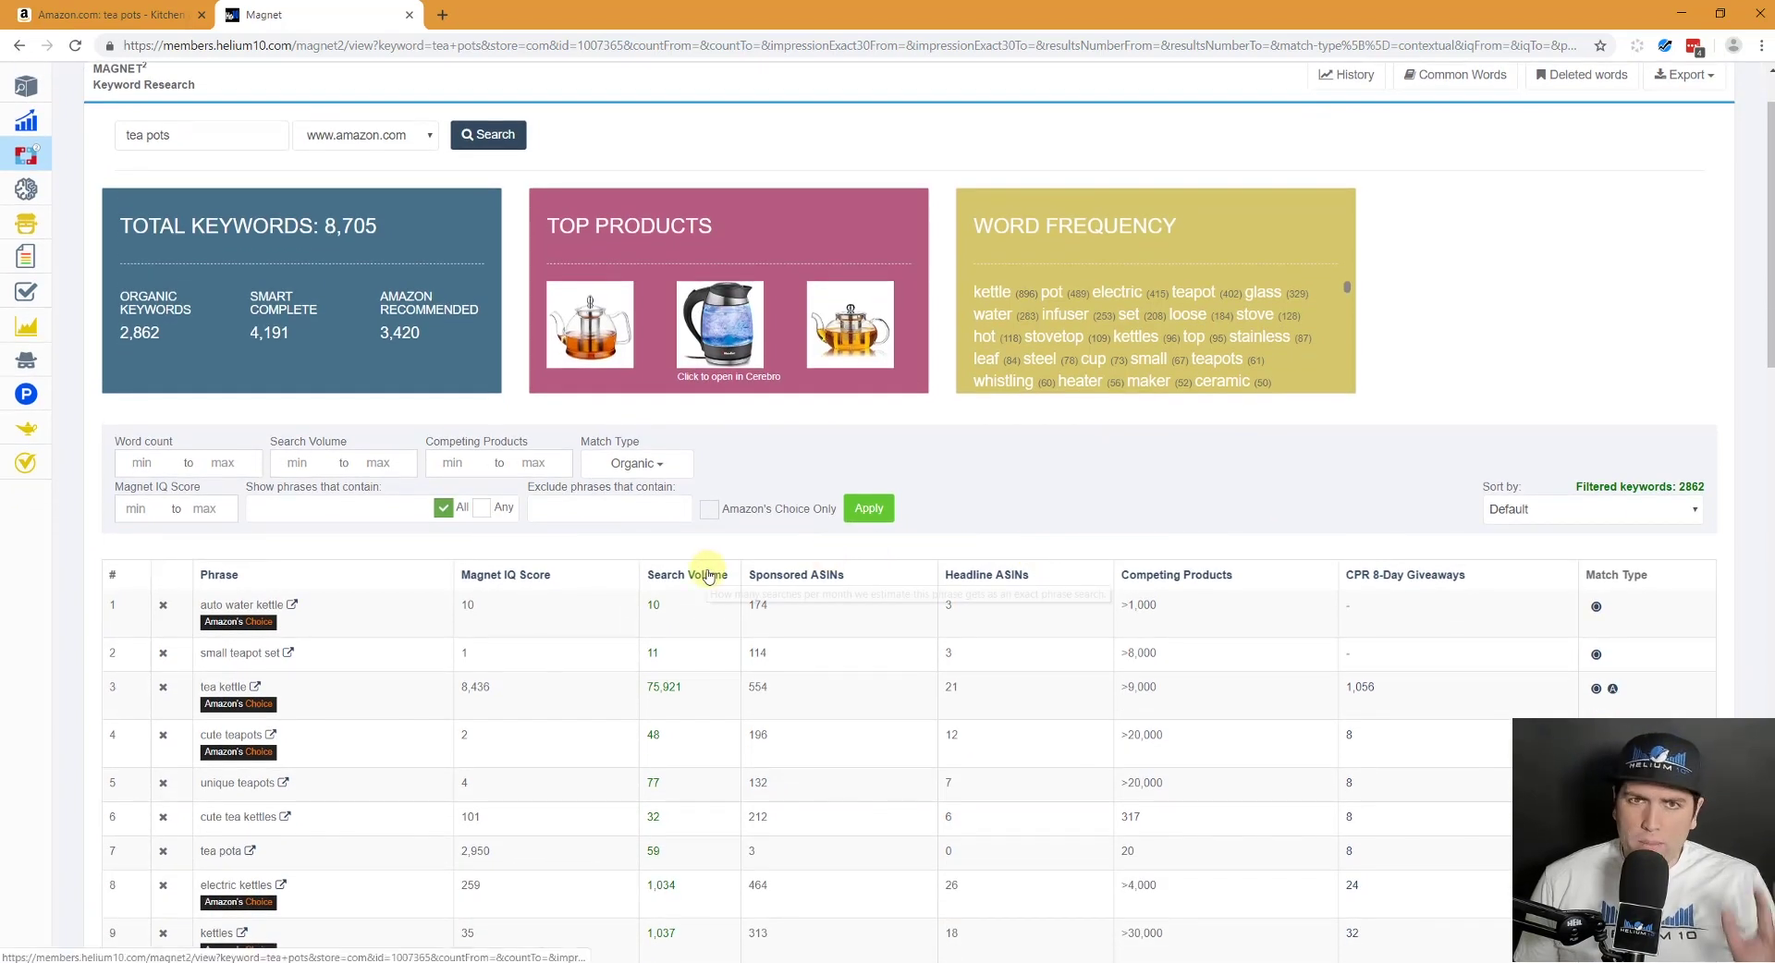
pyautogui.click(709, 575)
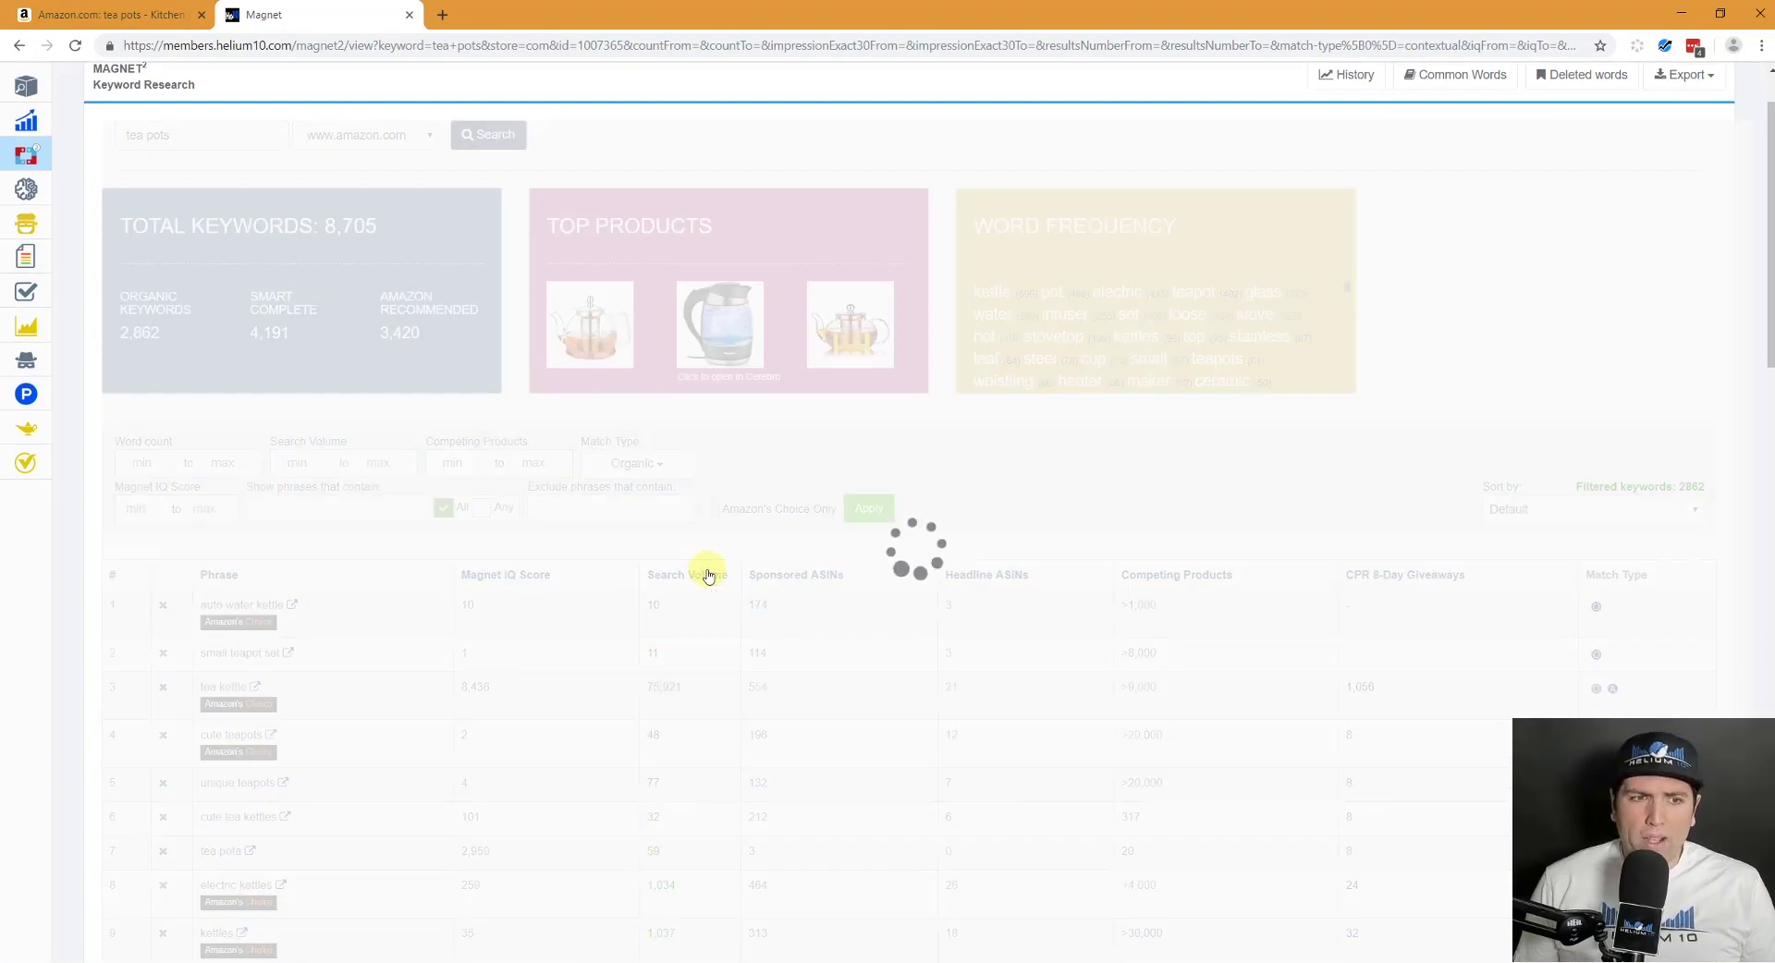
pyautogui.scroll(-1, 781, 602)
pyautogui.scroll(-1, 781, 602)
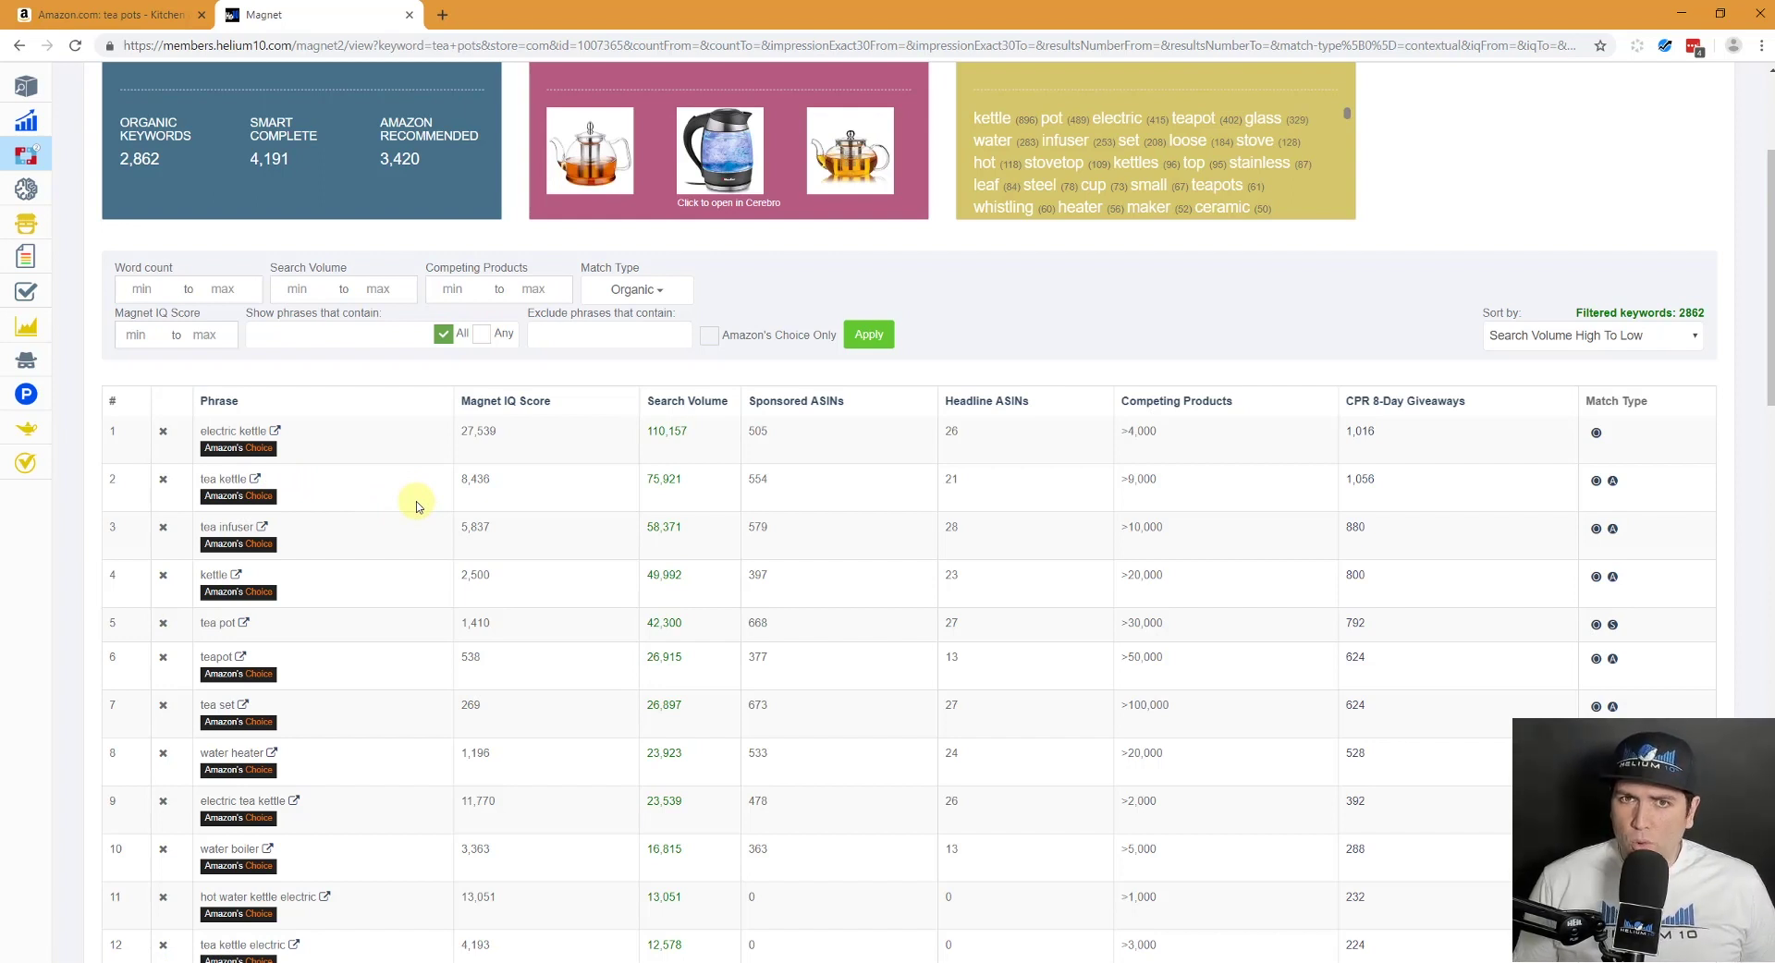
# Review the organic phrases for relevance to tea pots, down to "tea cups and saucers sets".
pyautogui.scroll(3, 212, 370)
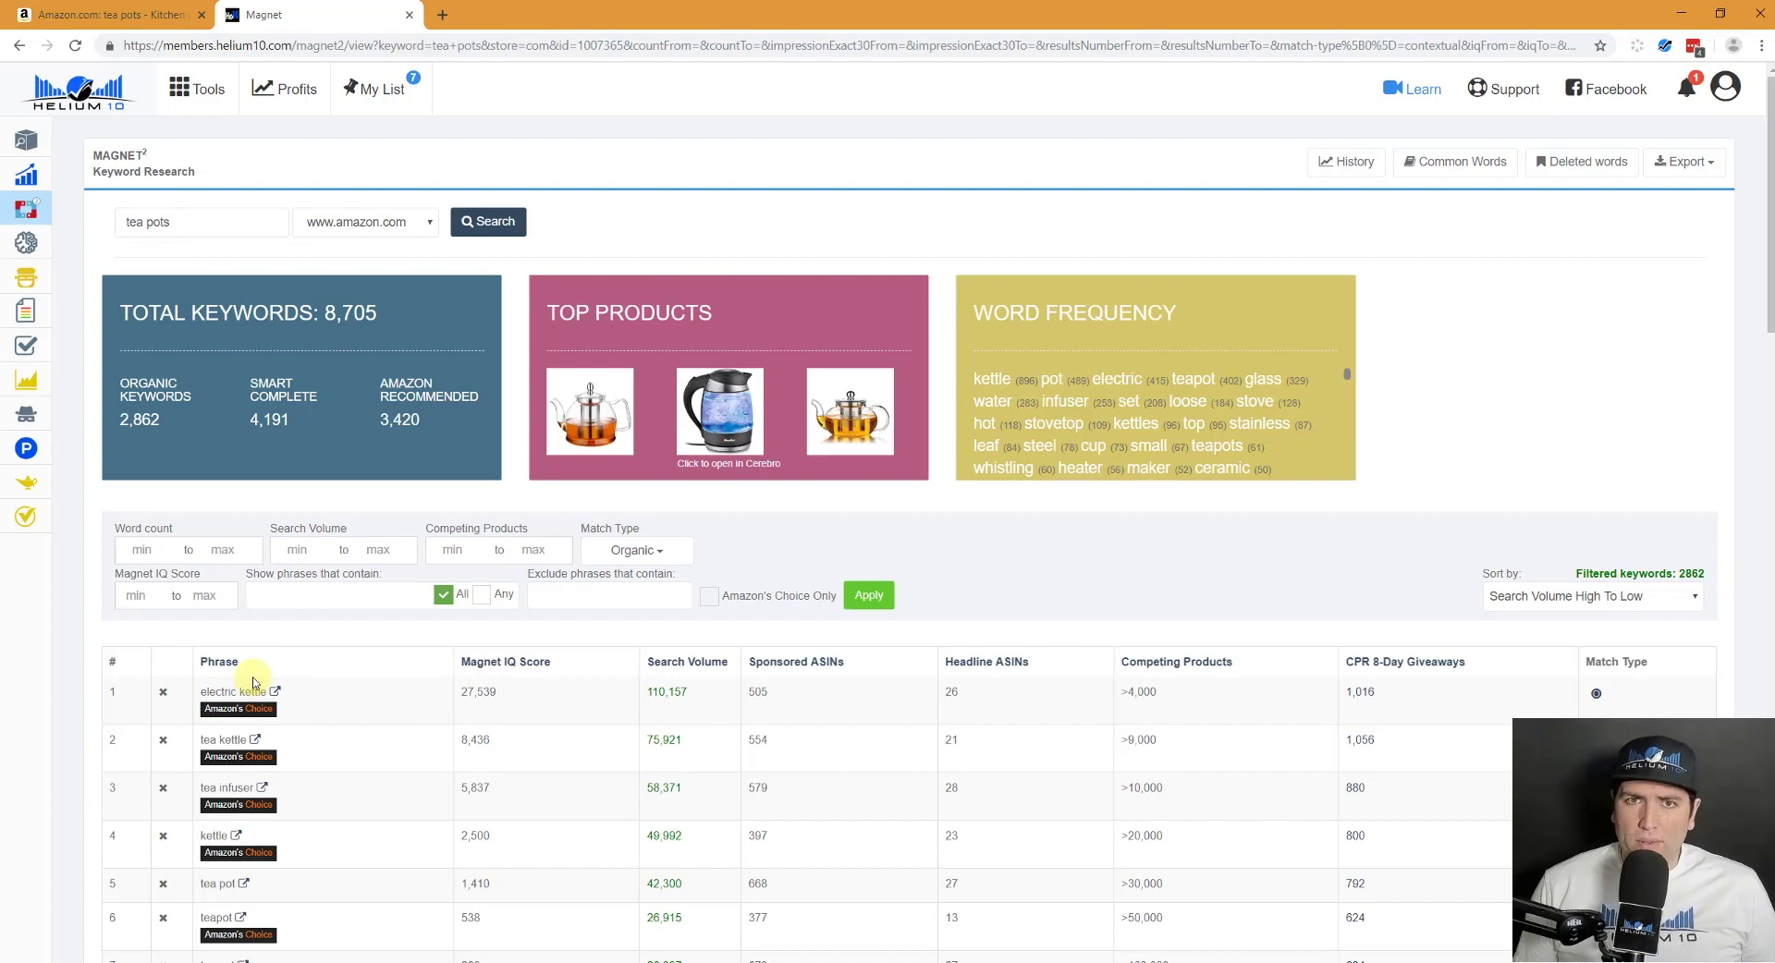
pyautogui.scroll(-2, 254, 682)
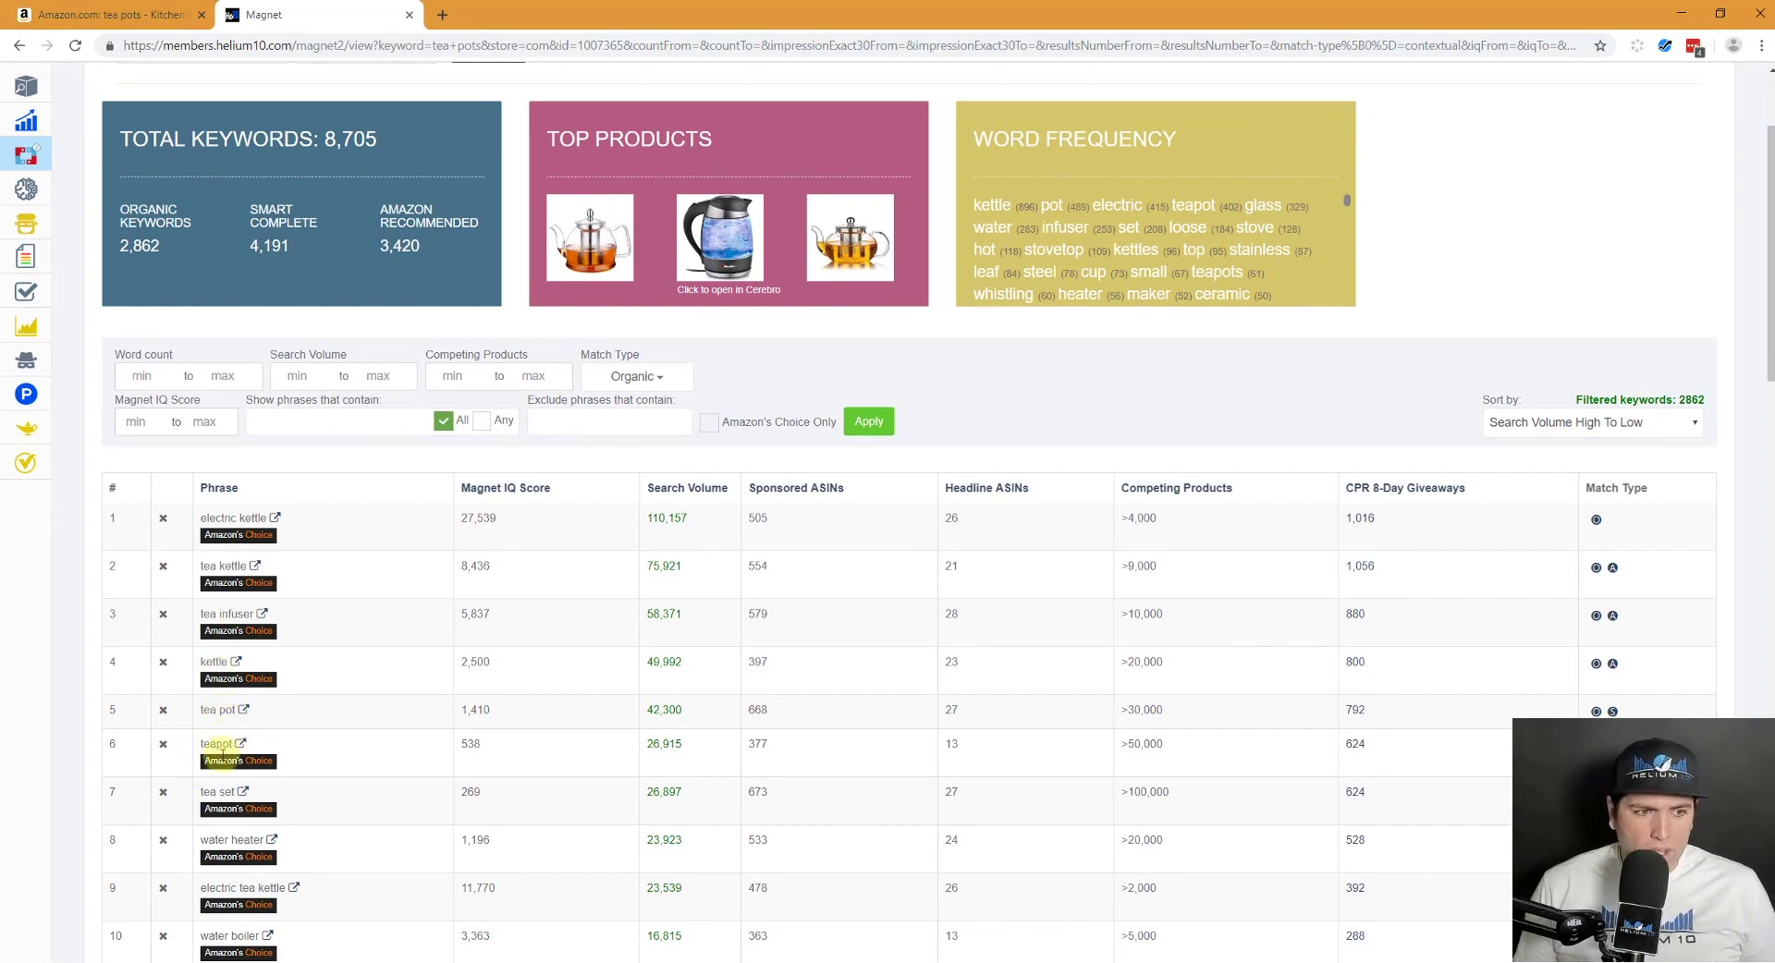
pyautogui.scroll(-3, 221, 772)
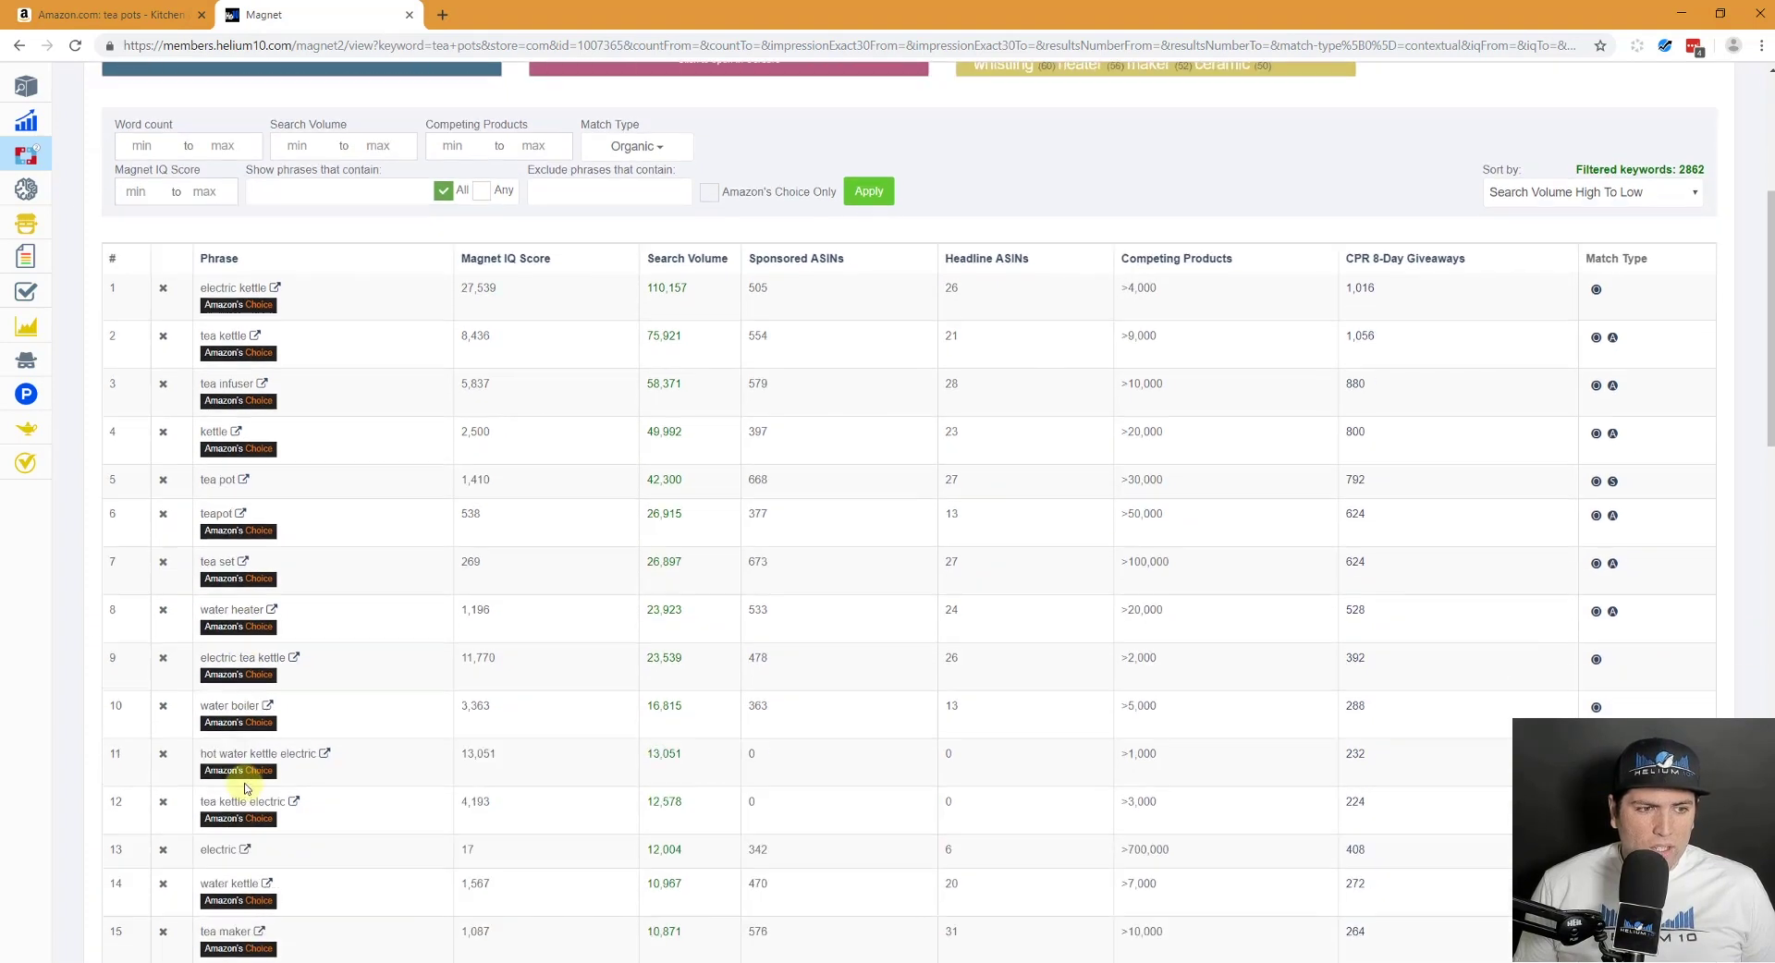
pyautogui.scroll(-5, 242, 739)
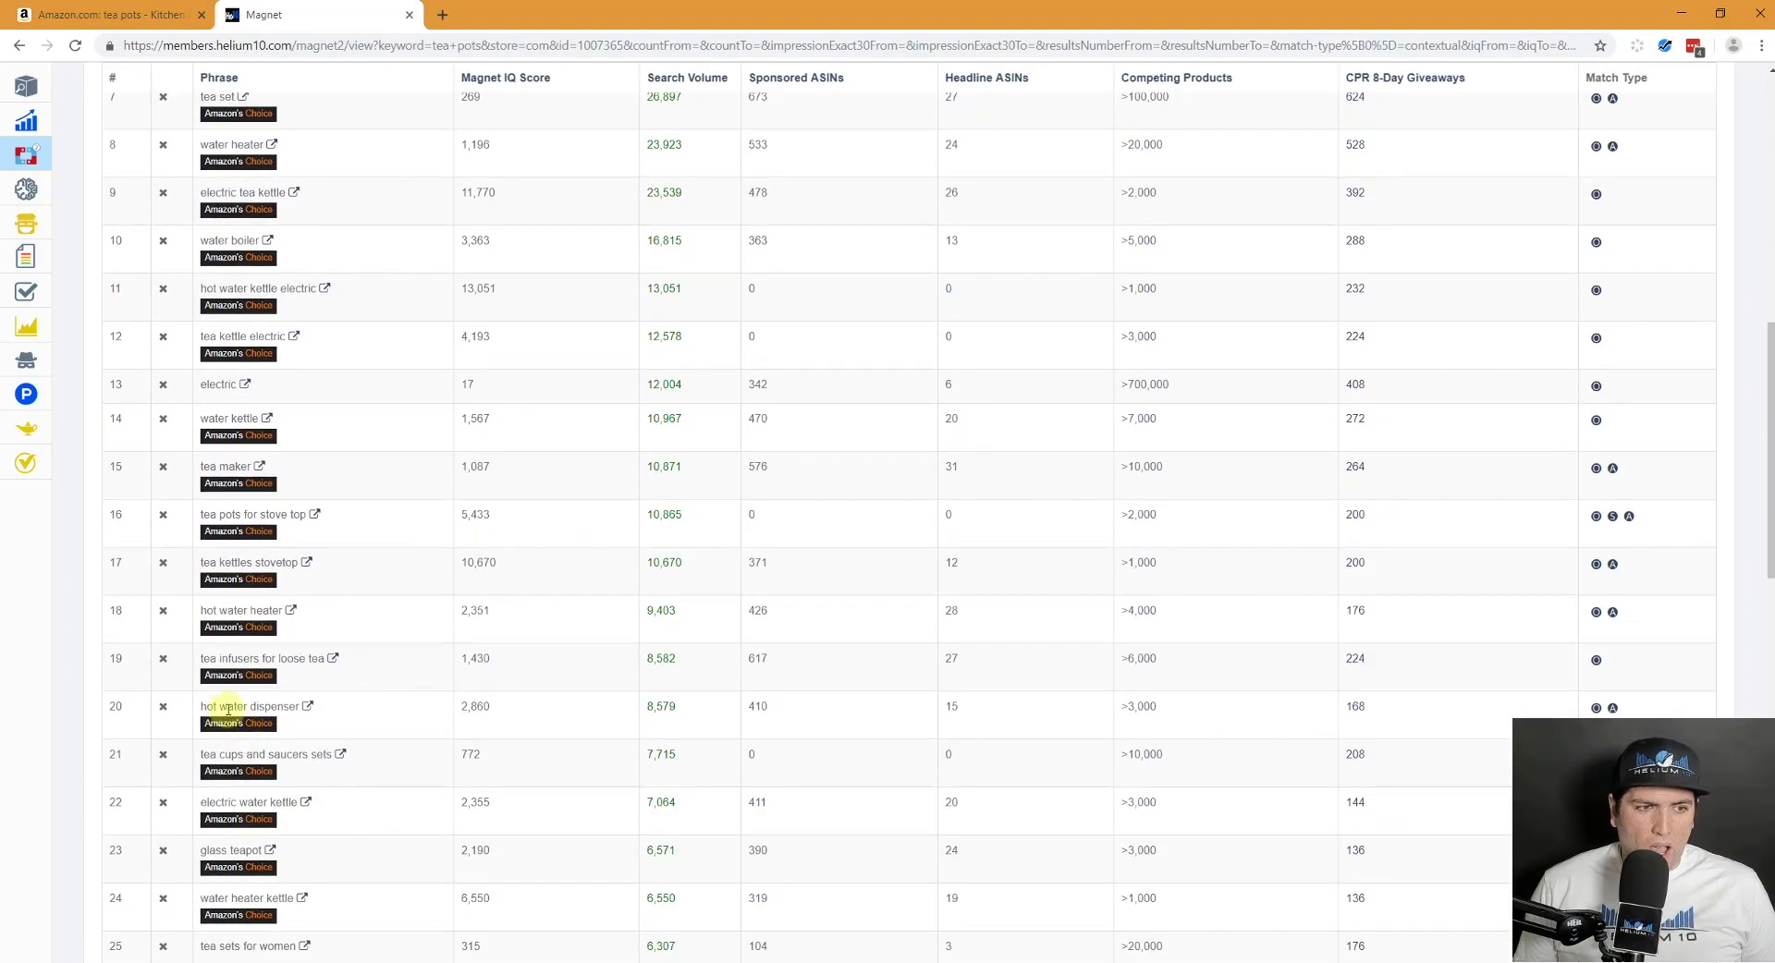
pyautogui.scroll(-2, 314, 711)
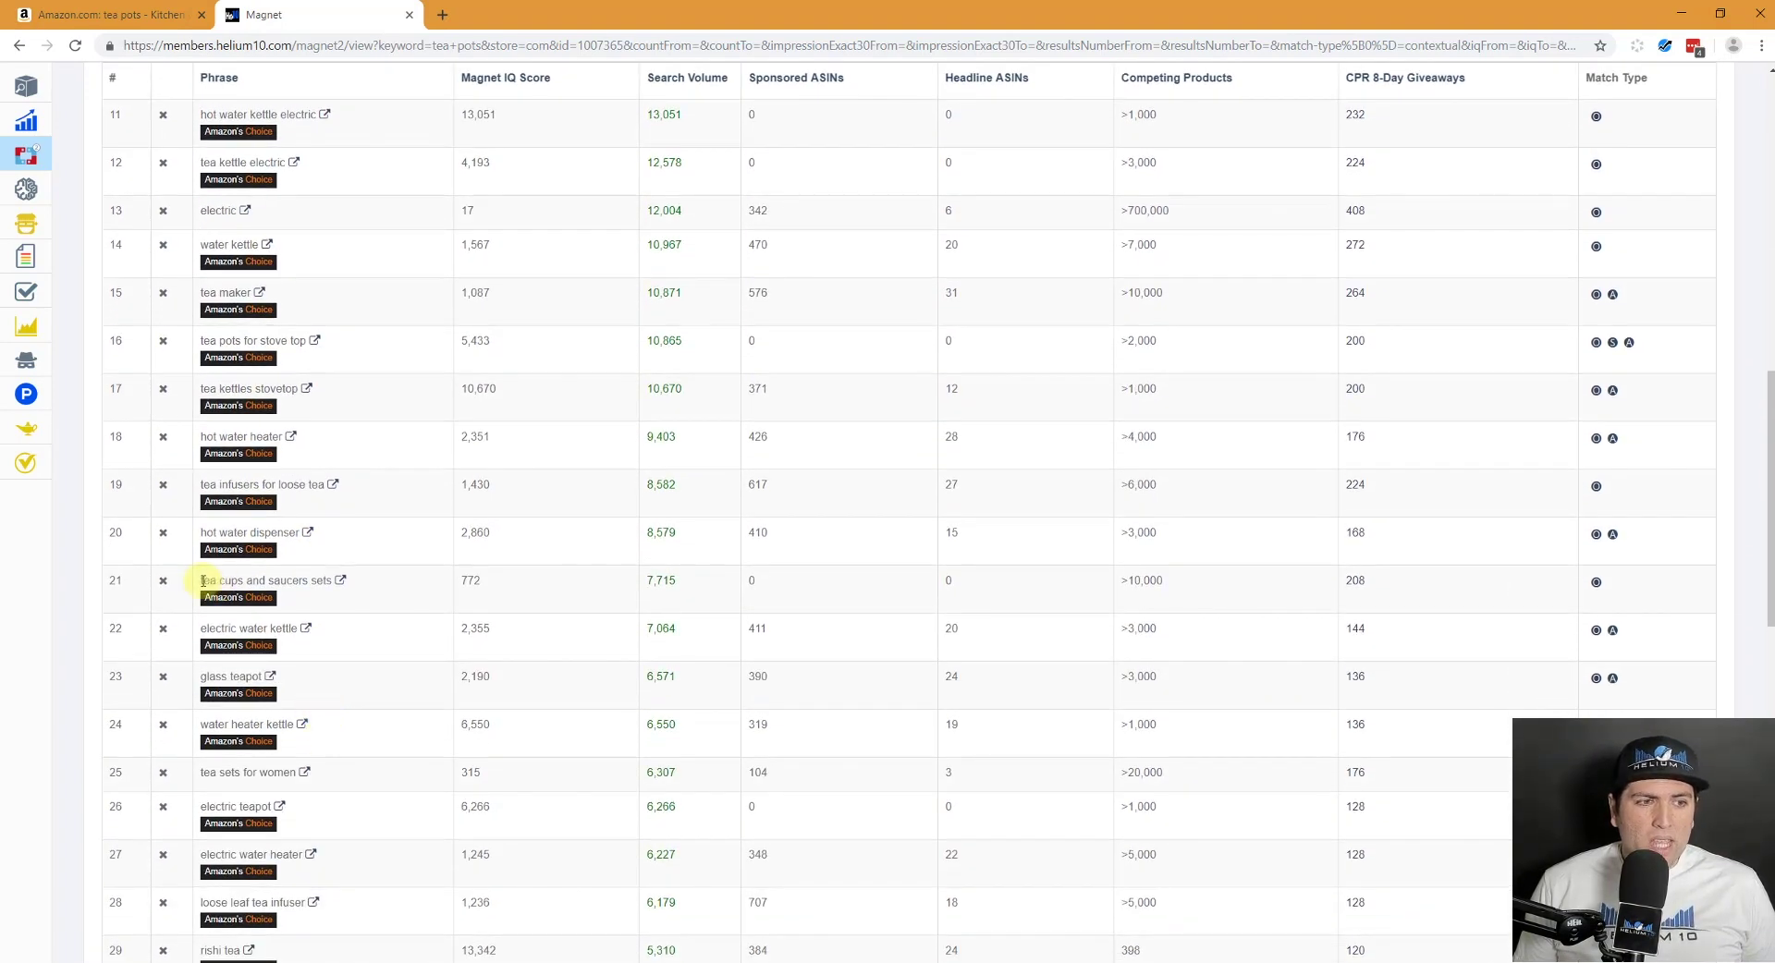
pyautogui.moveTo(203, 580); pyautogui.dragTo(337, 581)
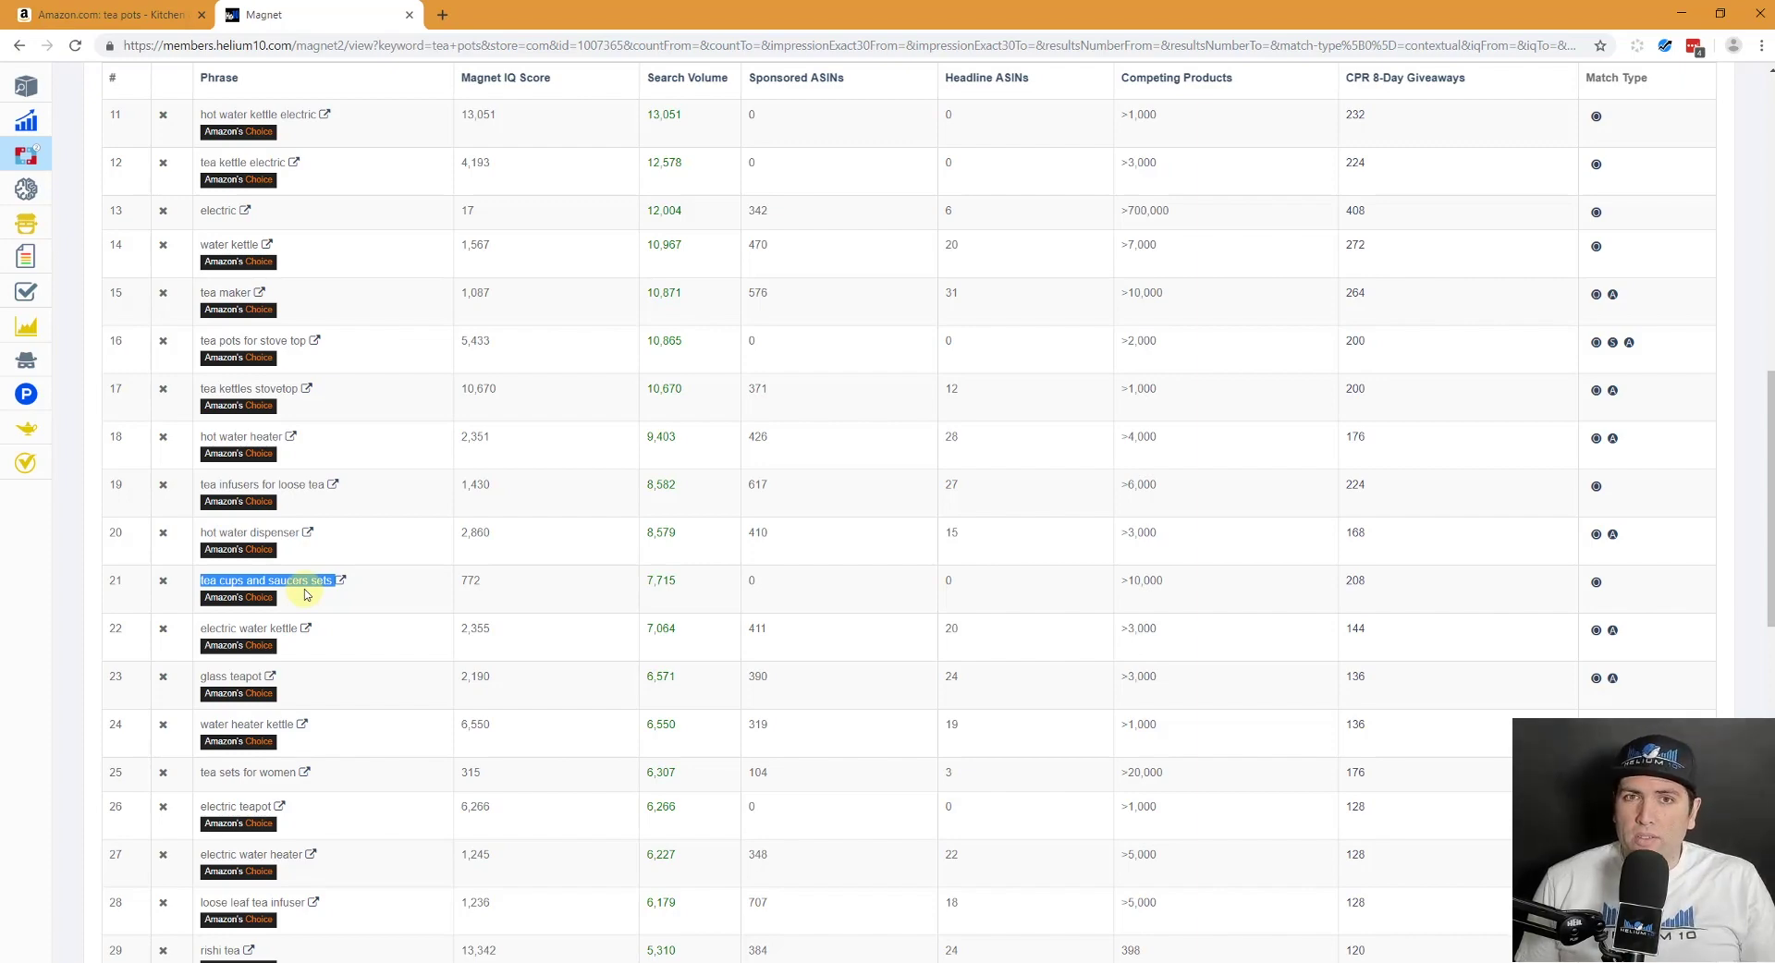
pyautogui.scroll(9, 307, 593)
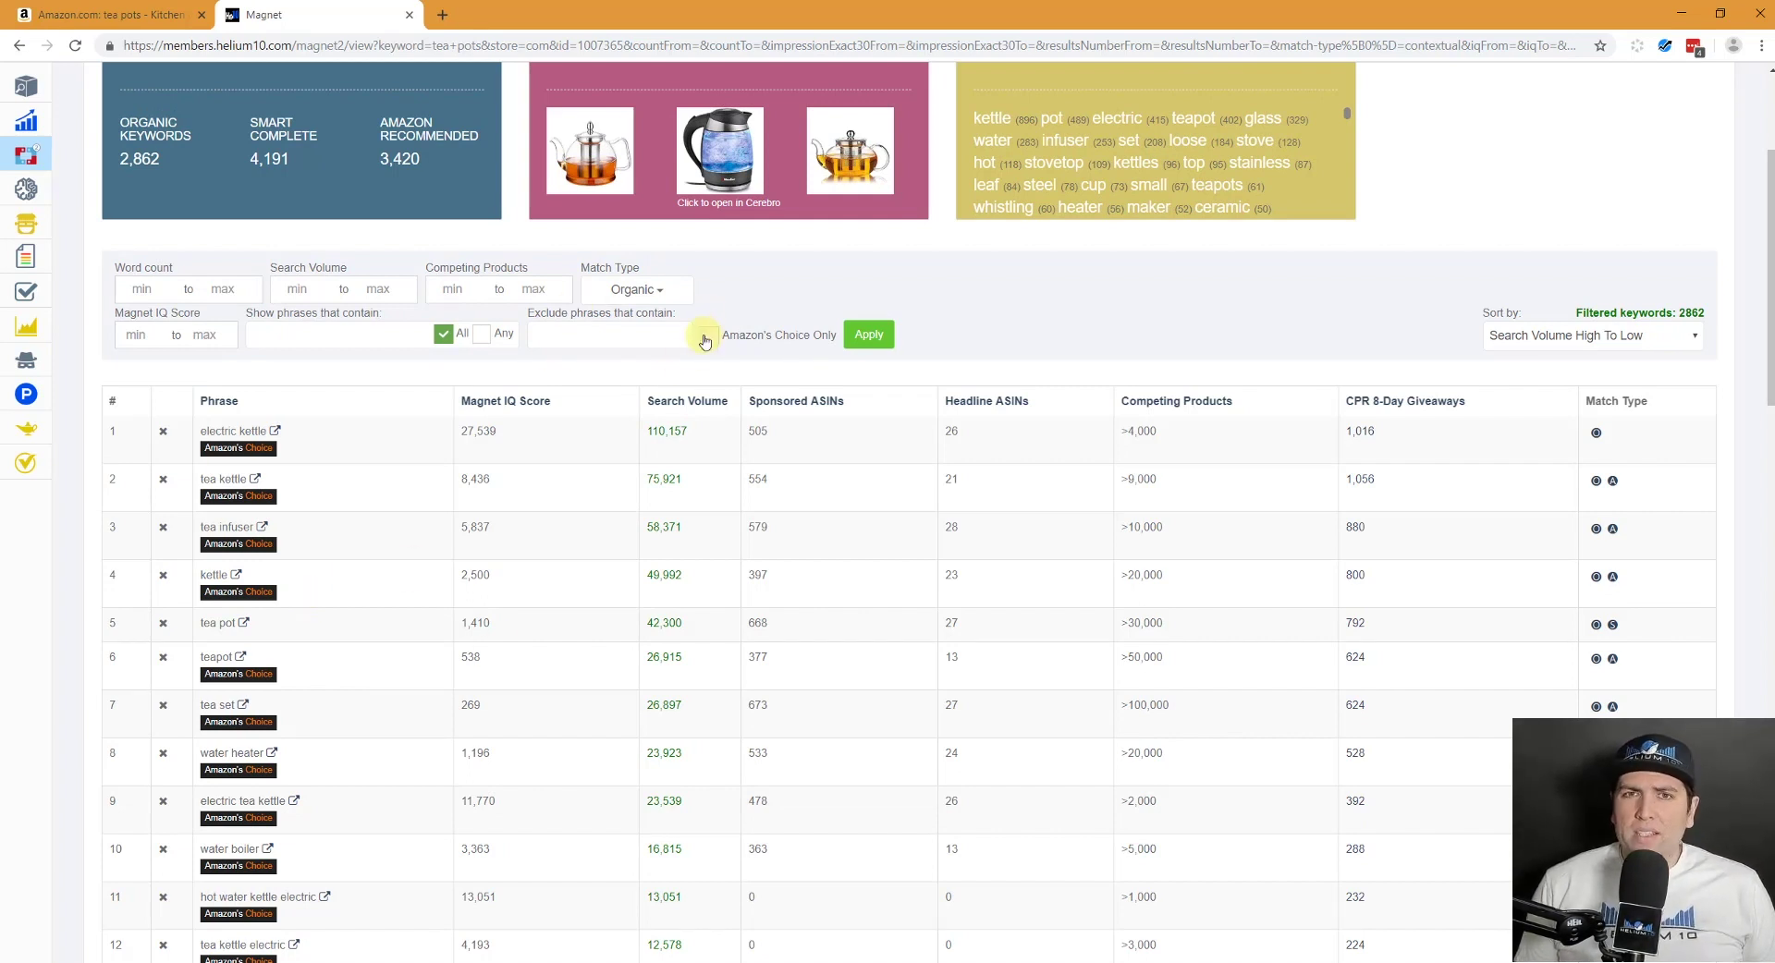
# Change the match type filter from Organic to Amazon Recommended only and apply it.
pyautogui.click(647, 290)
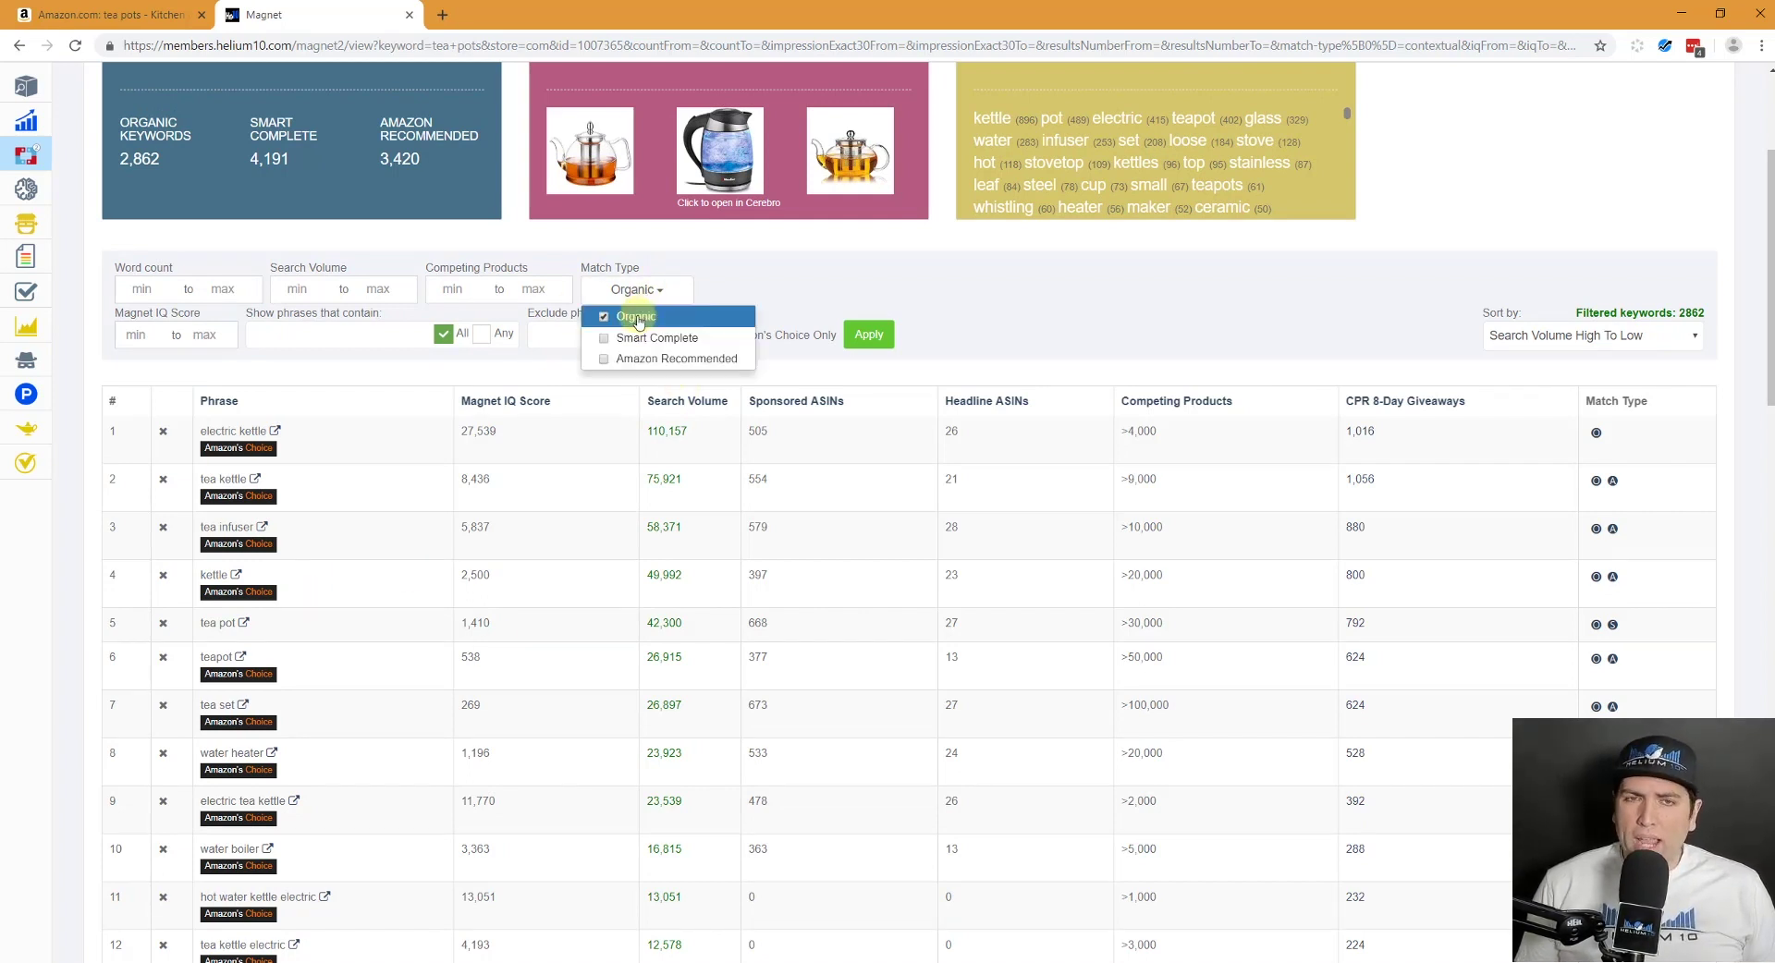
pyautogui.click(996, 294)
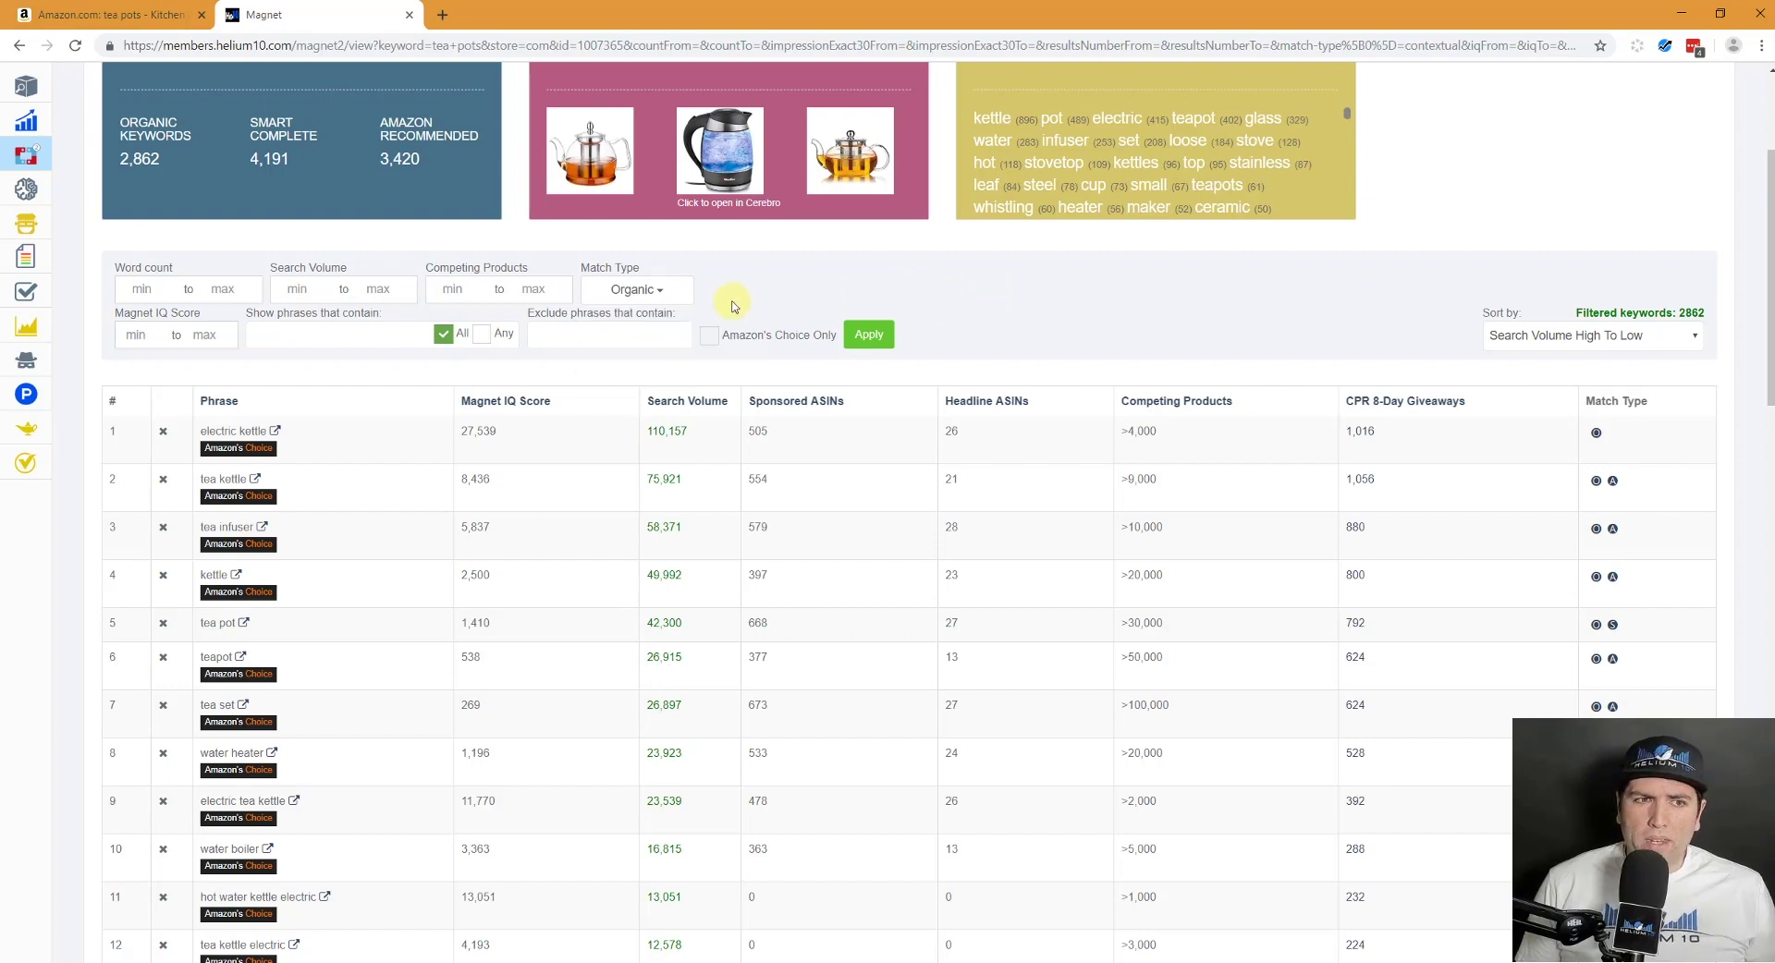
pyautogui.click(636, 290)
pyautogui.click(609, 337)
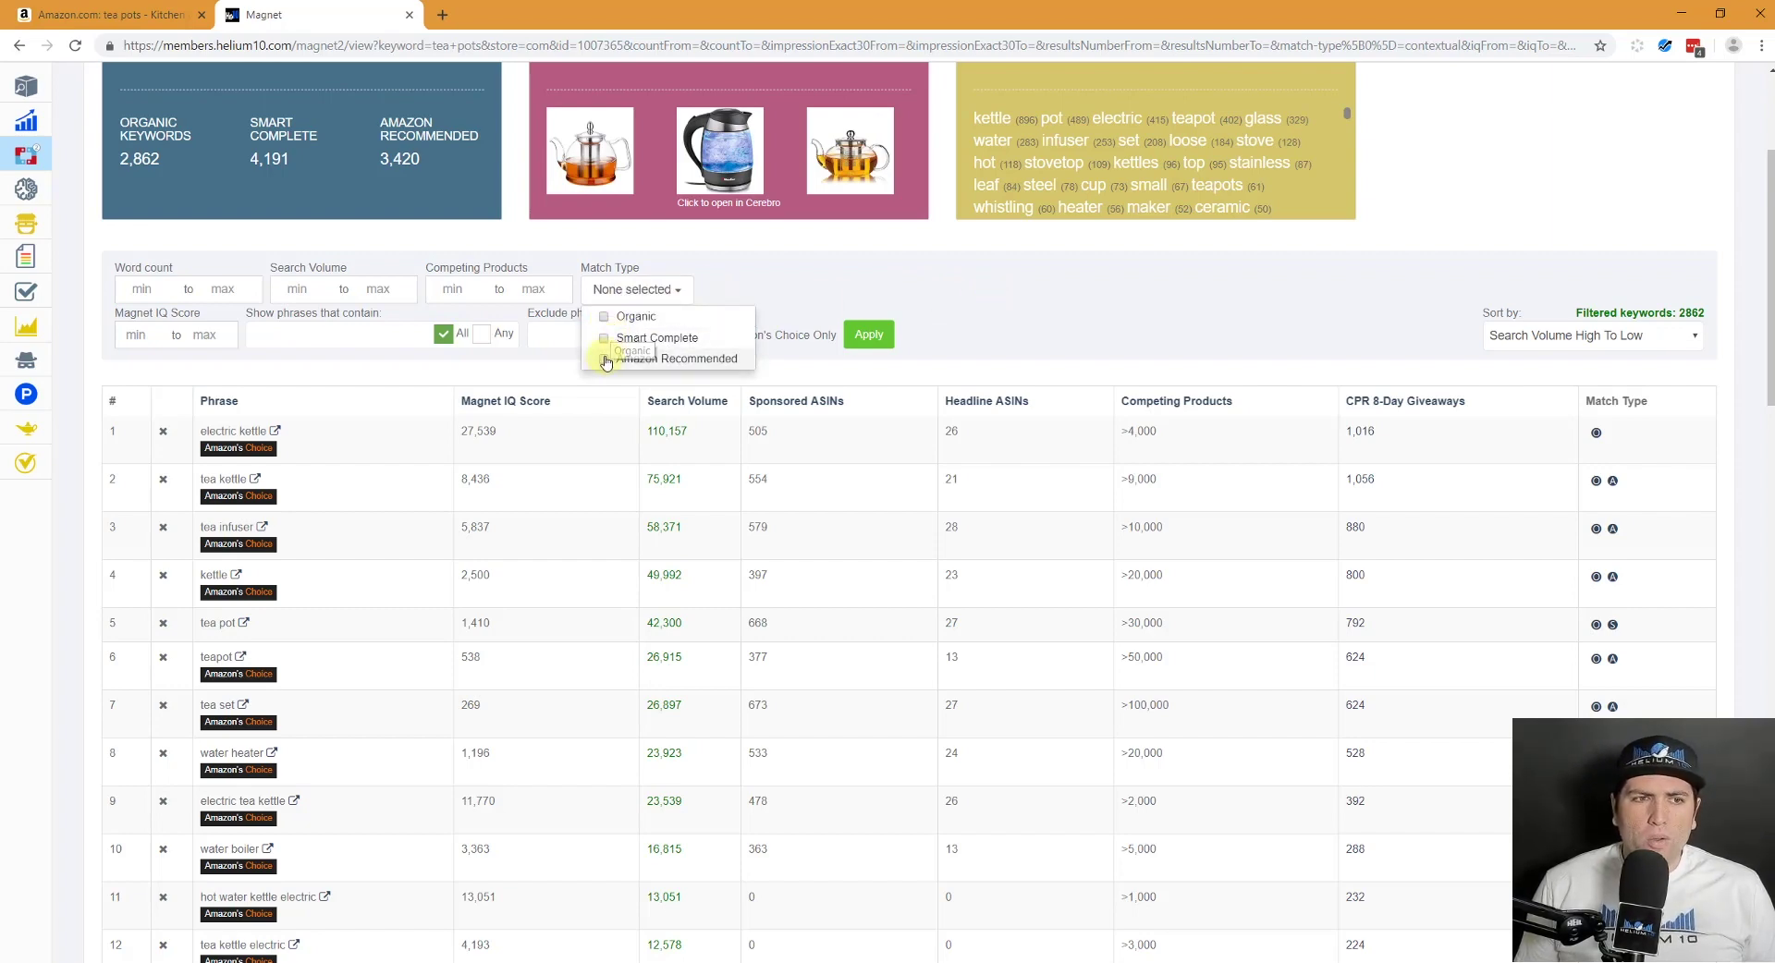
pyautogui.click(652, 359)
pyautogui.click(867, 335)
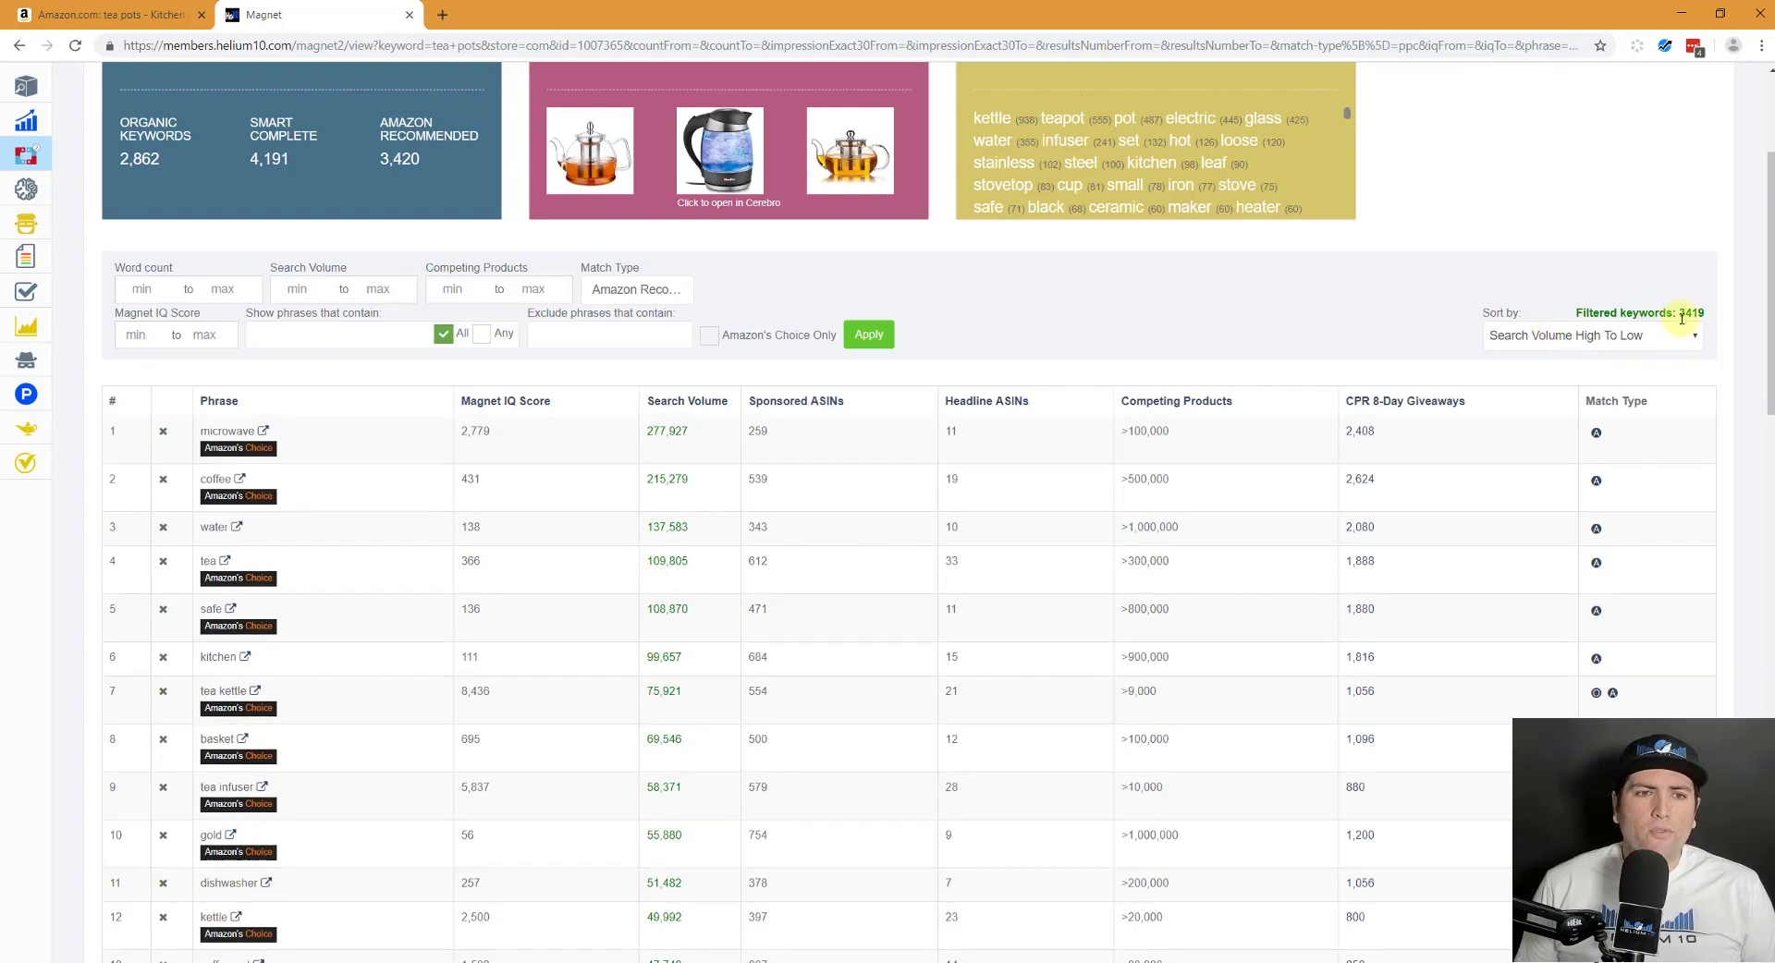
# Limit the Amazon recommended keywords to phrases with a minimum word count of 2.
pyautogui.scroll(-2, 867, 381)
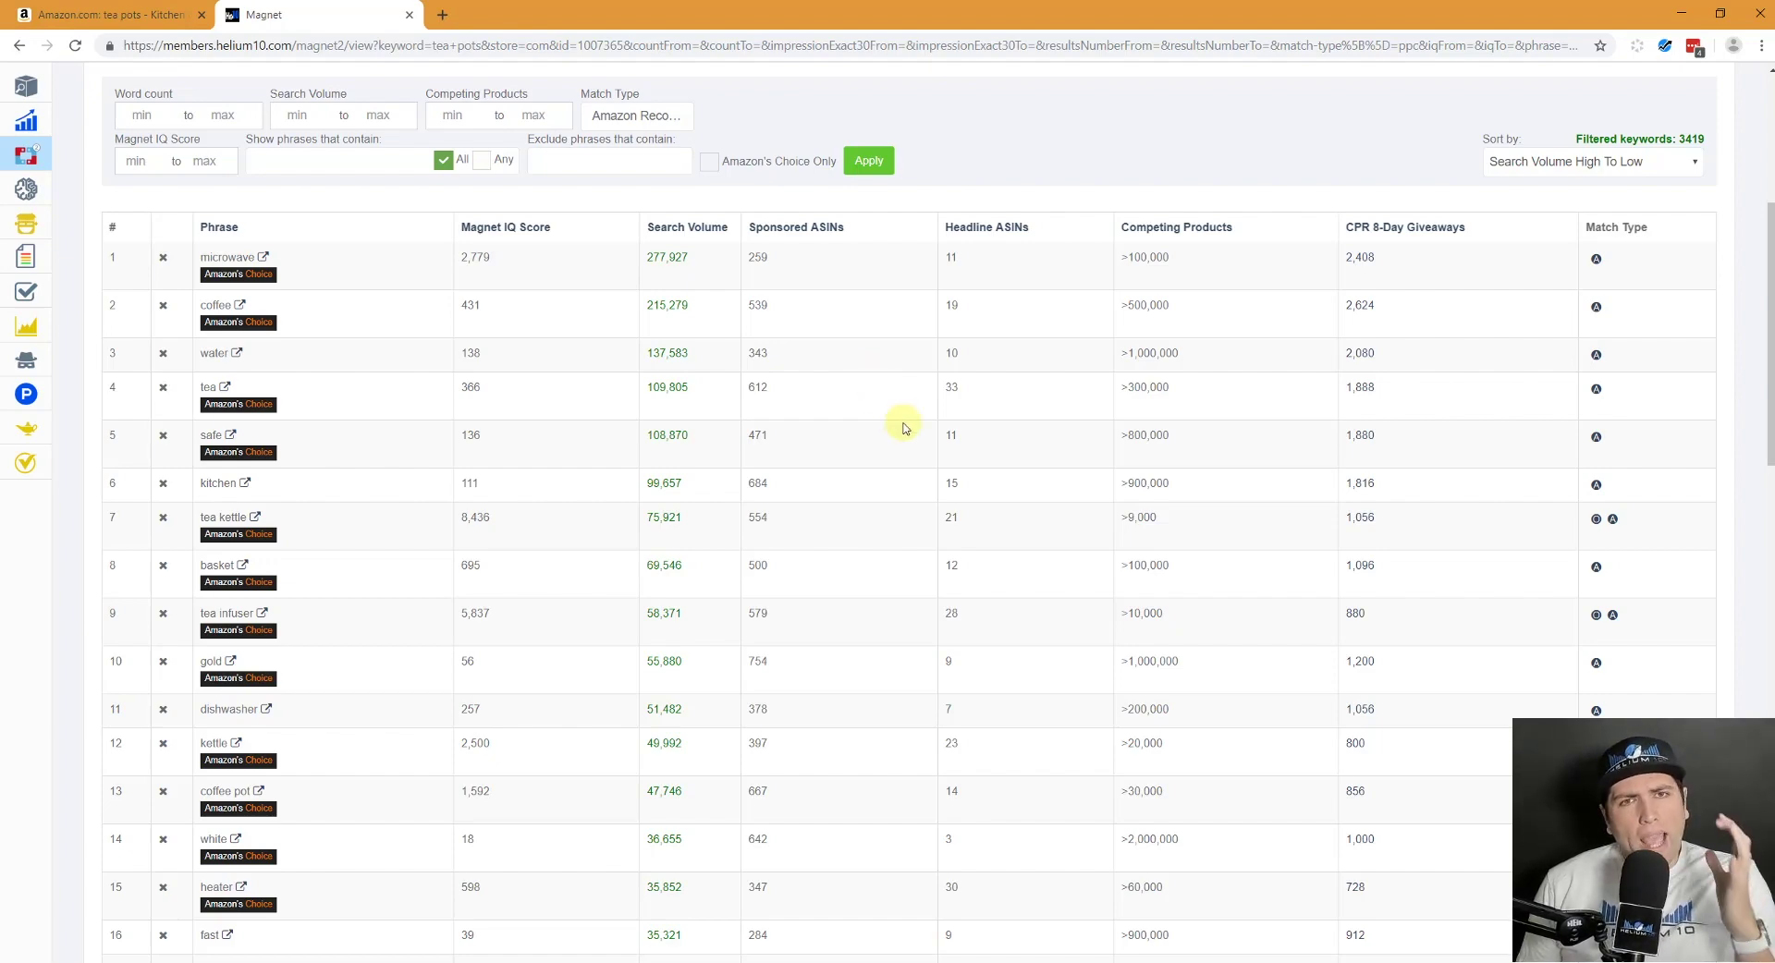
pyautogui.scroll(2, 903, 428)
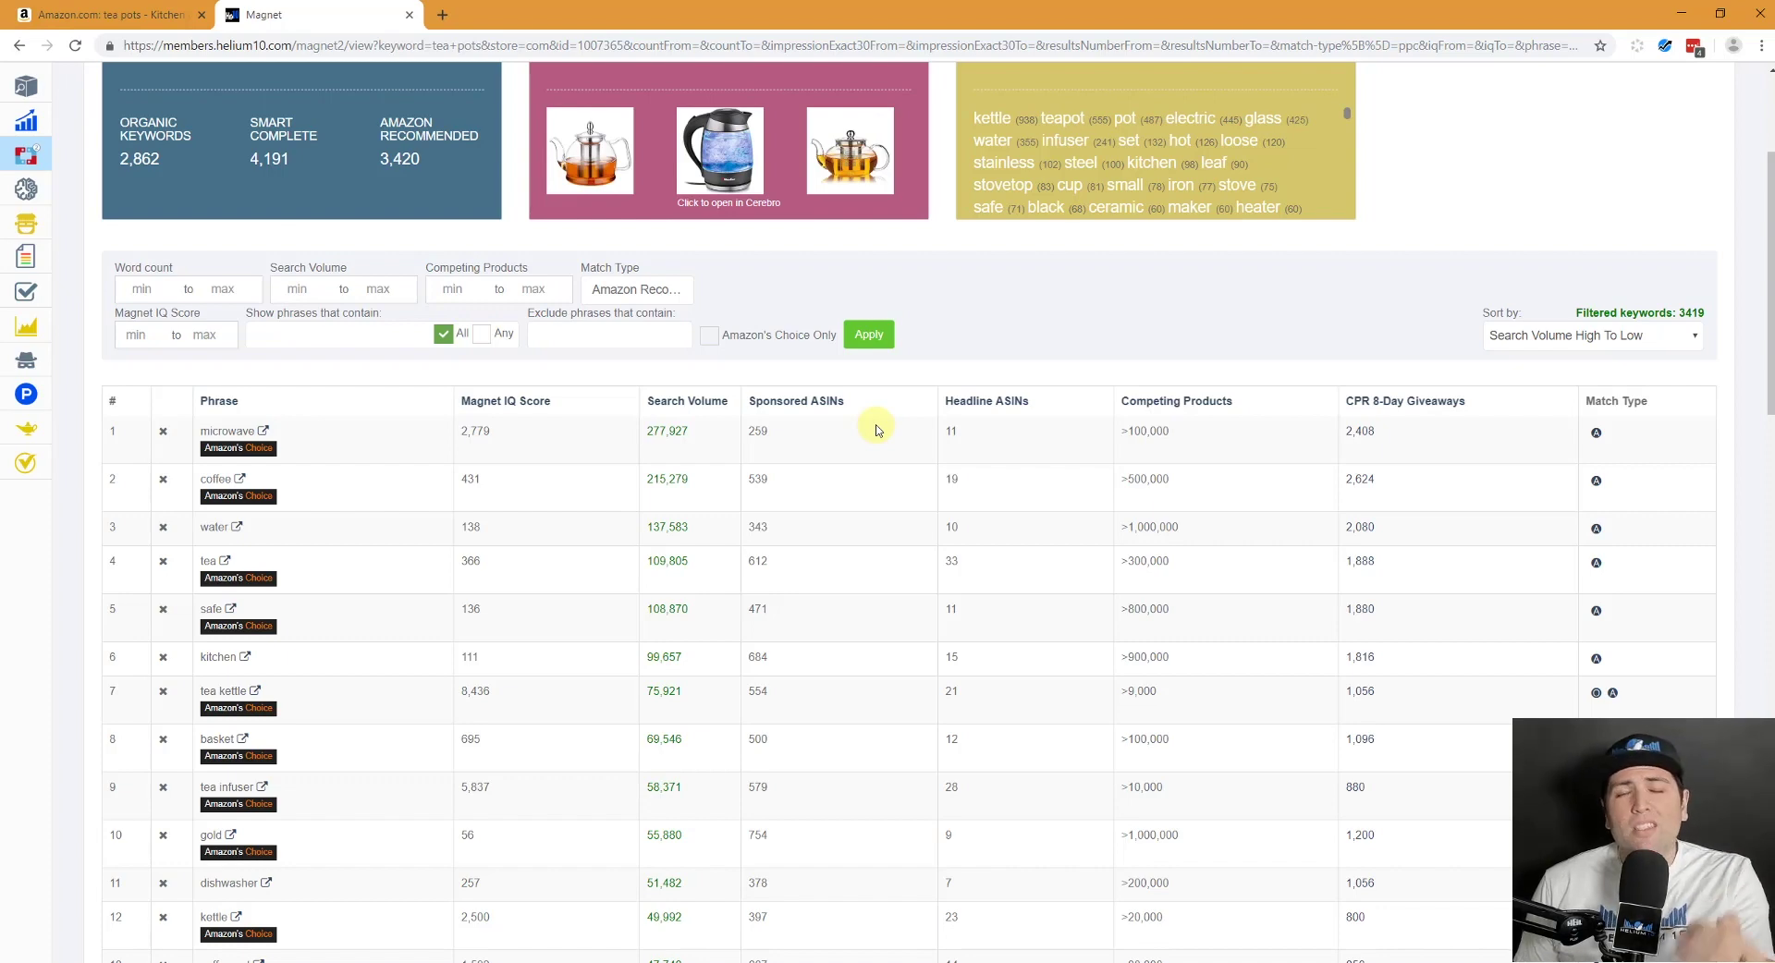
pyautogui.scroll(-3, 878, 433)
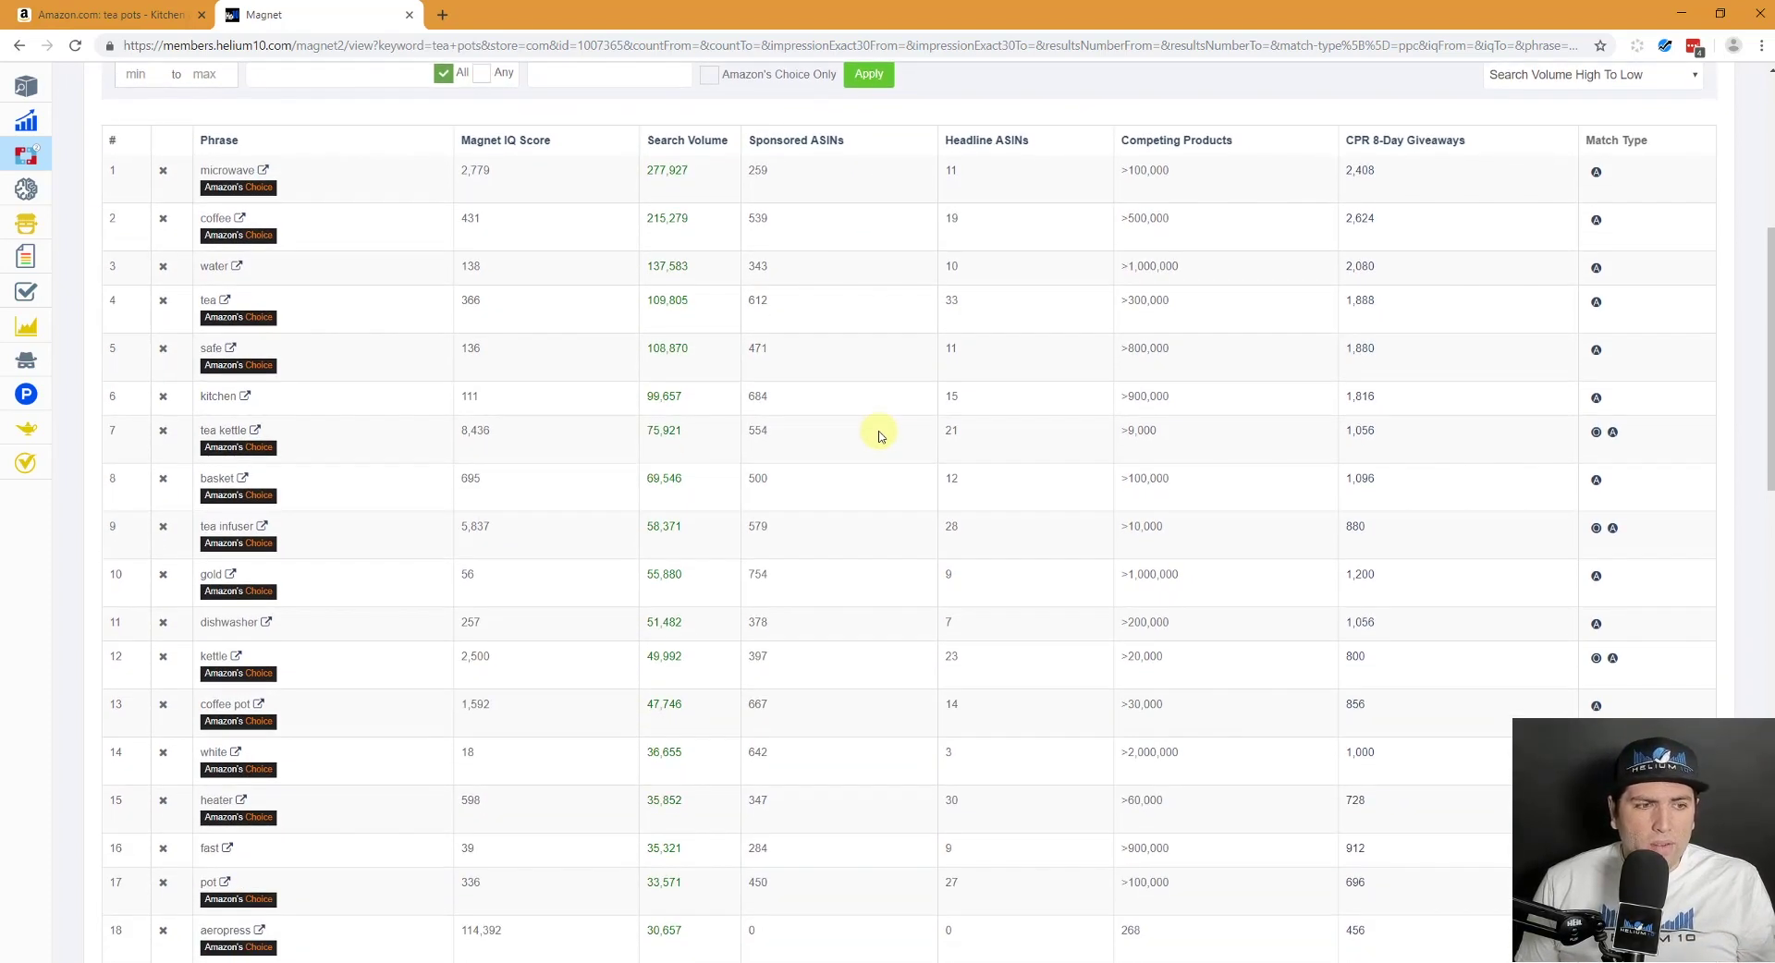
pyautogui.scroll(6, 879, 433)
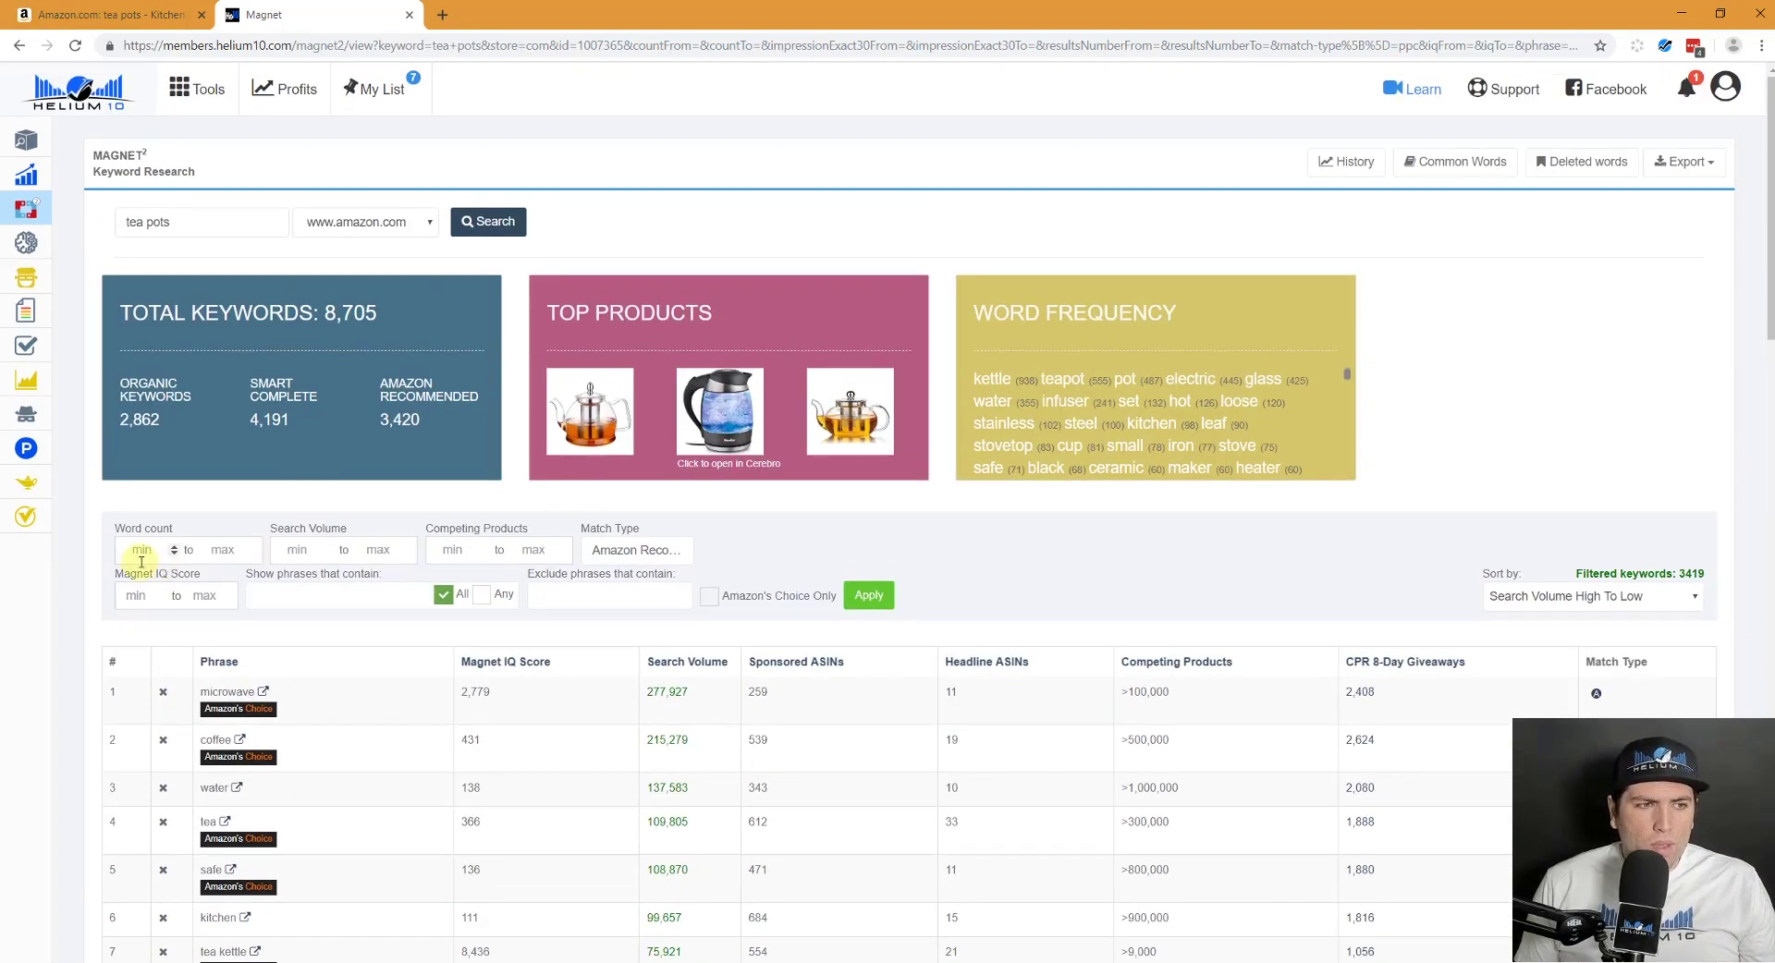
pyautogui.click(135, 557)
pyautogui.write('2')
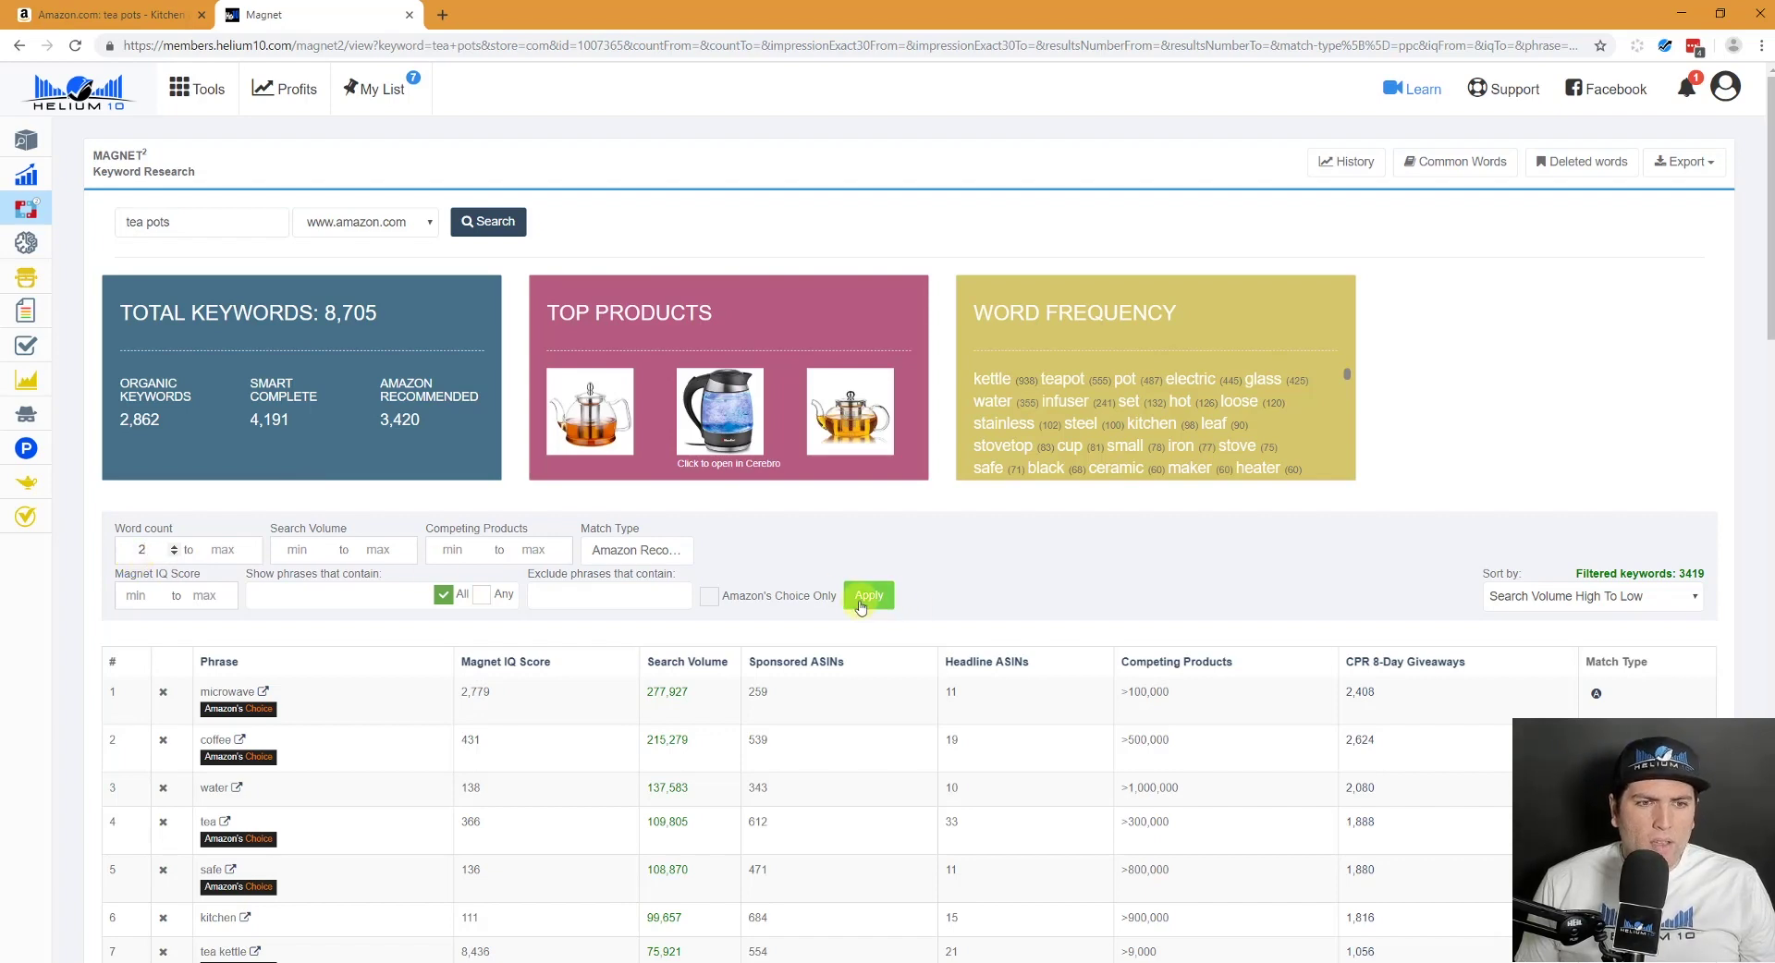
pyautogui.click(861, 603)
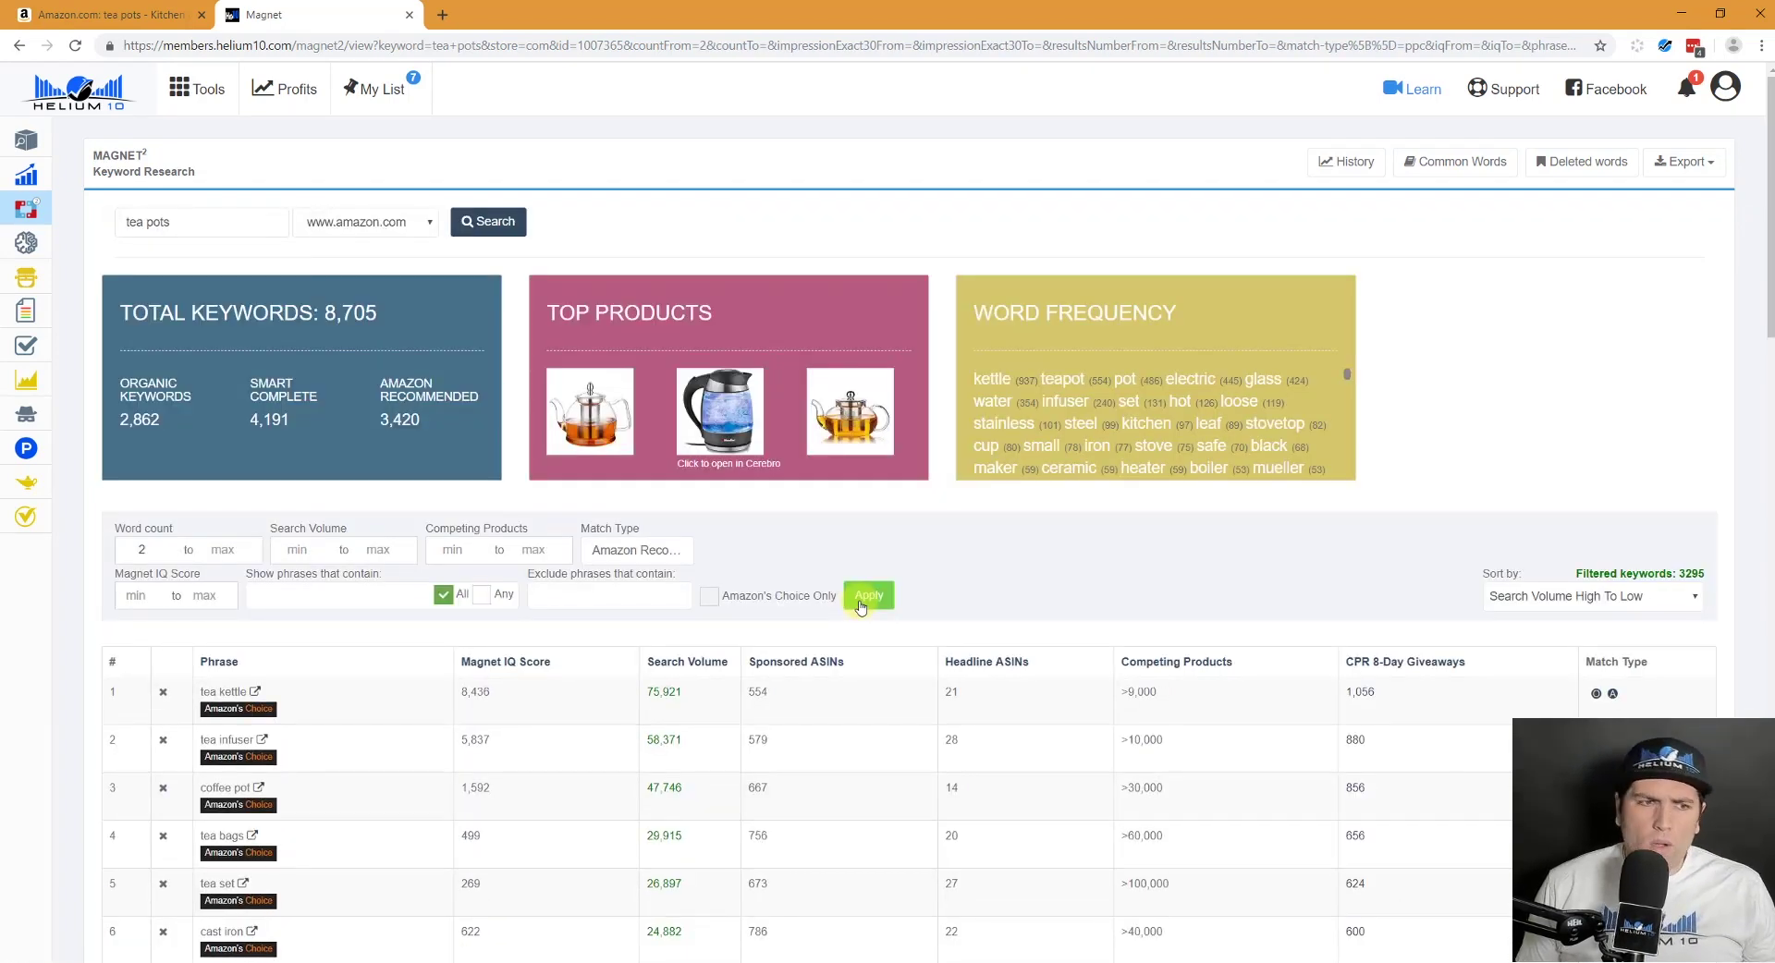
# Review the highest-volume multi-word phrases, including "coffee pot", "tea bags", "cast iron" and "water heater".
pyautogui.scroll(-3, 861, 607)
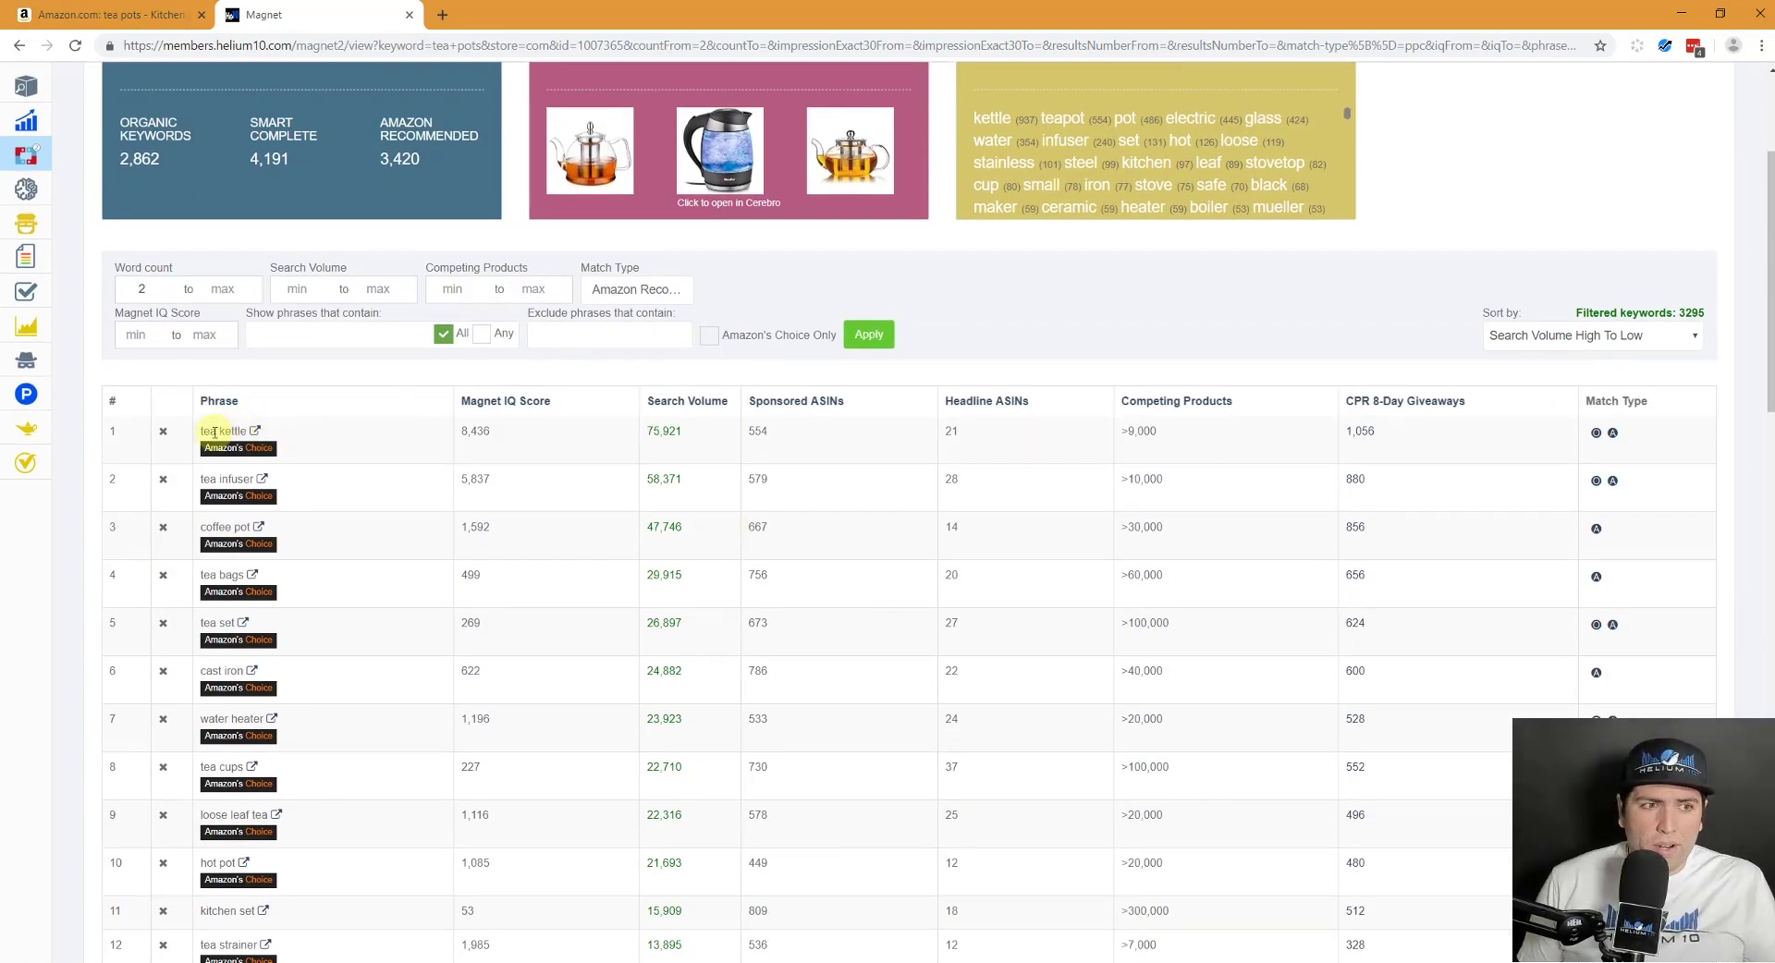
pyautogui.moveTo(200, 432); pyautogui.dragTo(245, 527)
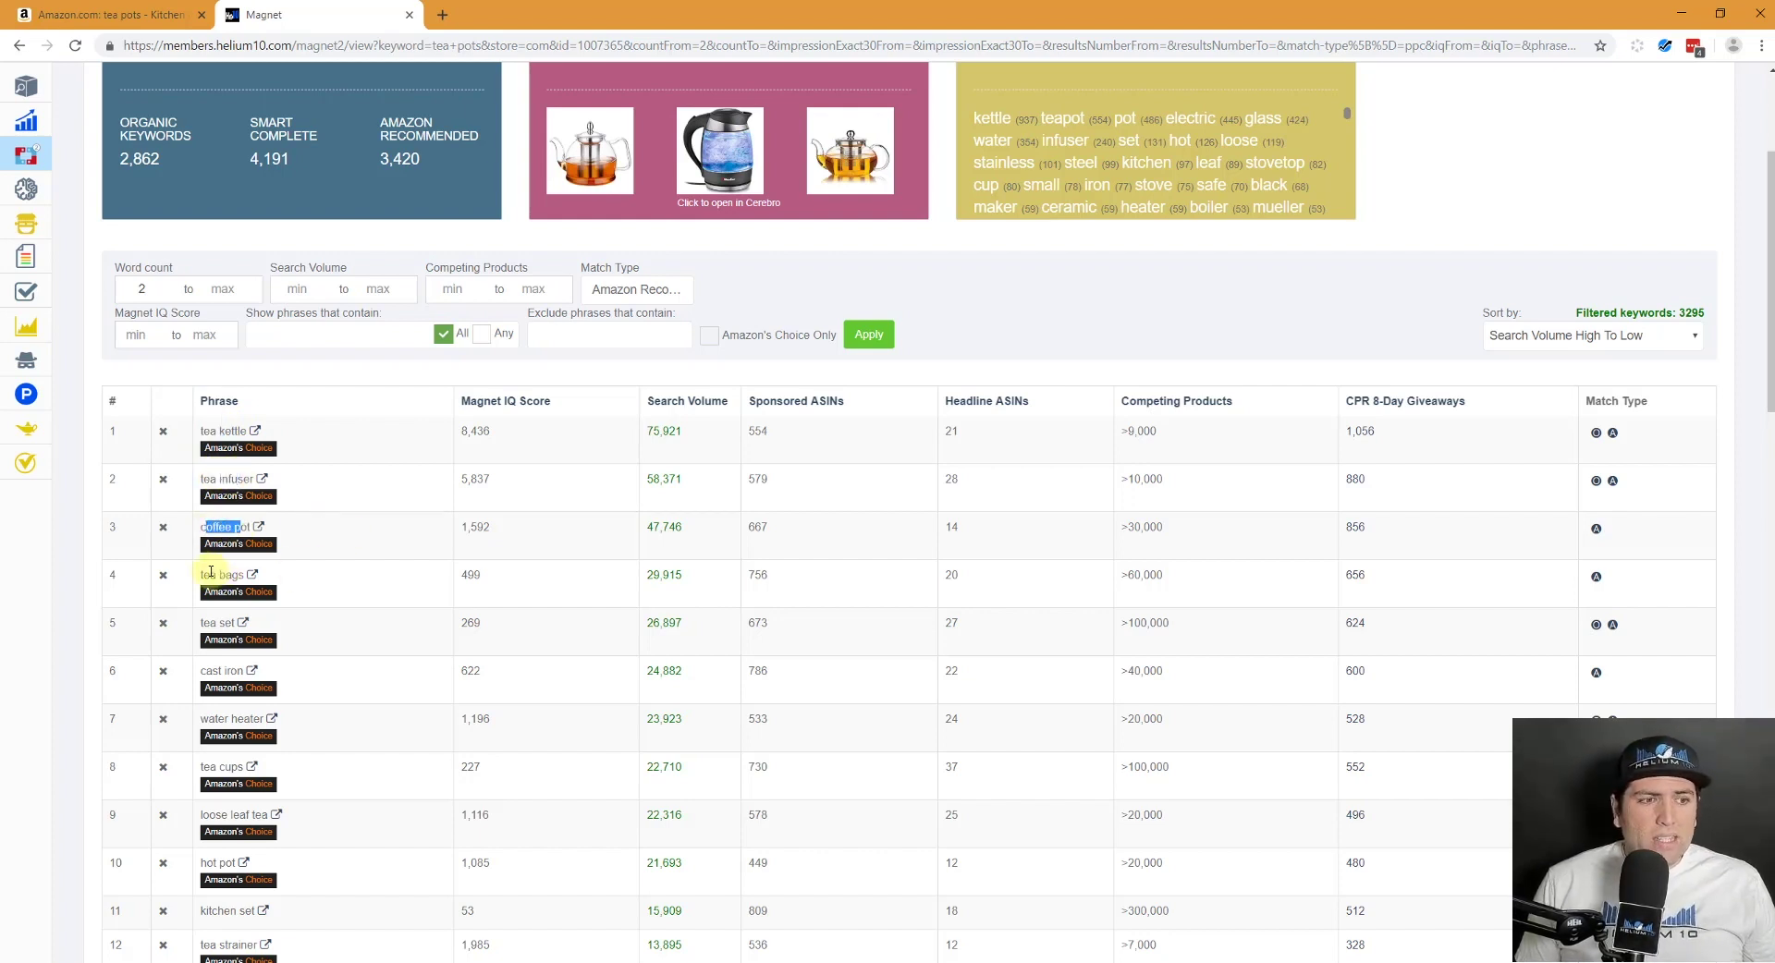
pyautogui.moveTo(210, 575); pyautogui.dragTo(240, 575)
pyautogui.moveTo(204, 672); pyautogui.dragTo(242, 672)
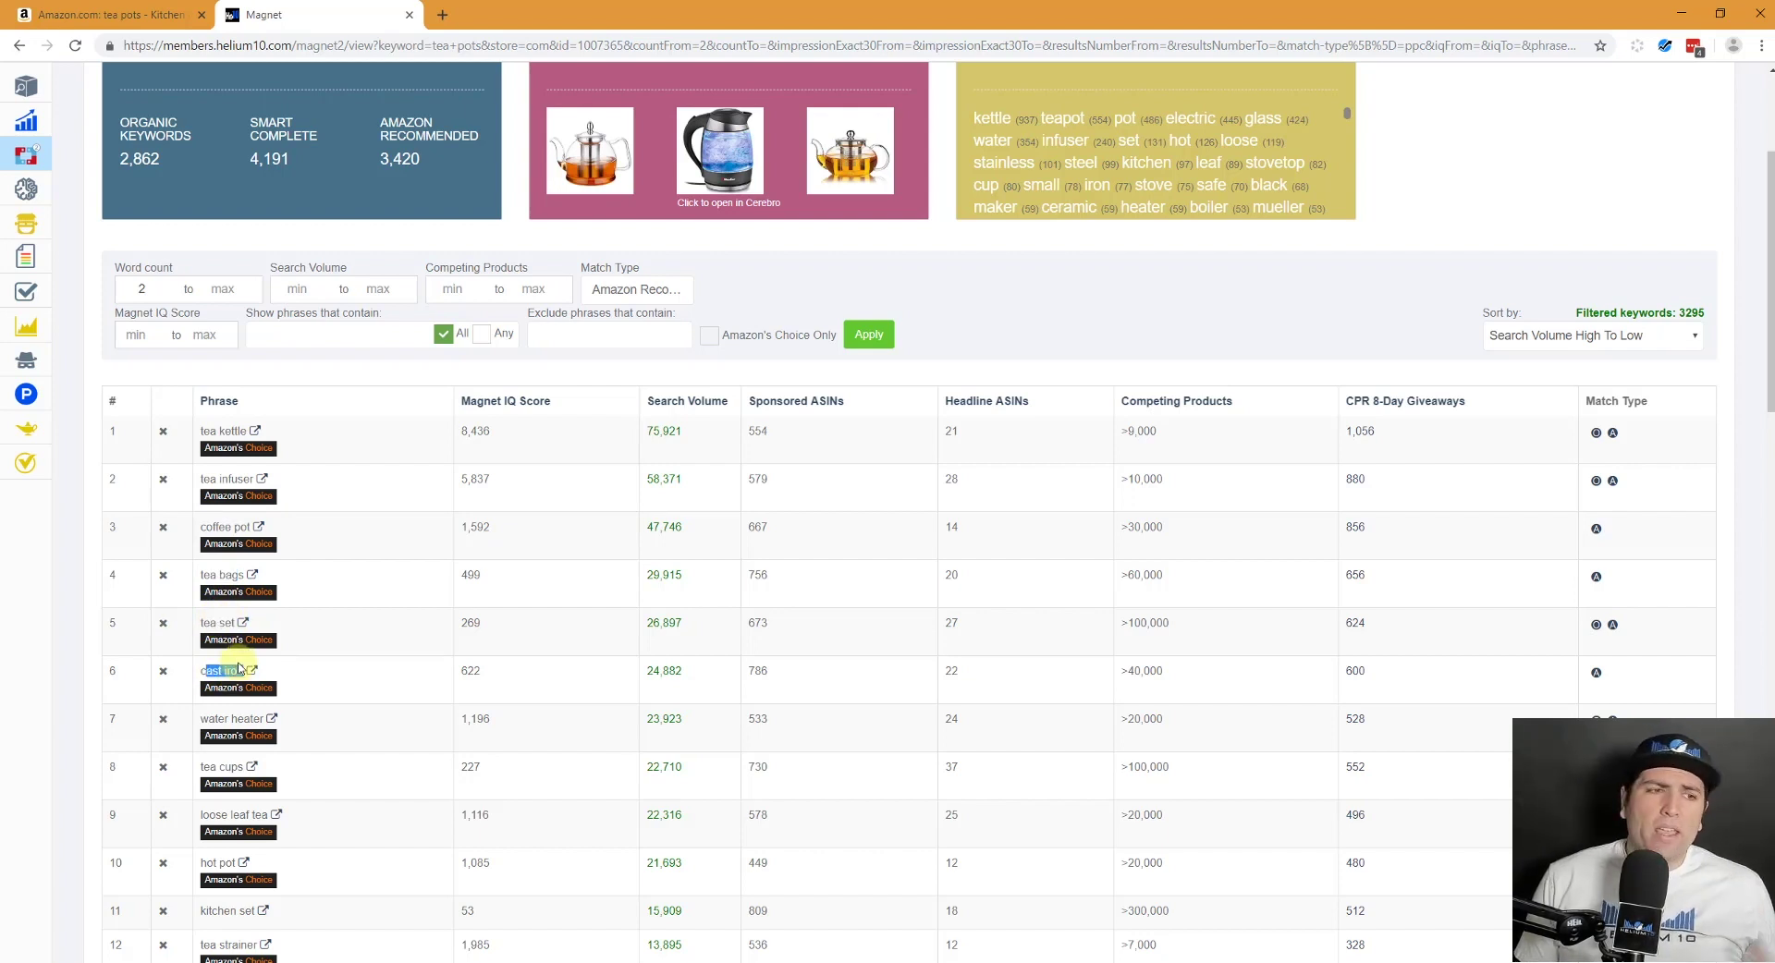
pyautogui.click(233, 669)
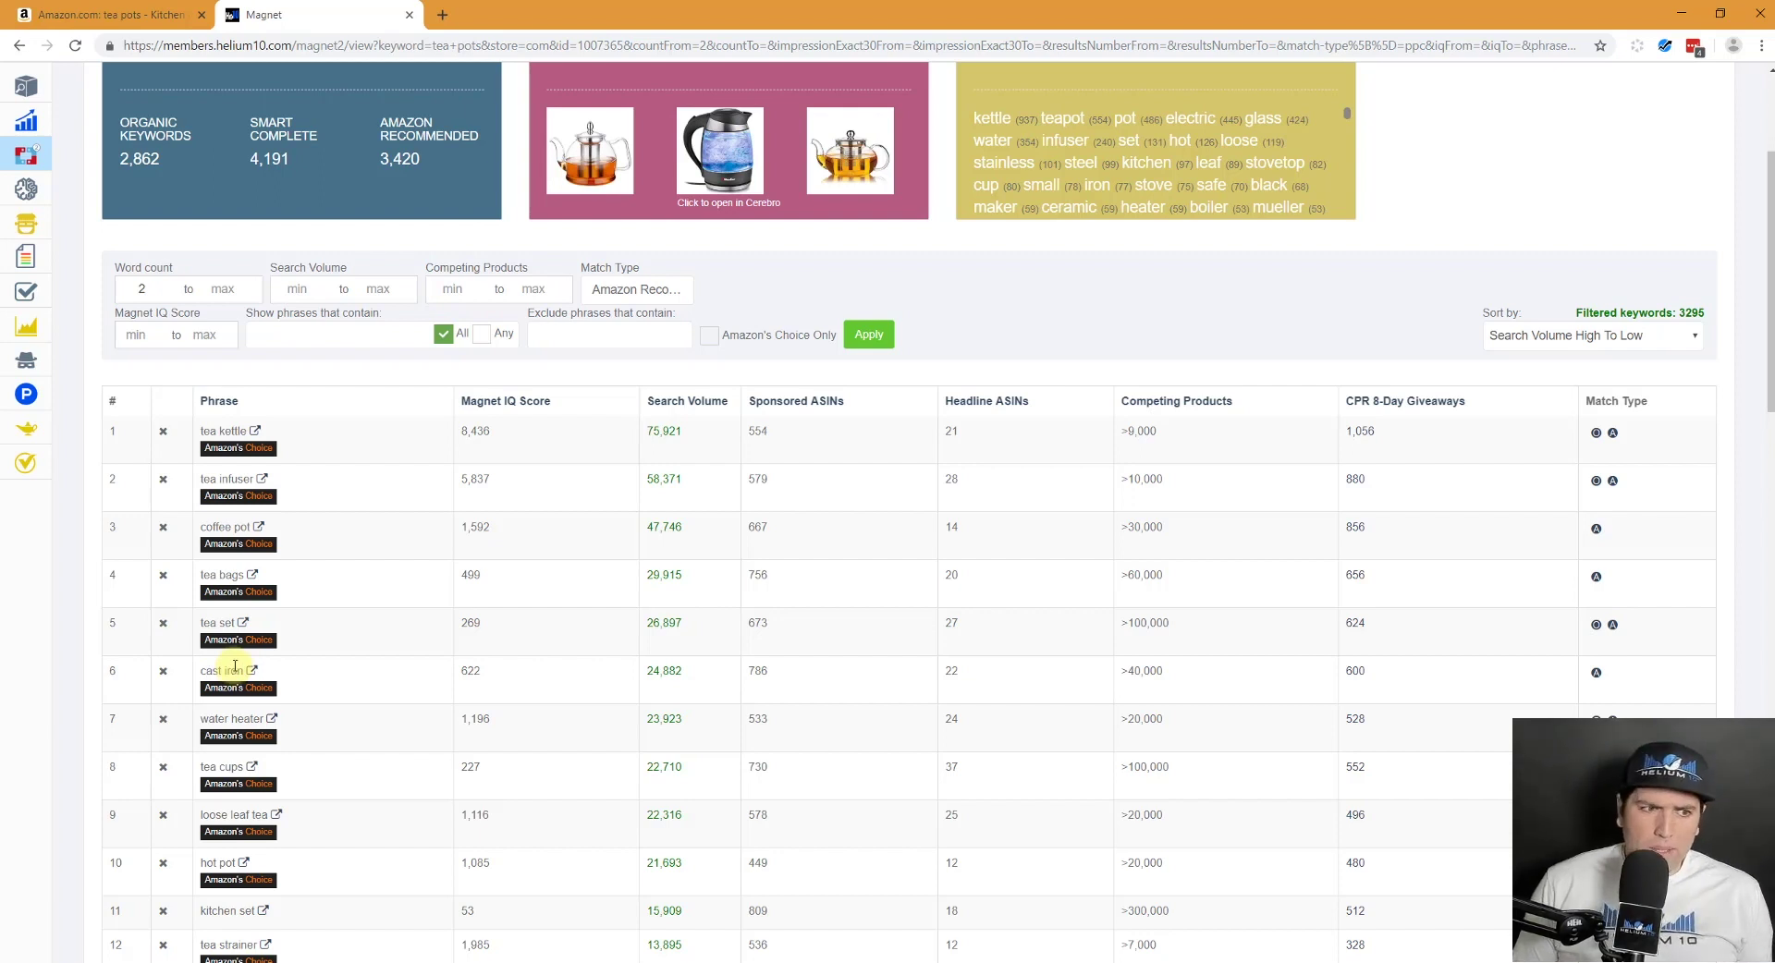
pyautogui.moveTo(201, 718); pyautogui.dragTo(265, 718)
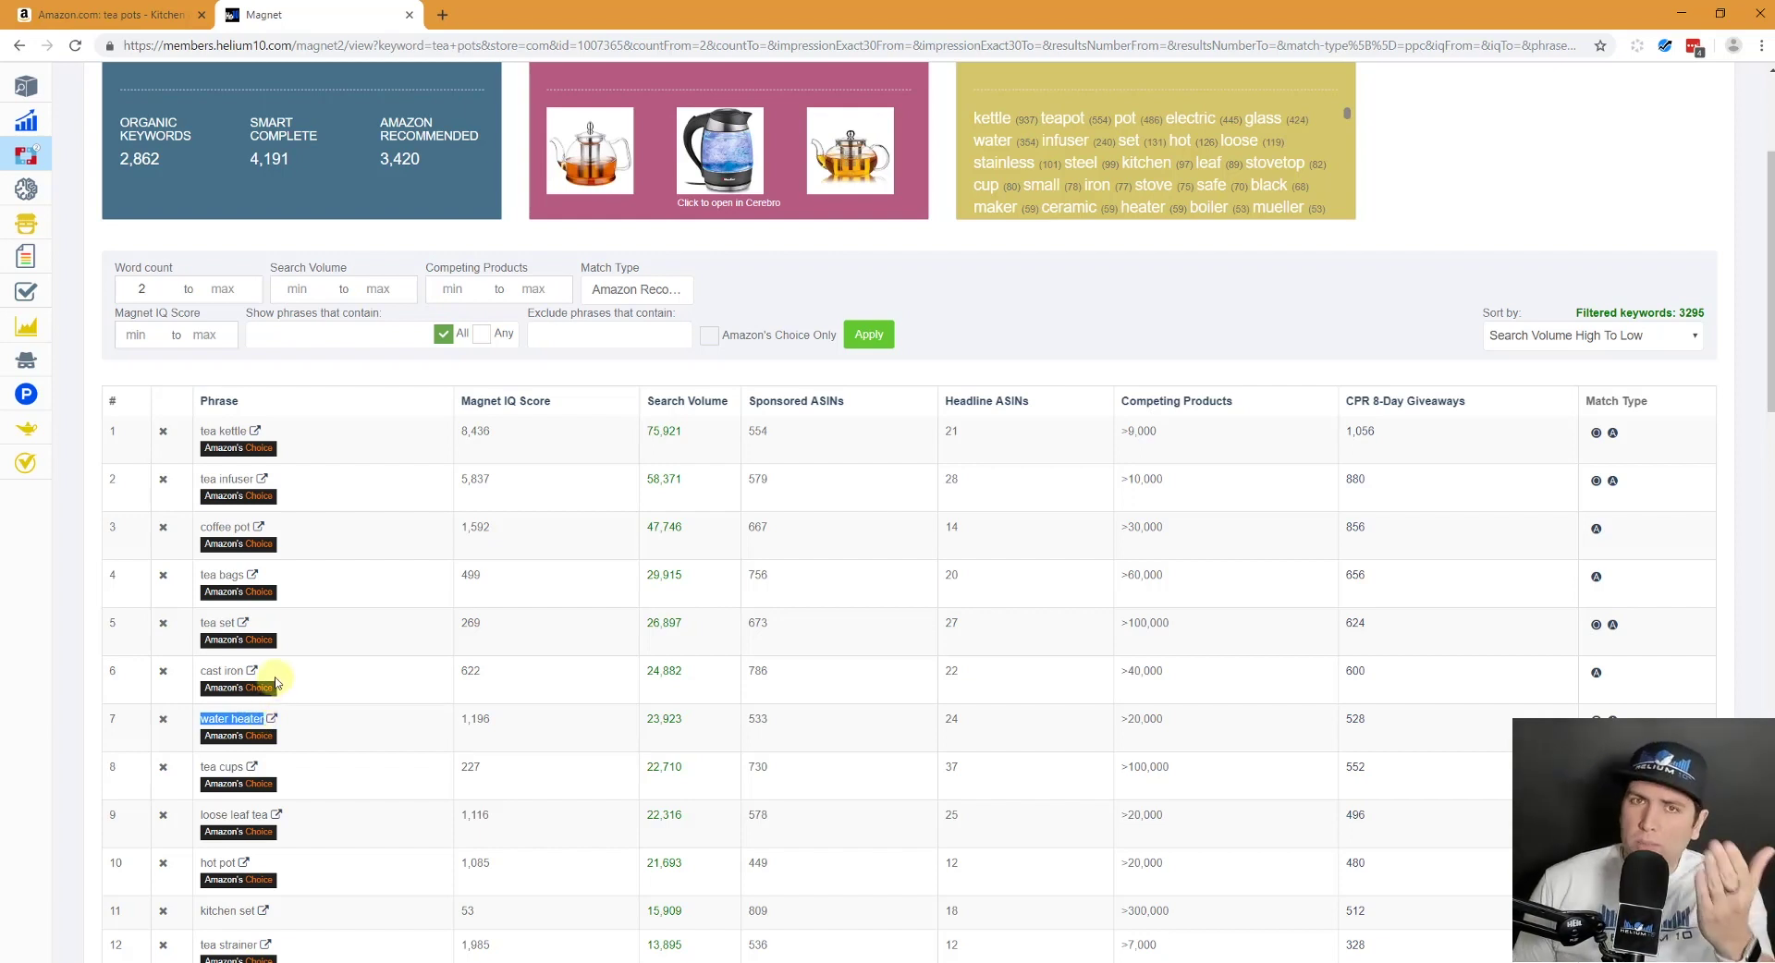
# Review the next Amazon recommended phrases, from "loose leaf tea" and "hot pot" down to "tea strainer".
pyautogui.scroll(-1, 268, 681)
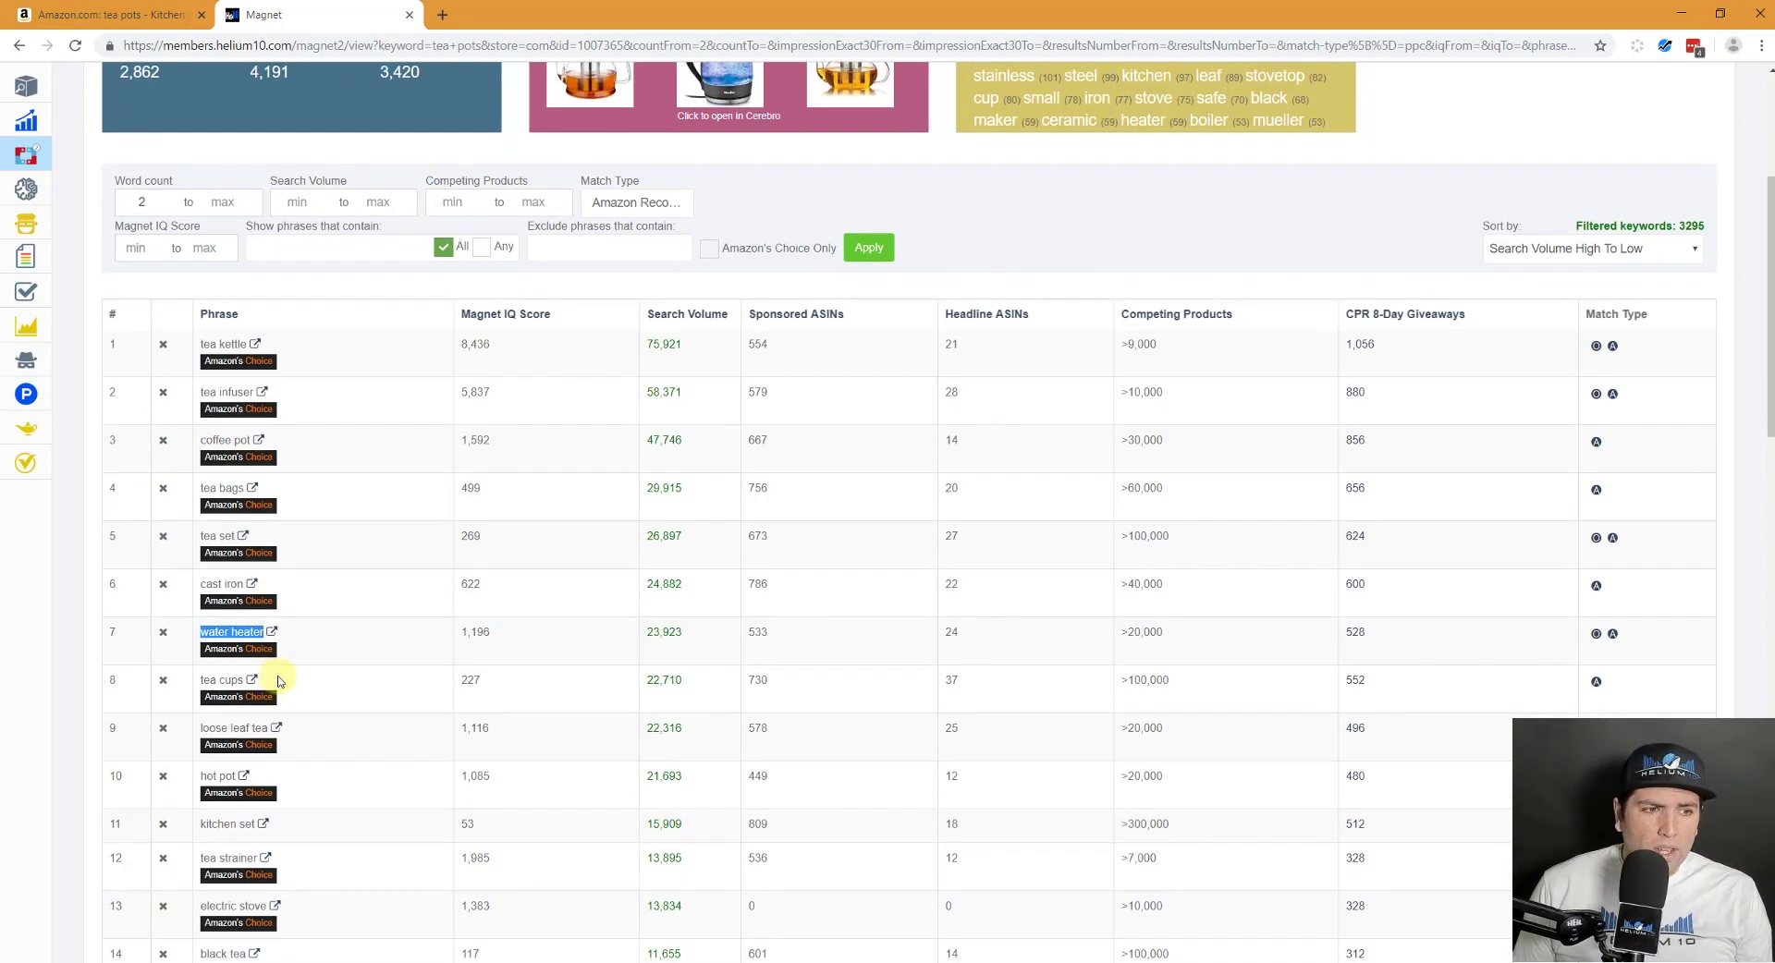
pyautogui.moveTo(209, 728); pyautogui.dragTo(257, 728)
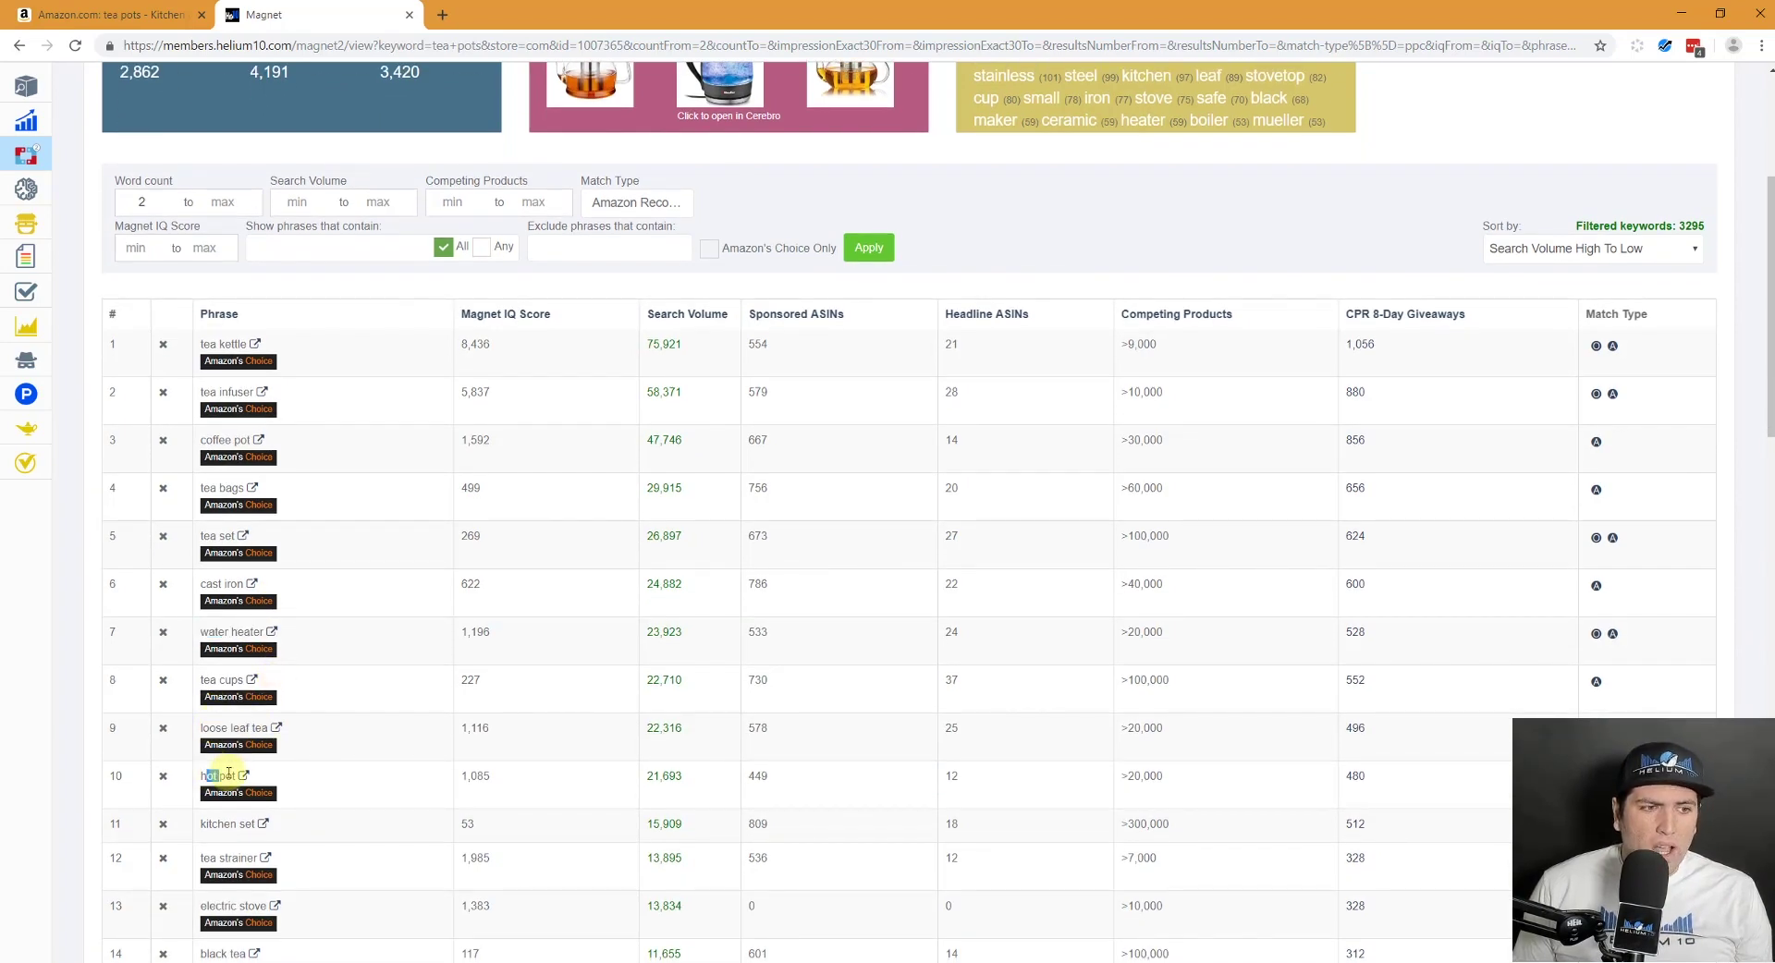
pyautogui.moveTo(202, 824); pyautogui.dragTo(259, 859)
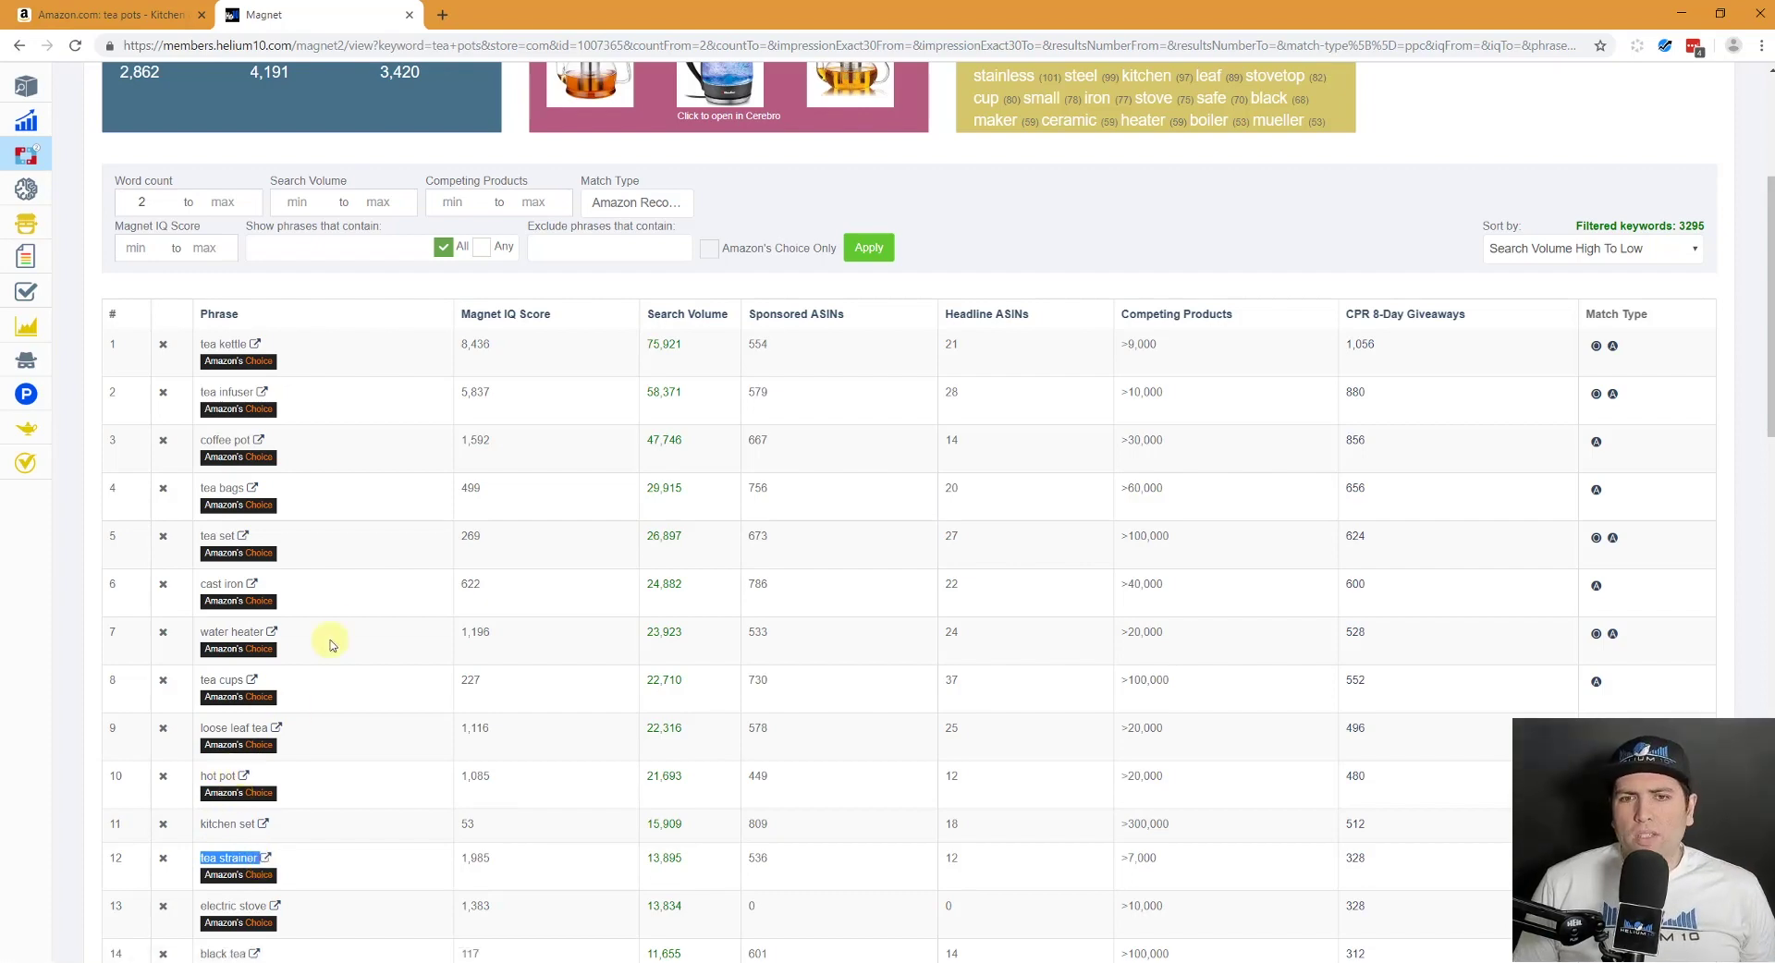
# Change the match type filter from Amazon Recommended to Smart Complete only and apply it.
pyautogui.scroll(4, 351, 626)
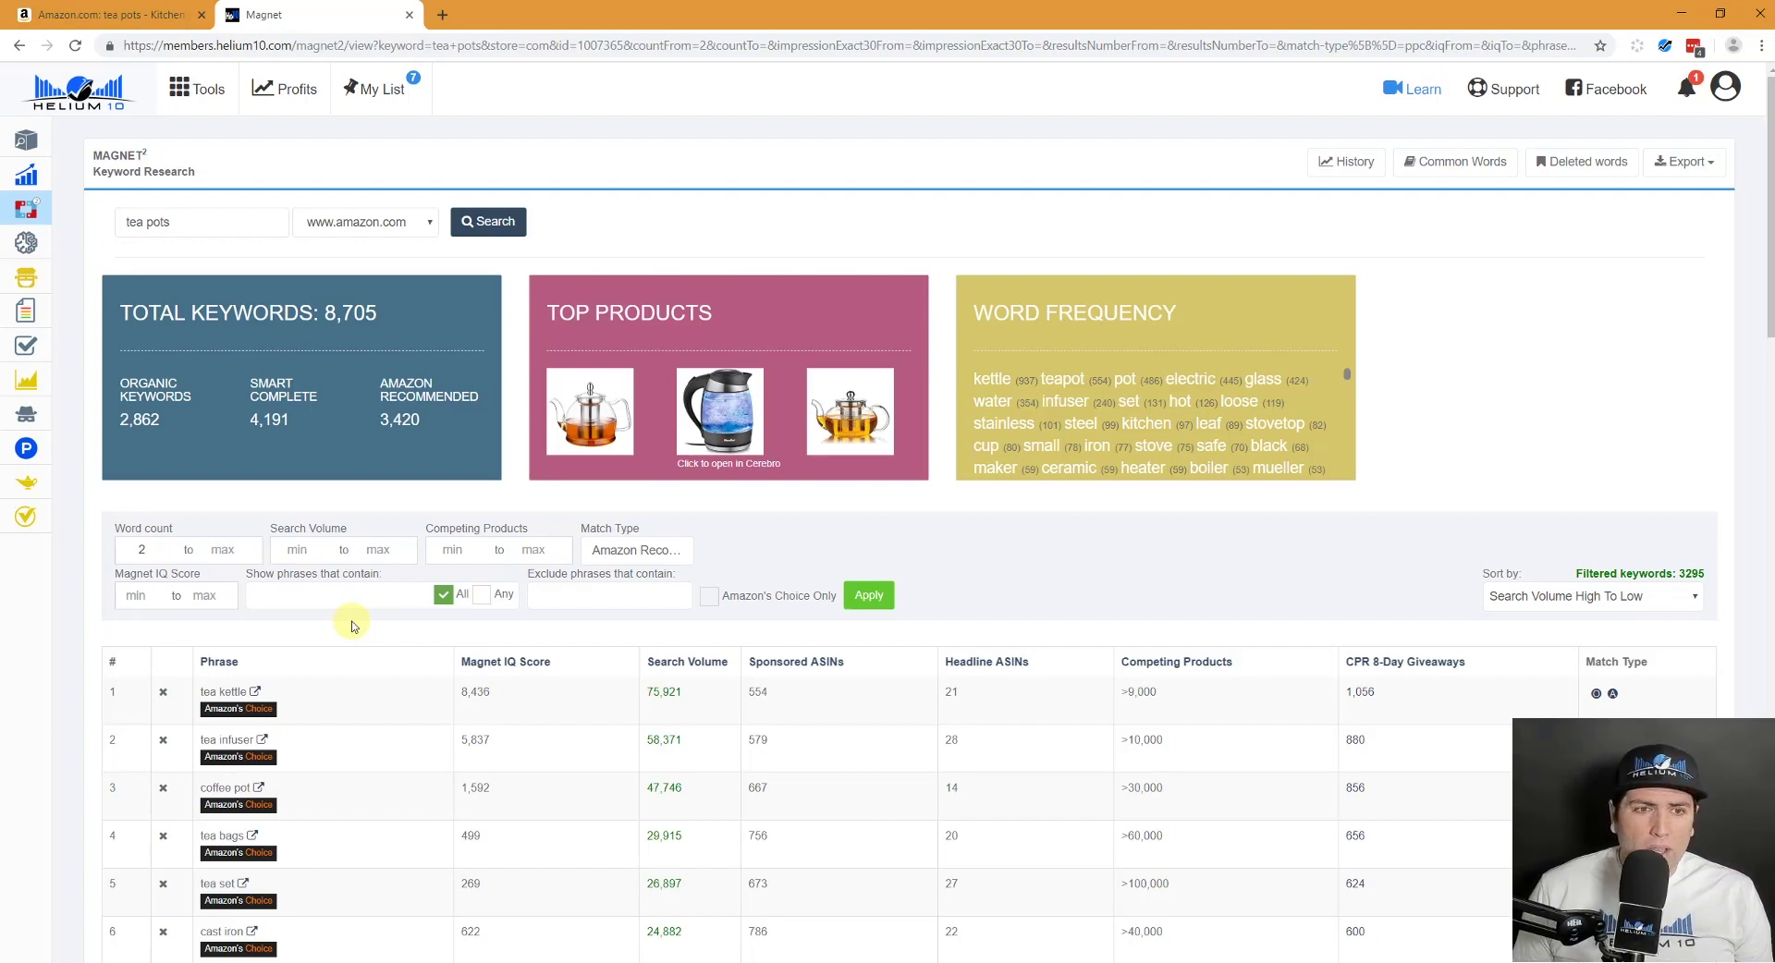
pyautogui.click(624, 550)
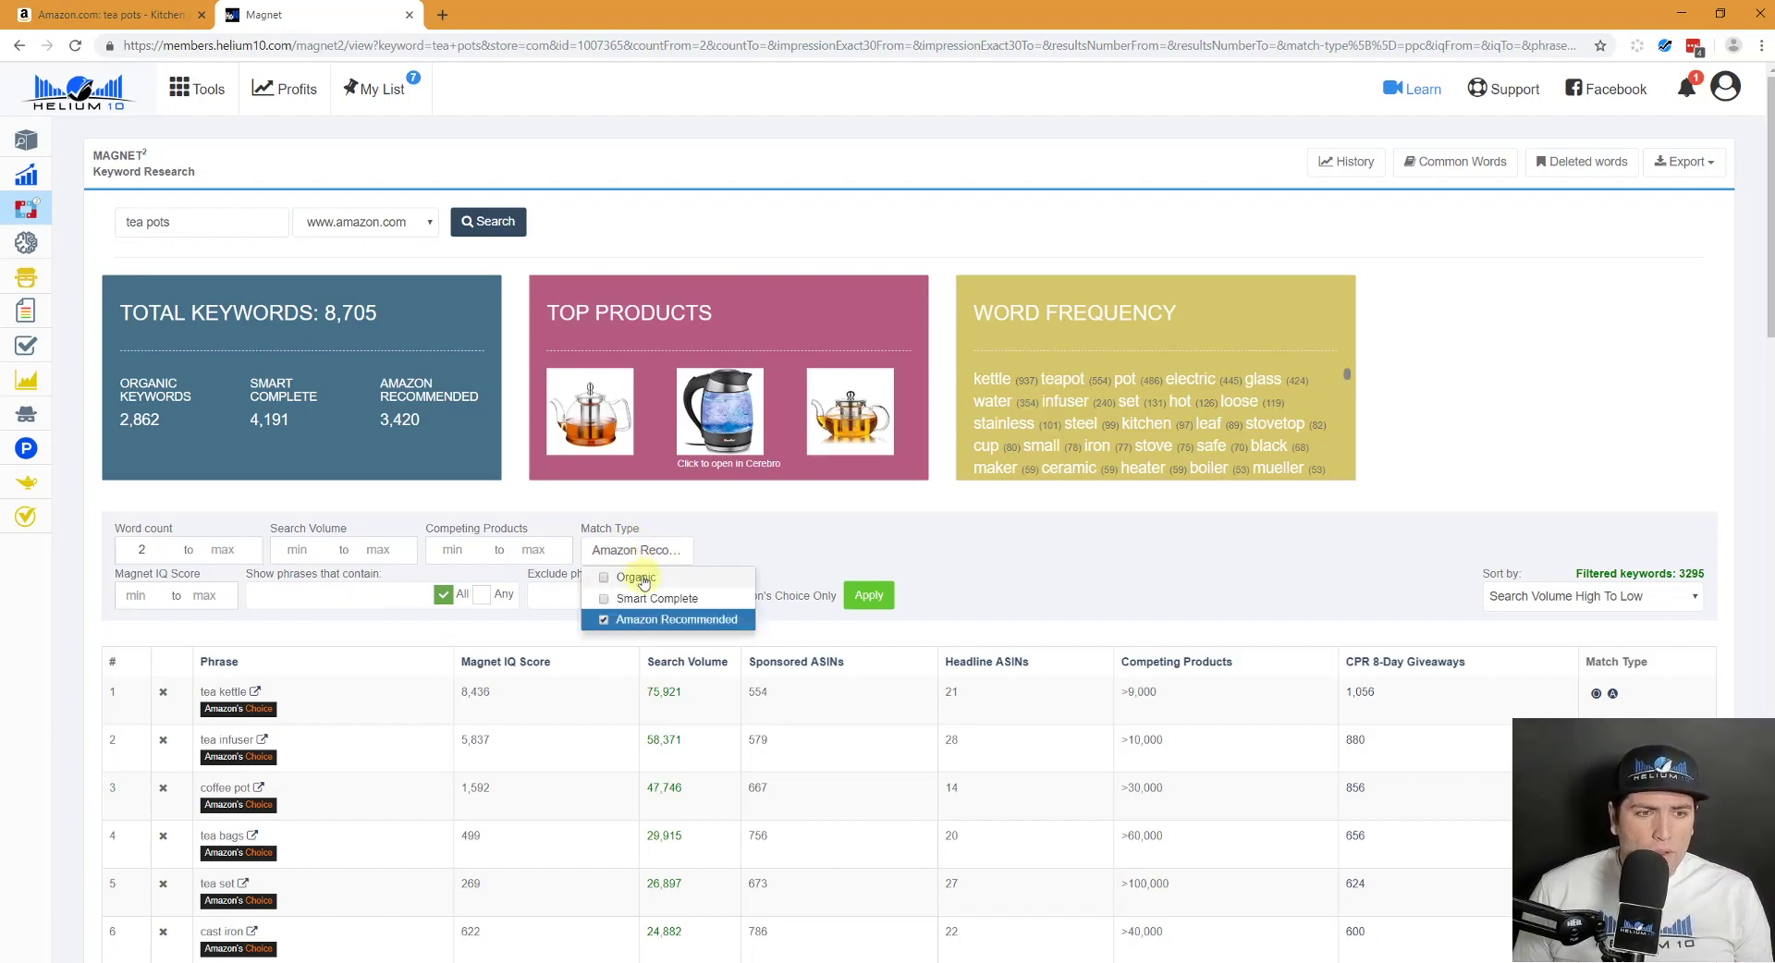
pyautogui.click(605, 621)
pyautogui.click(606, 599)
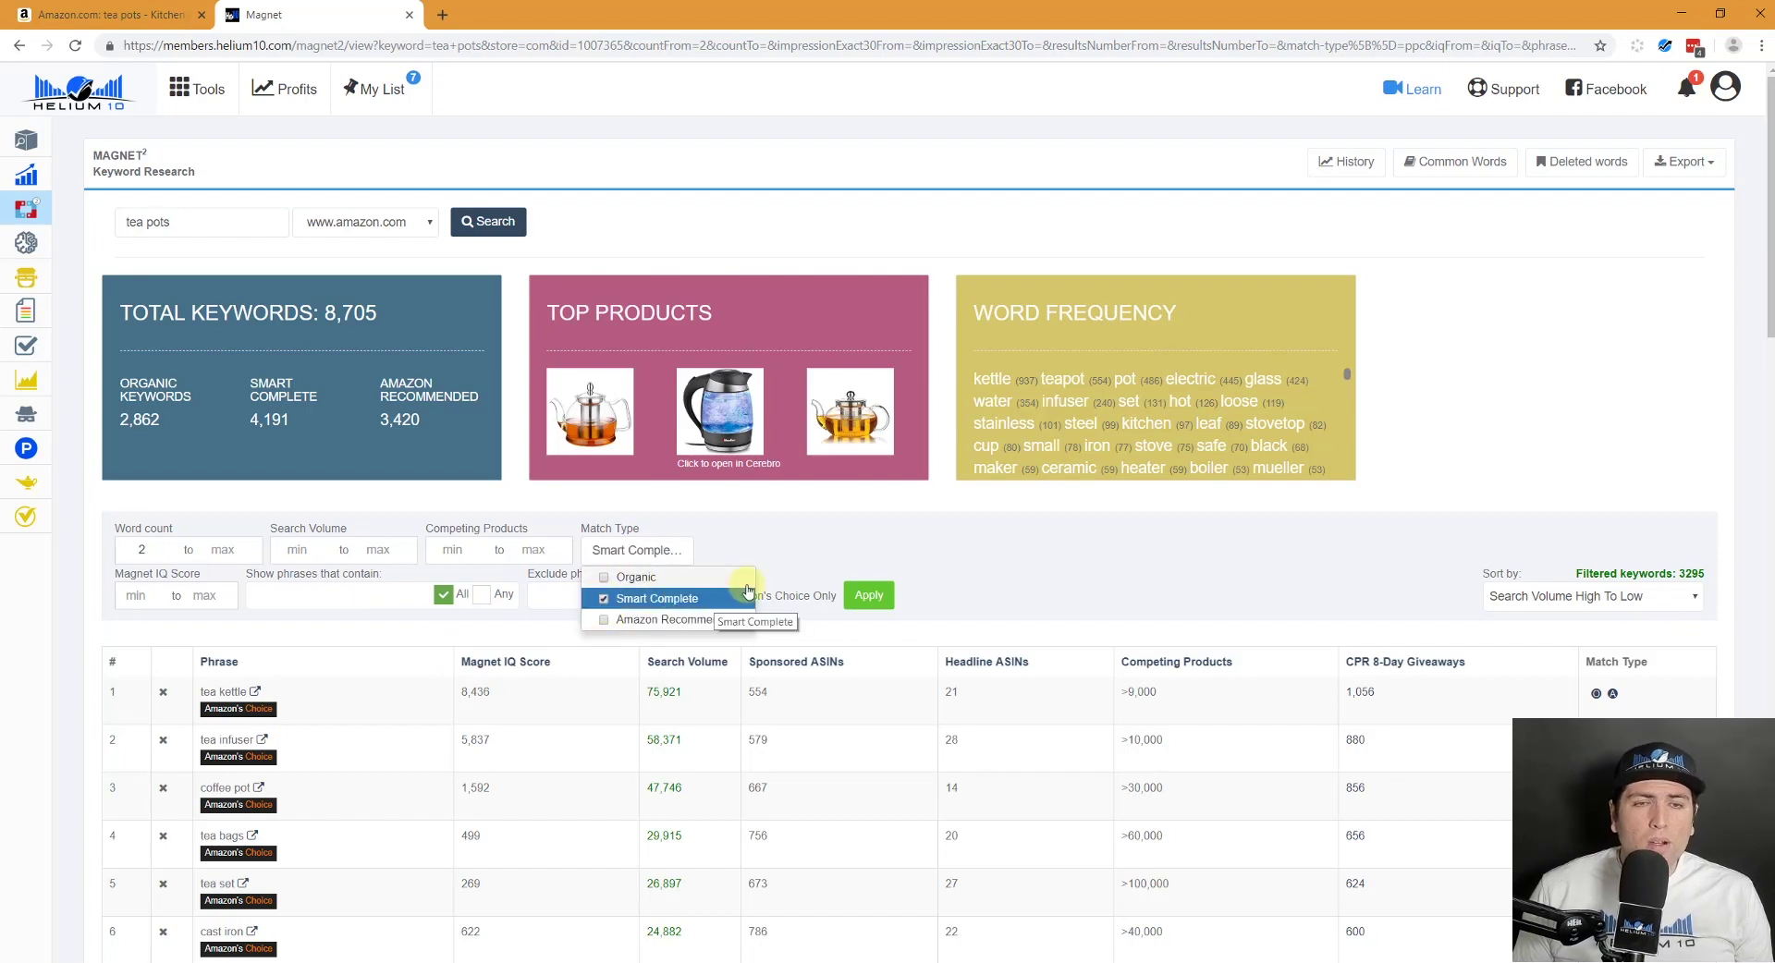
pyautogui.click(904, 554)
pyautogui.click(864, 597)
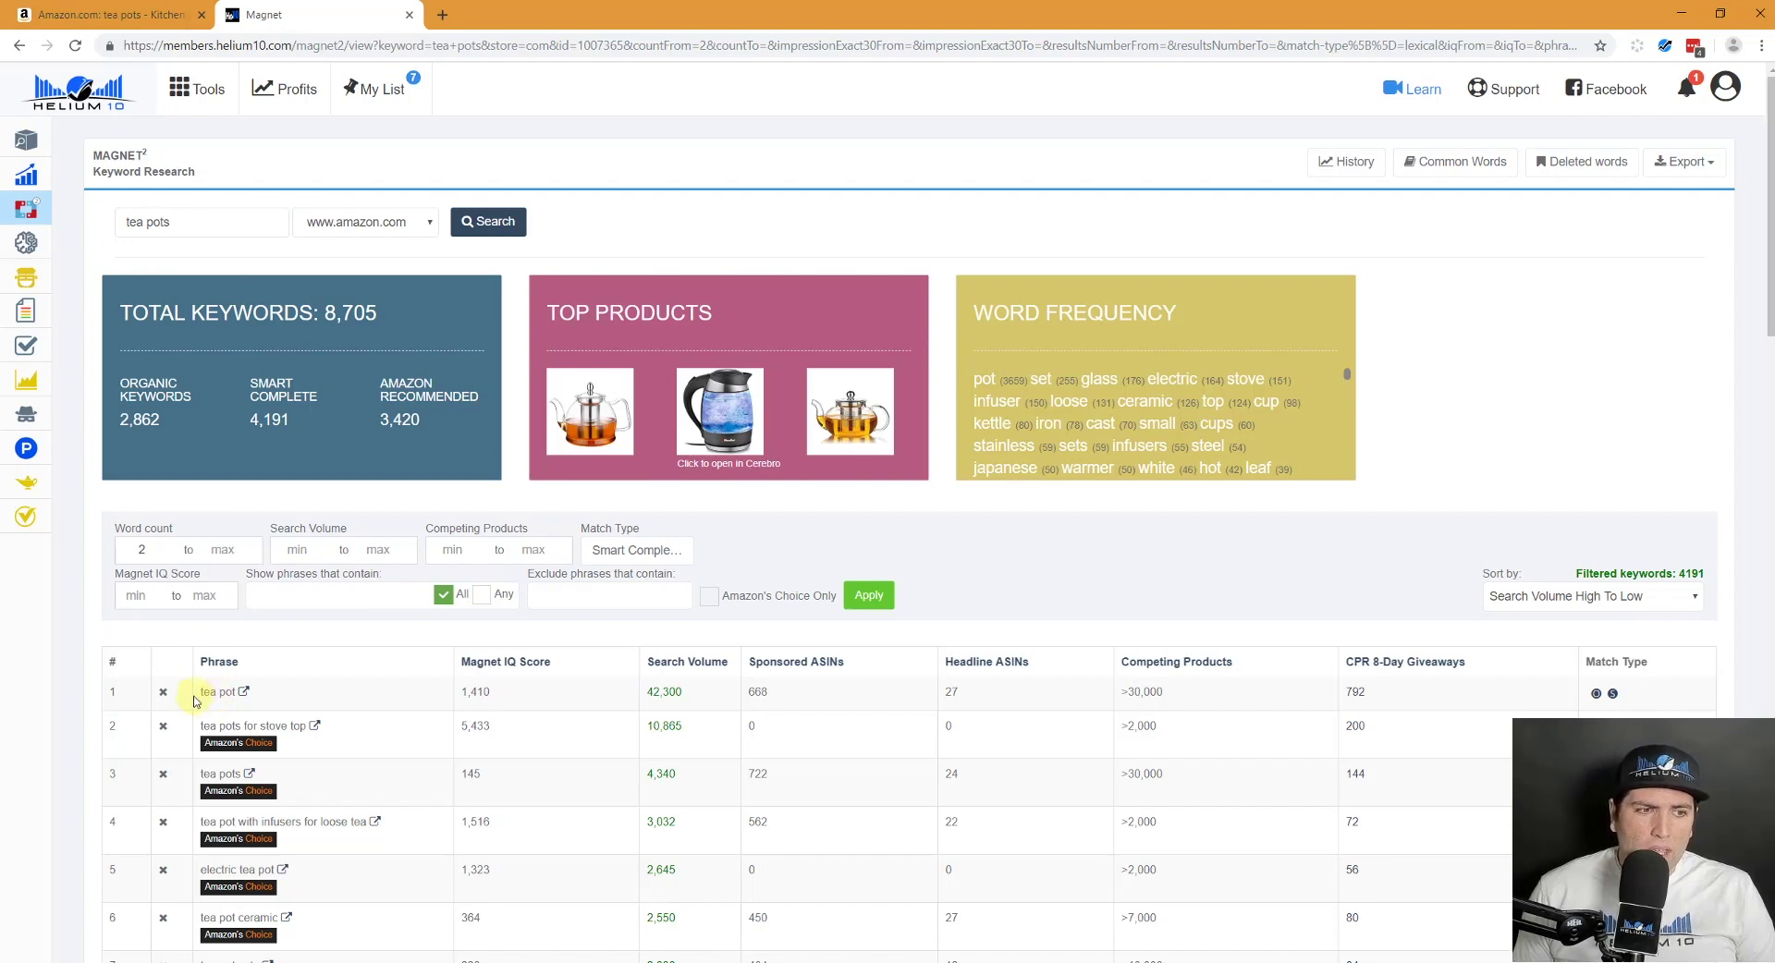
# Compare the top phrase "tea pot" with Amazon's autocomplete suggestions for "tea pots", and return to Magnet.
pyautogui.moveTo(198, 692); pyautogui.dragTo(237, 691)
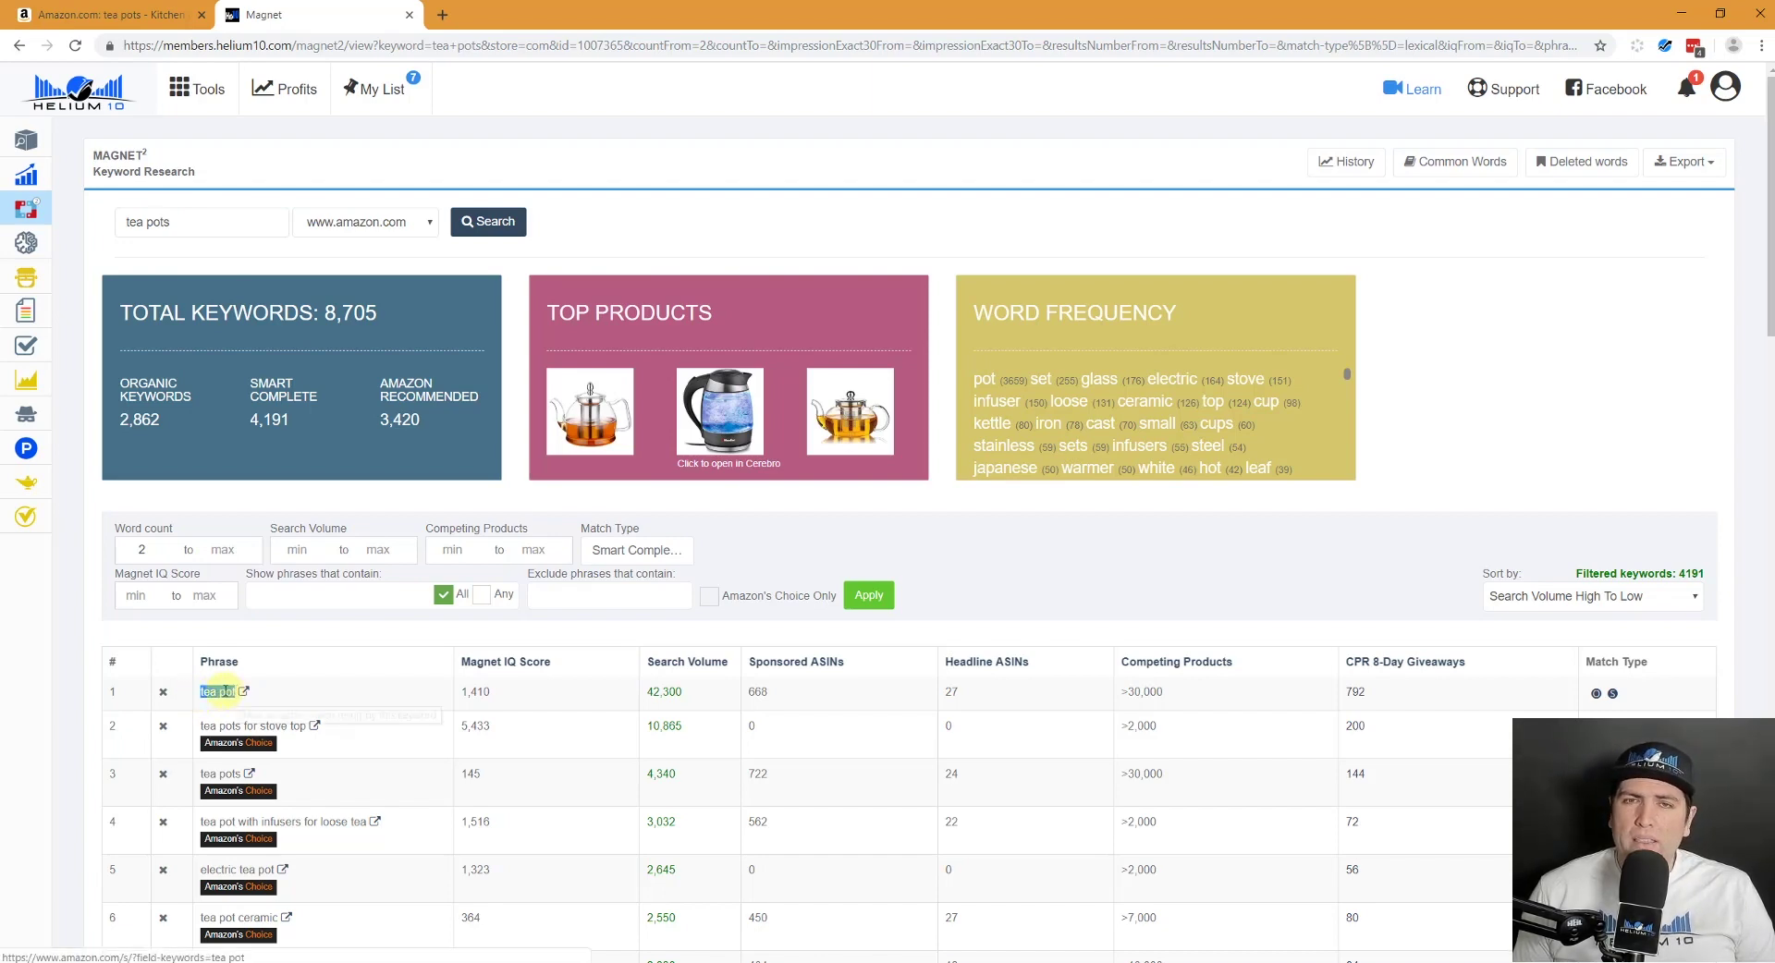
pyautogui.click(101, 15)
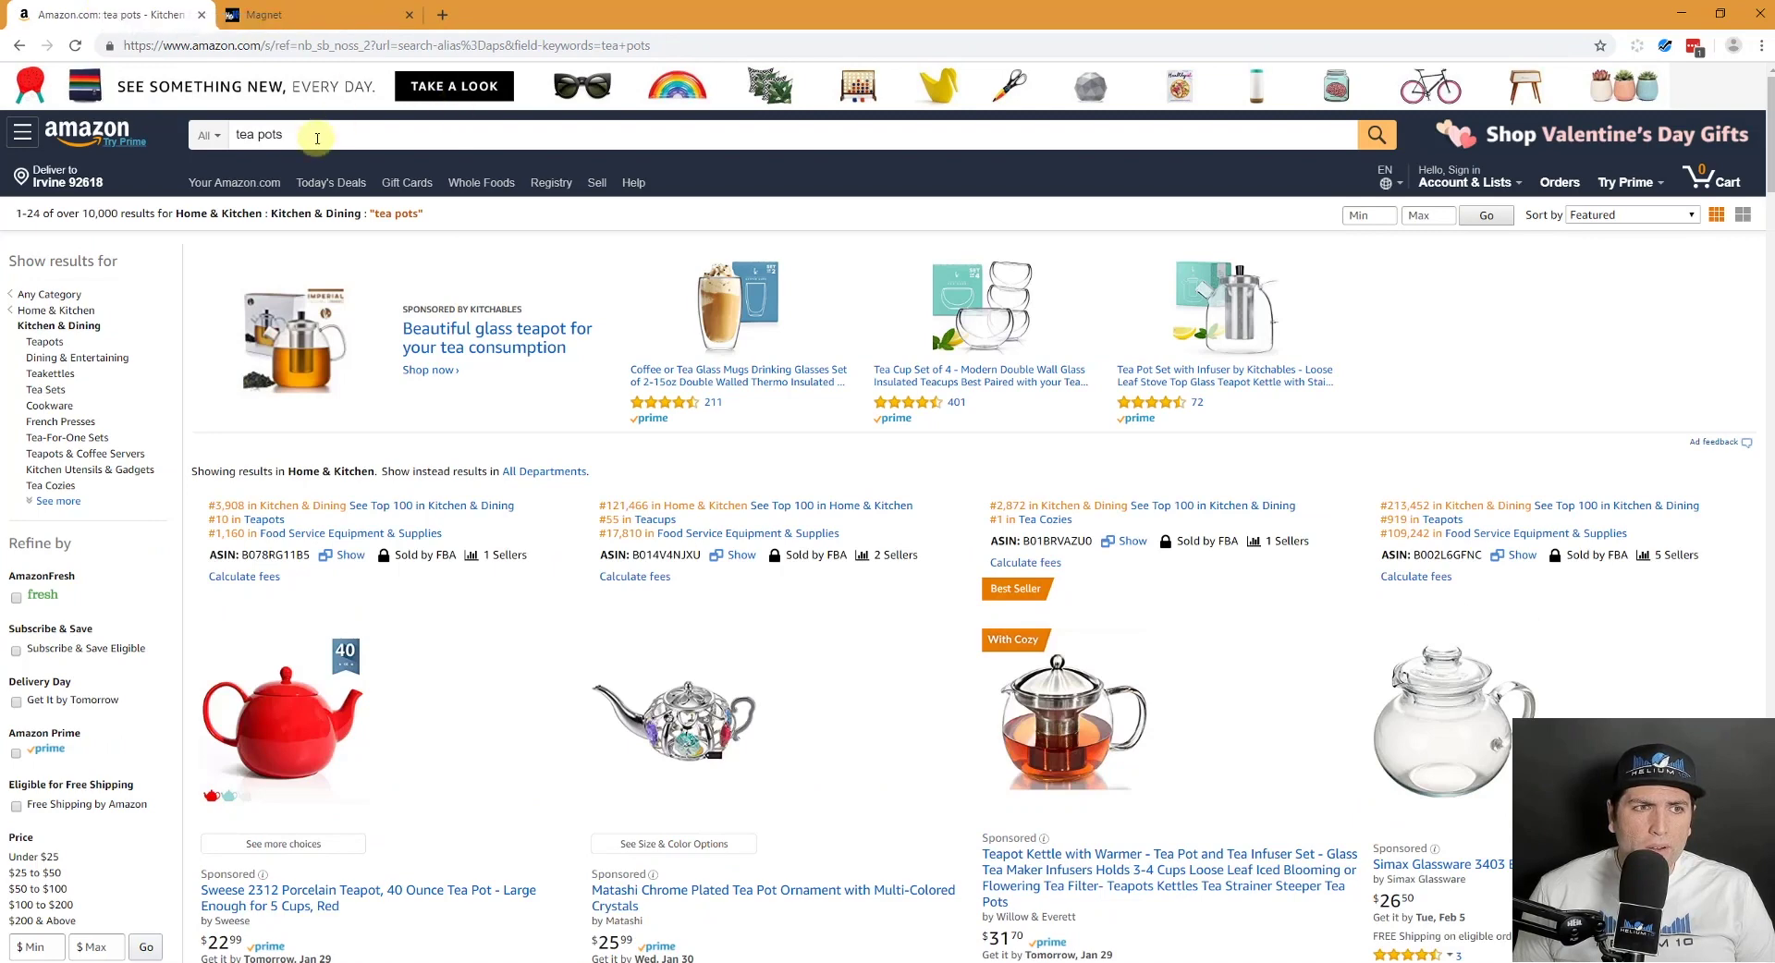
pyautogui.moveTo(317, 138); pyautogui.dragTo(180, 142)
pyautogui.write('tea pots')
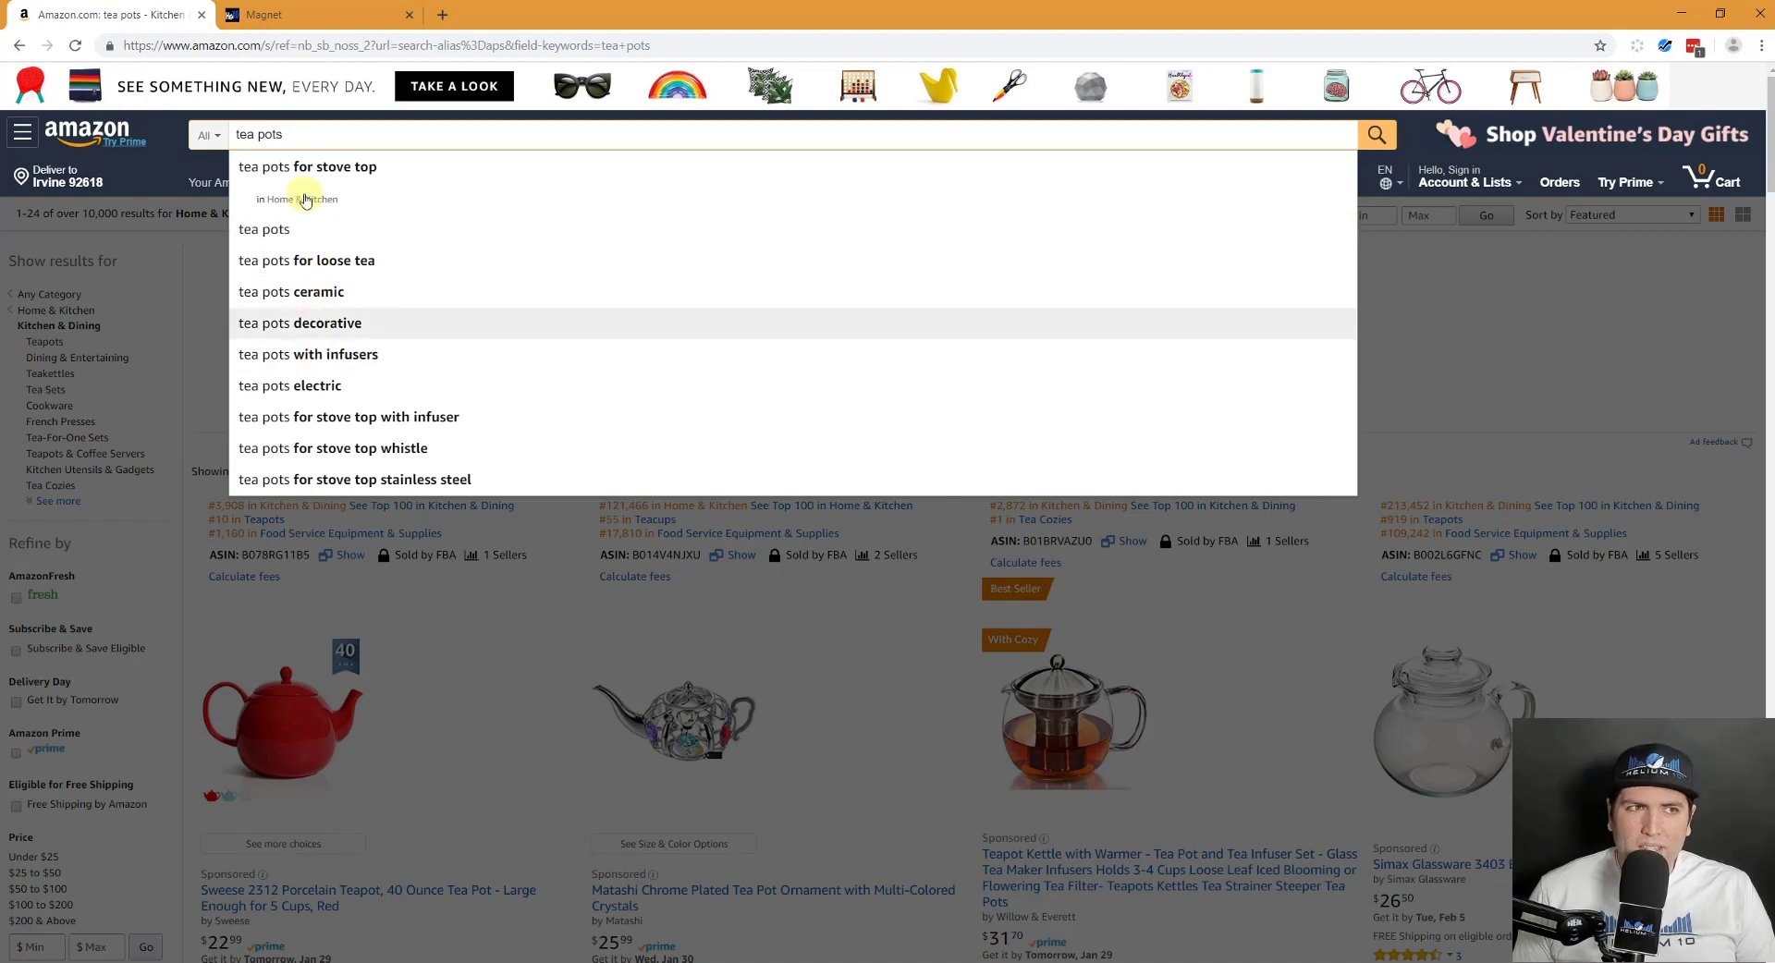
pyautogui.click(263, 14)
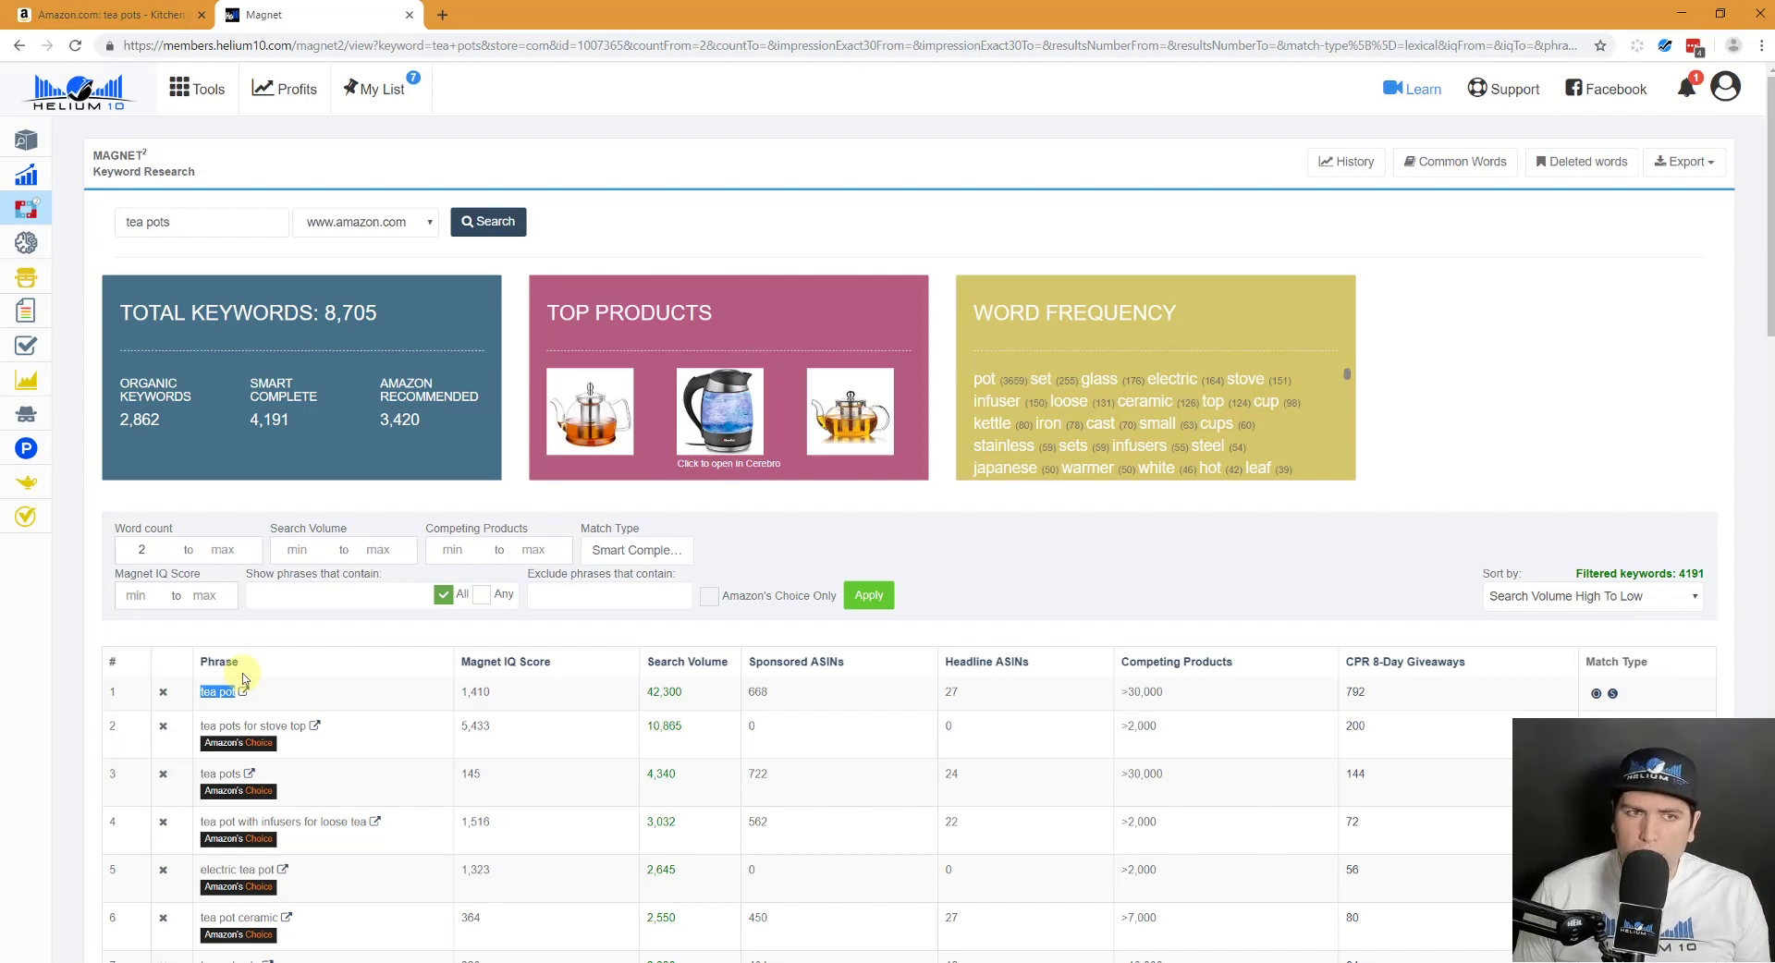
# Review the Smart Complete phrases down to "japanese tea pot", examining the seed words and the added word "japanese".
pyautogui.scroll(-2, 243, 679)
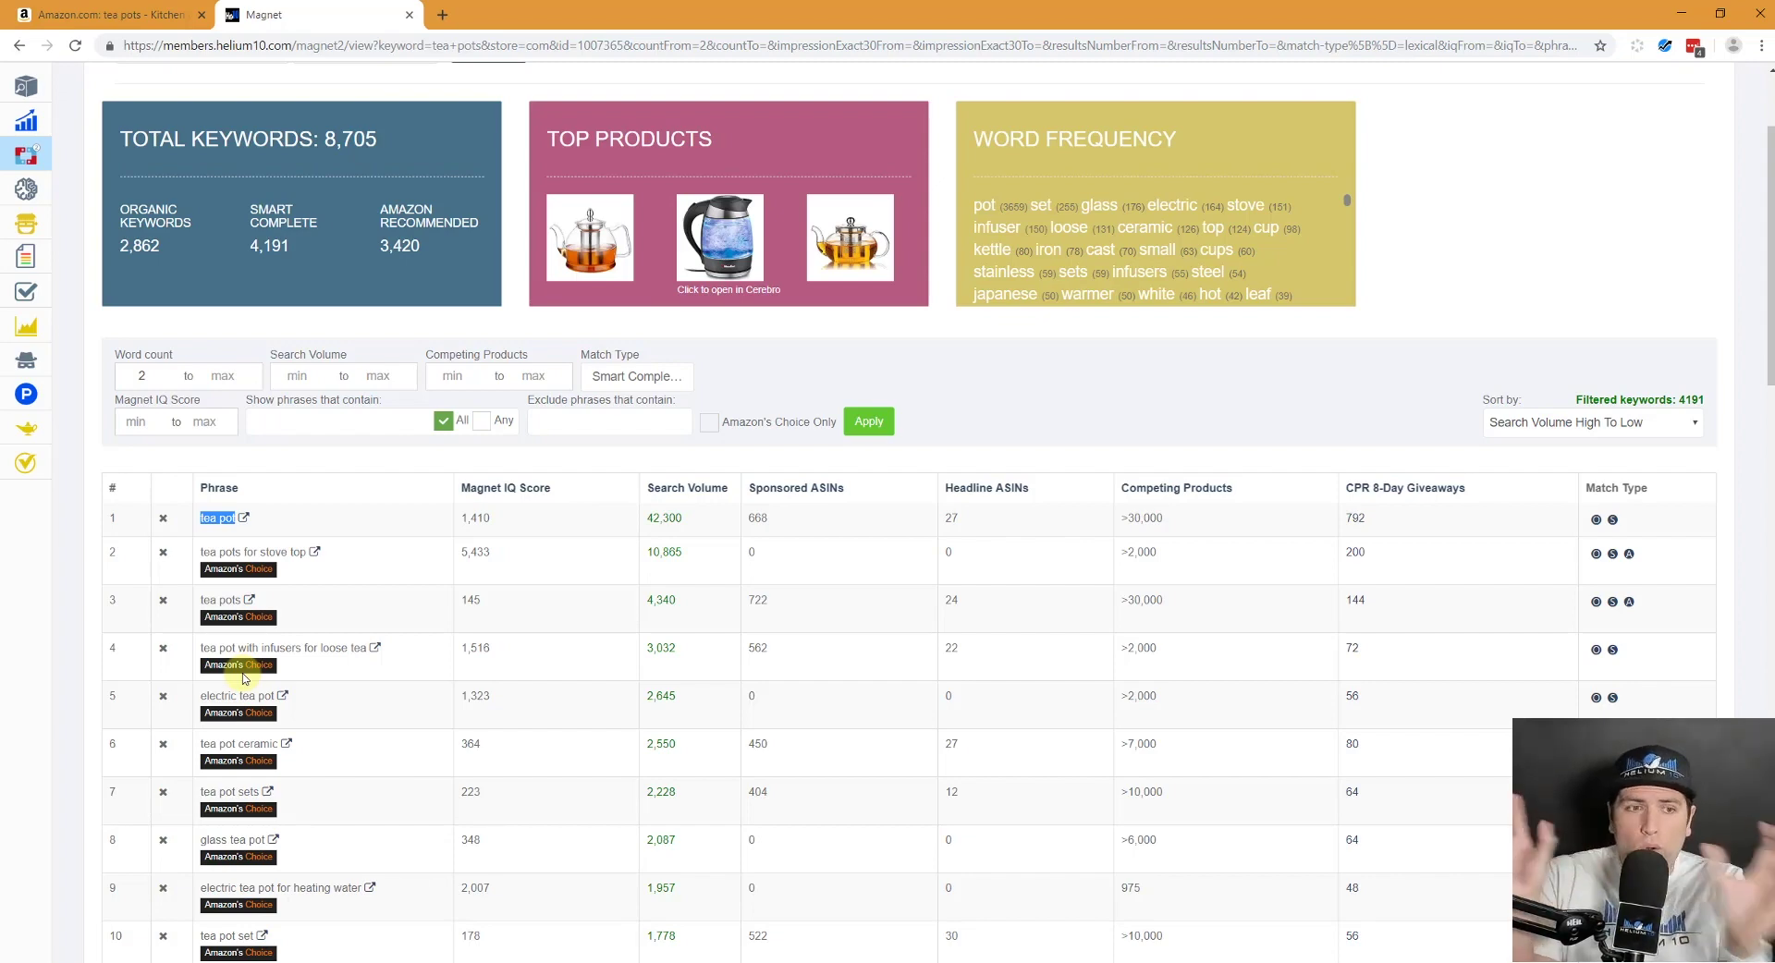
pyautogui.scroll(-4, 243, 680)
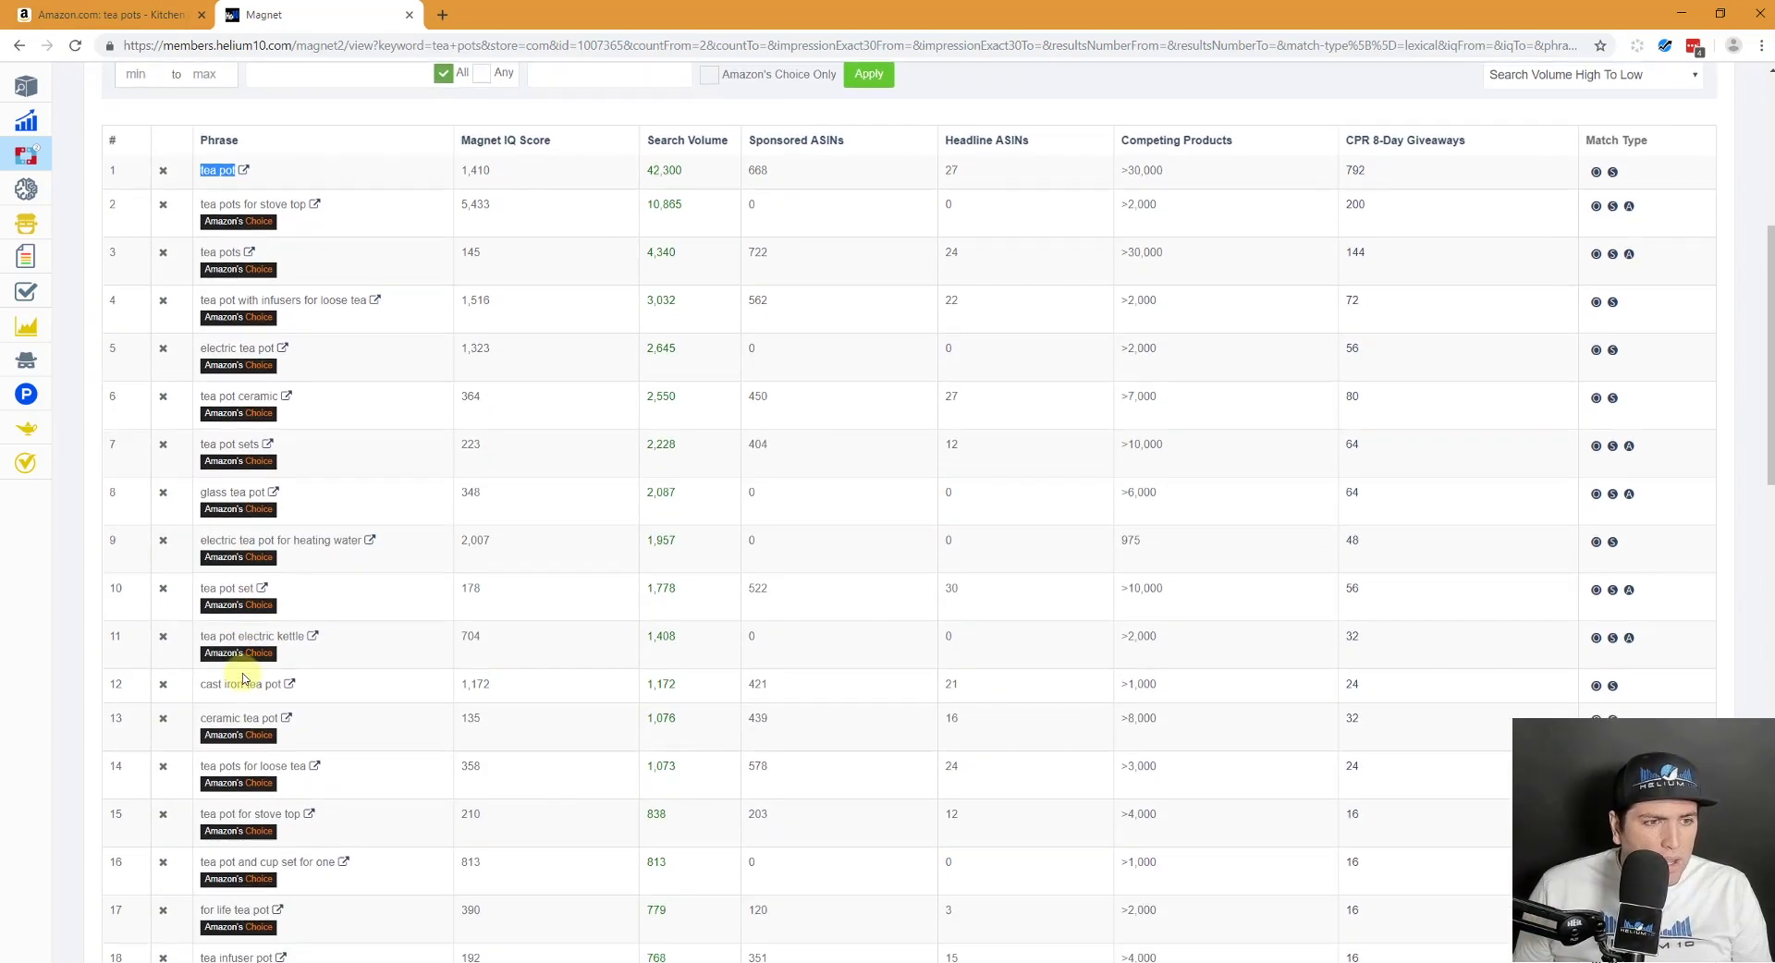
pyautogui.scroll(-3, 287, 685)
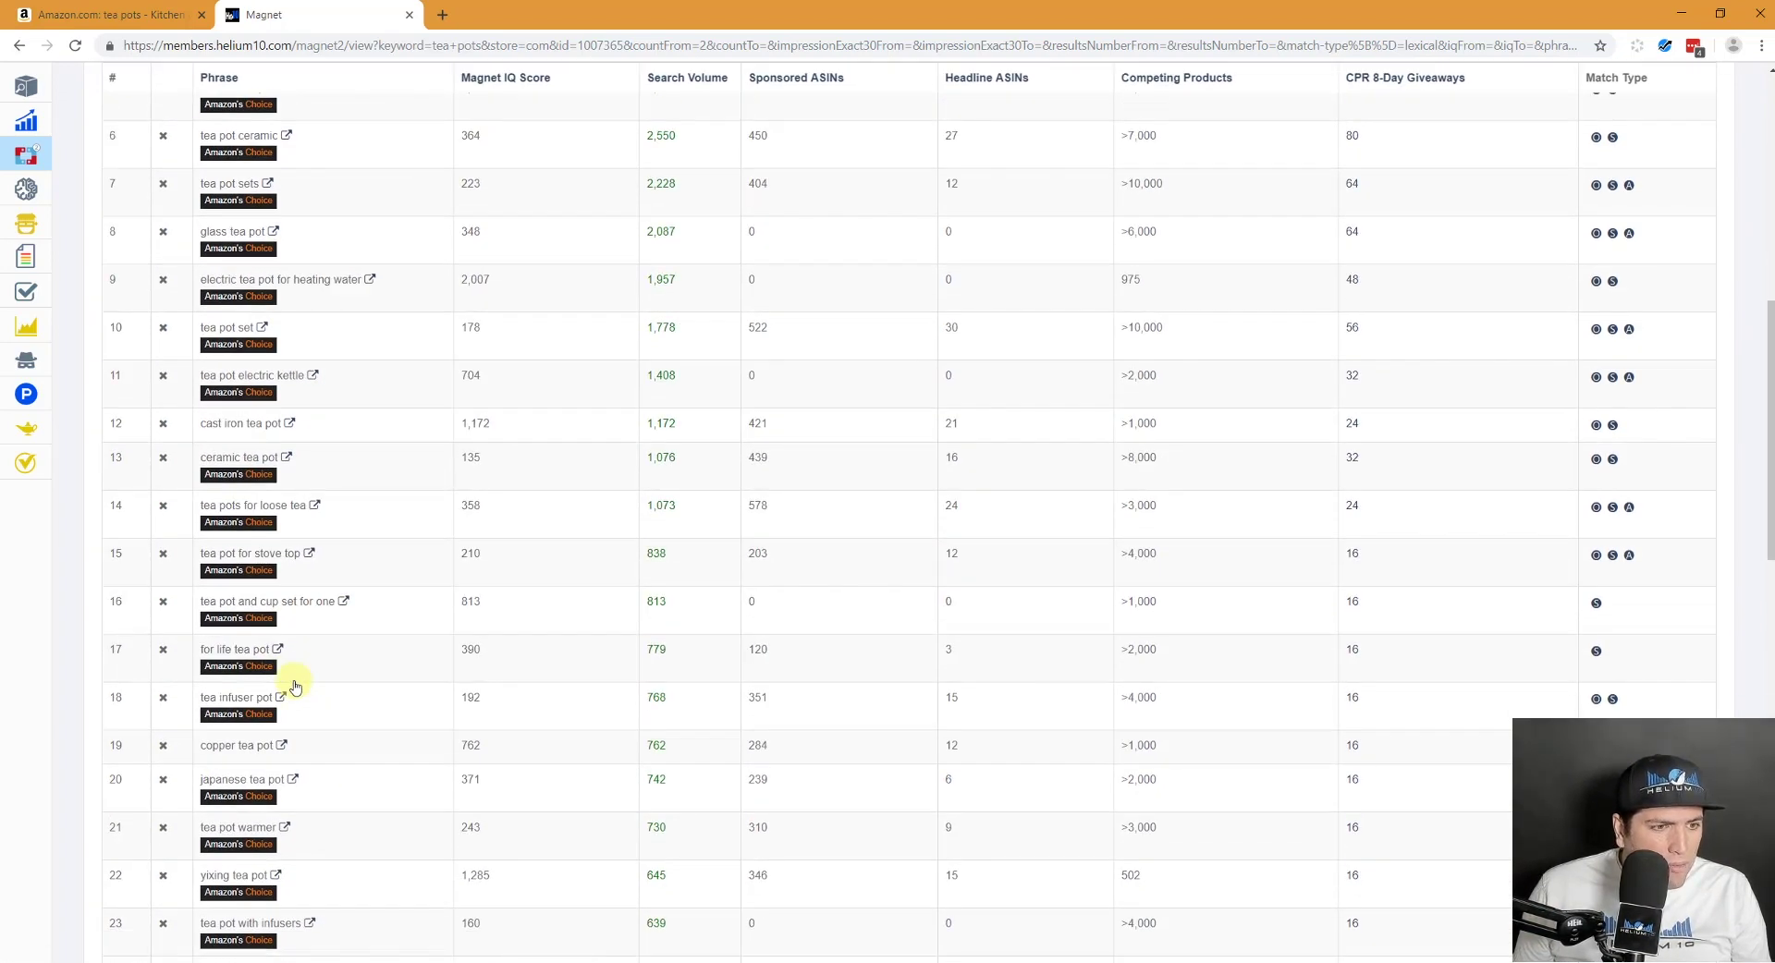
pyautogui.scroll(-1, 295, 687)
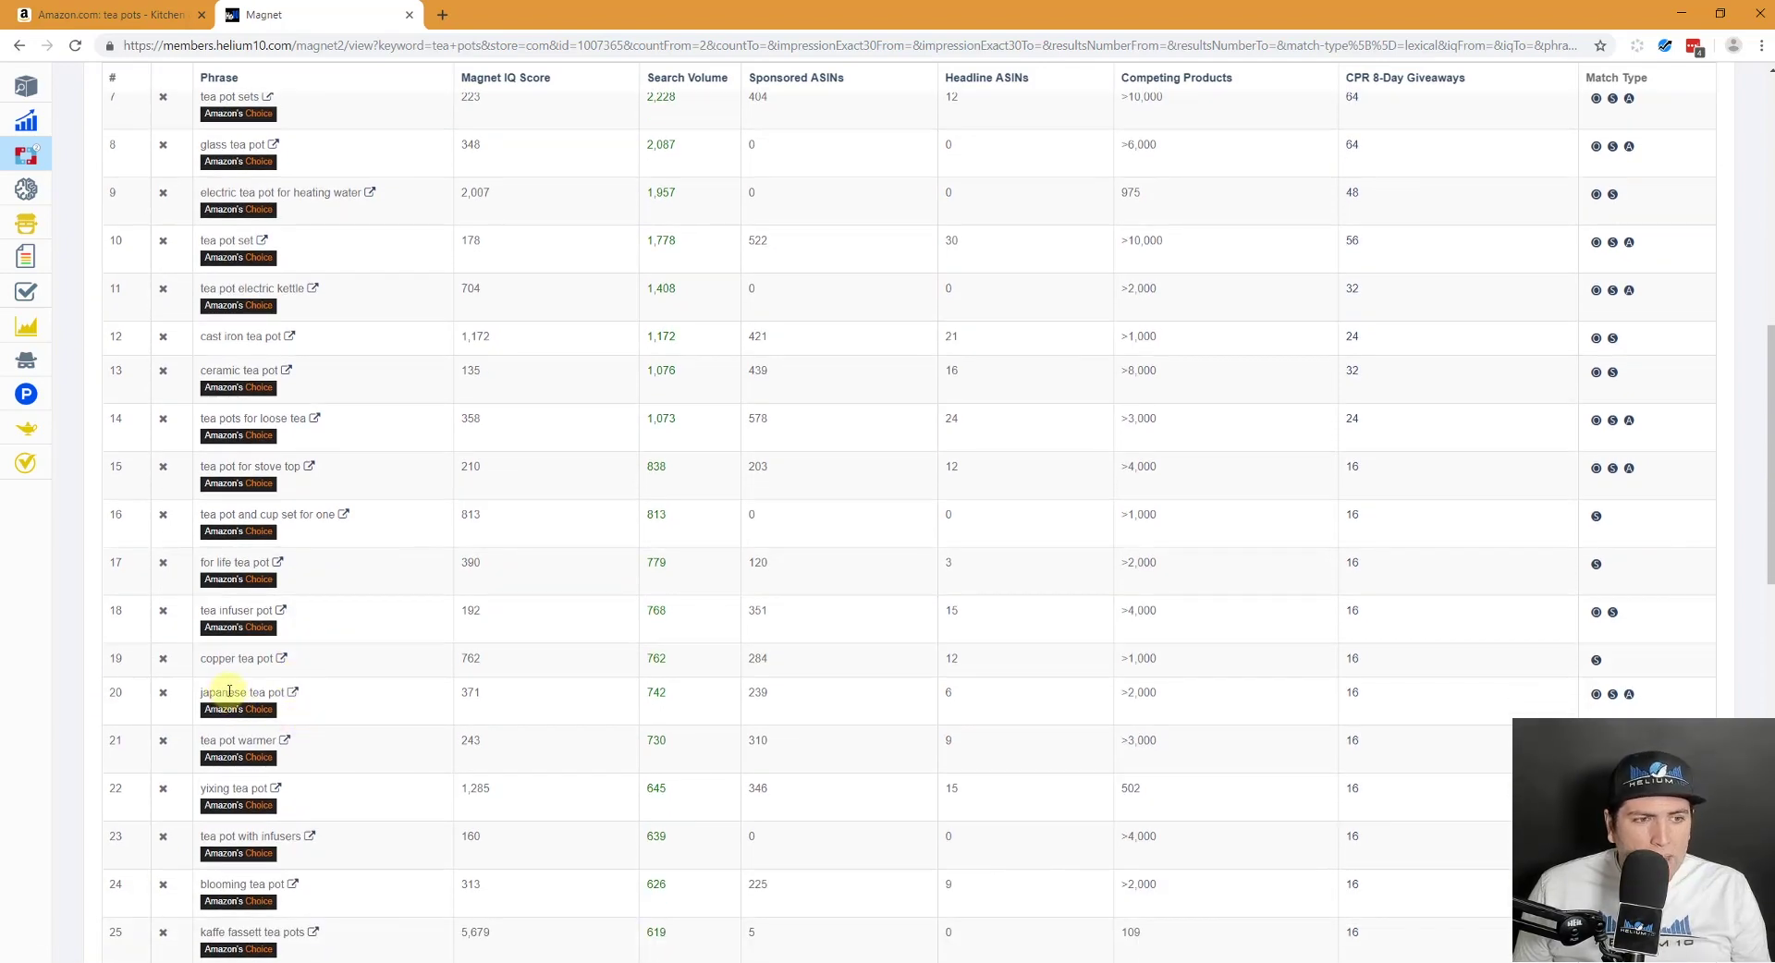
pyautogui.moveTo(250, 693); pyautogui.dragTo(279, 692)
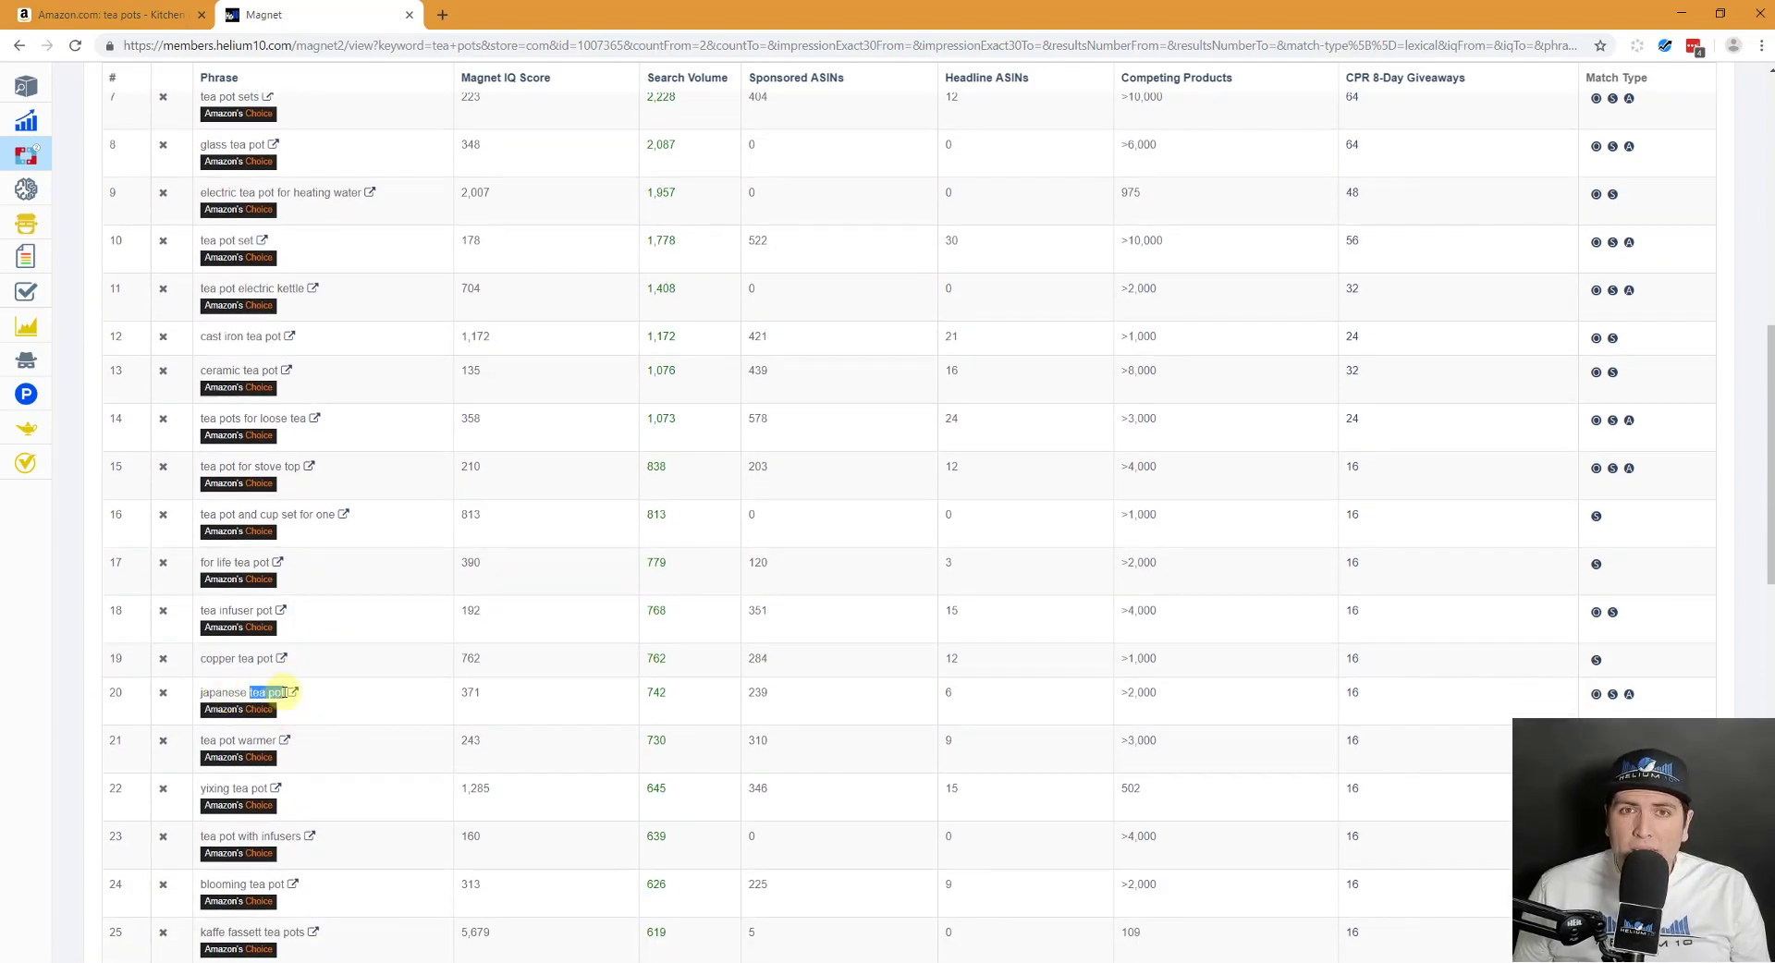
pyautogui.doubleClick(222, 692)
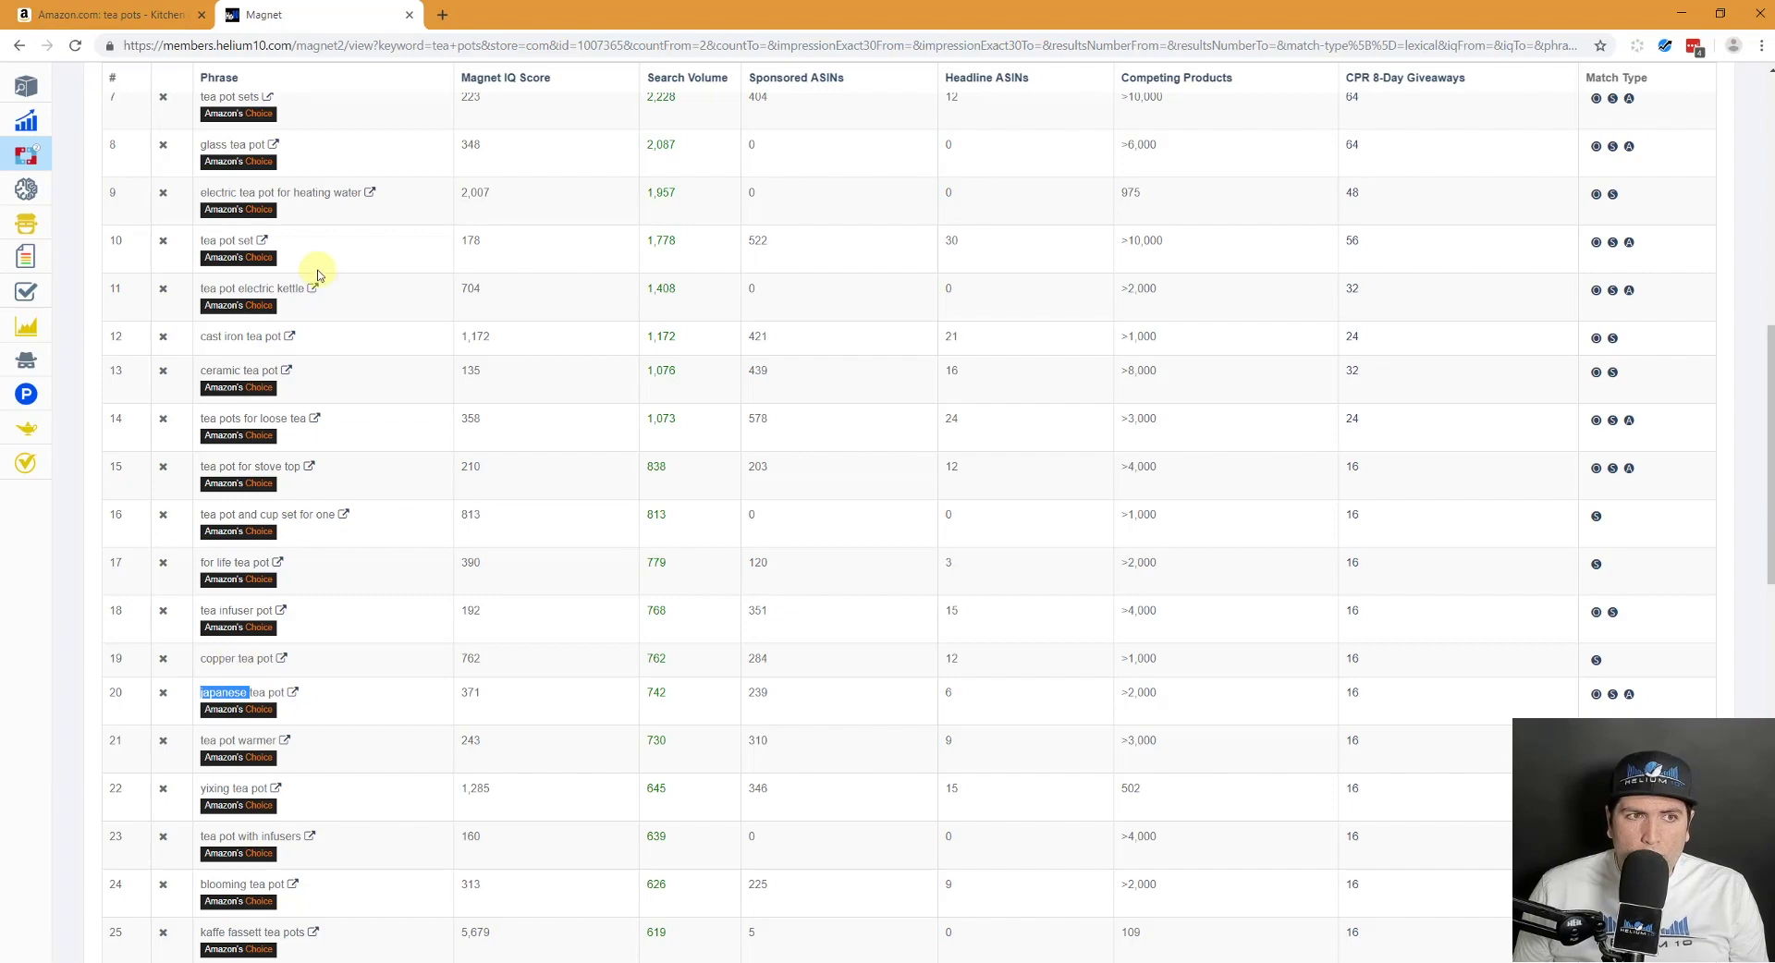
# Switch to the Amazon results page to check its "tea pots" search term, and return to Magnet.
pyautogui.click(173, 11)
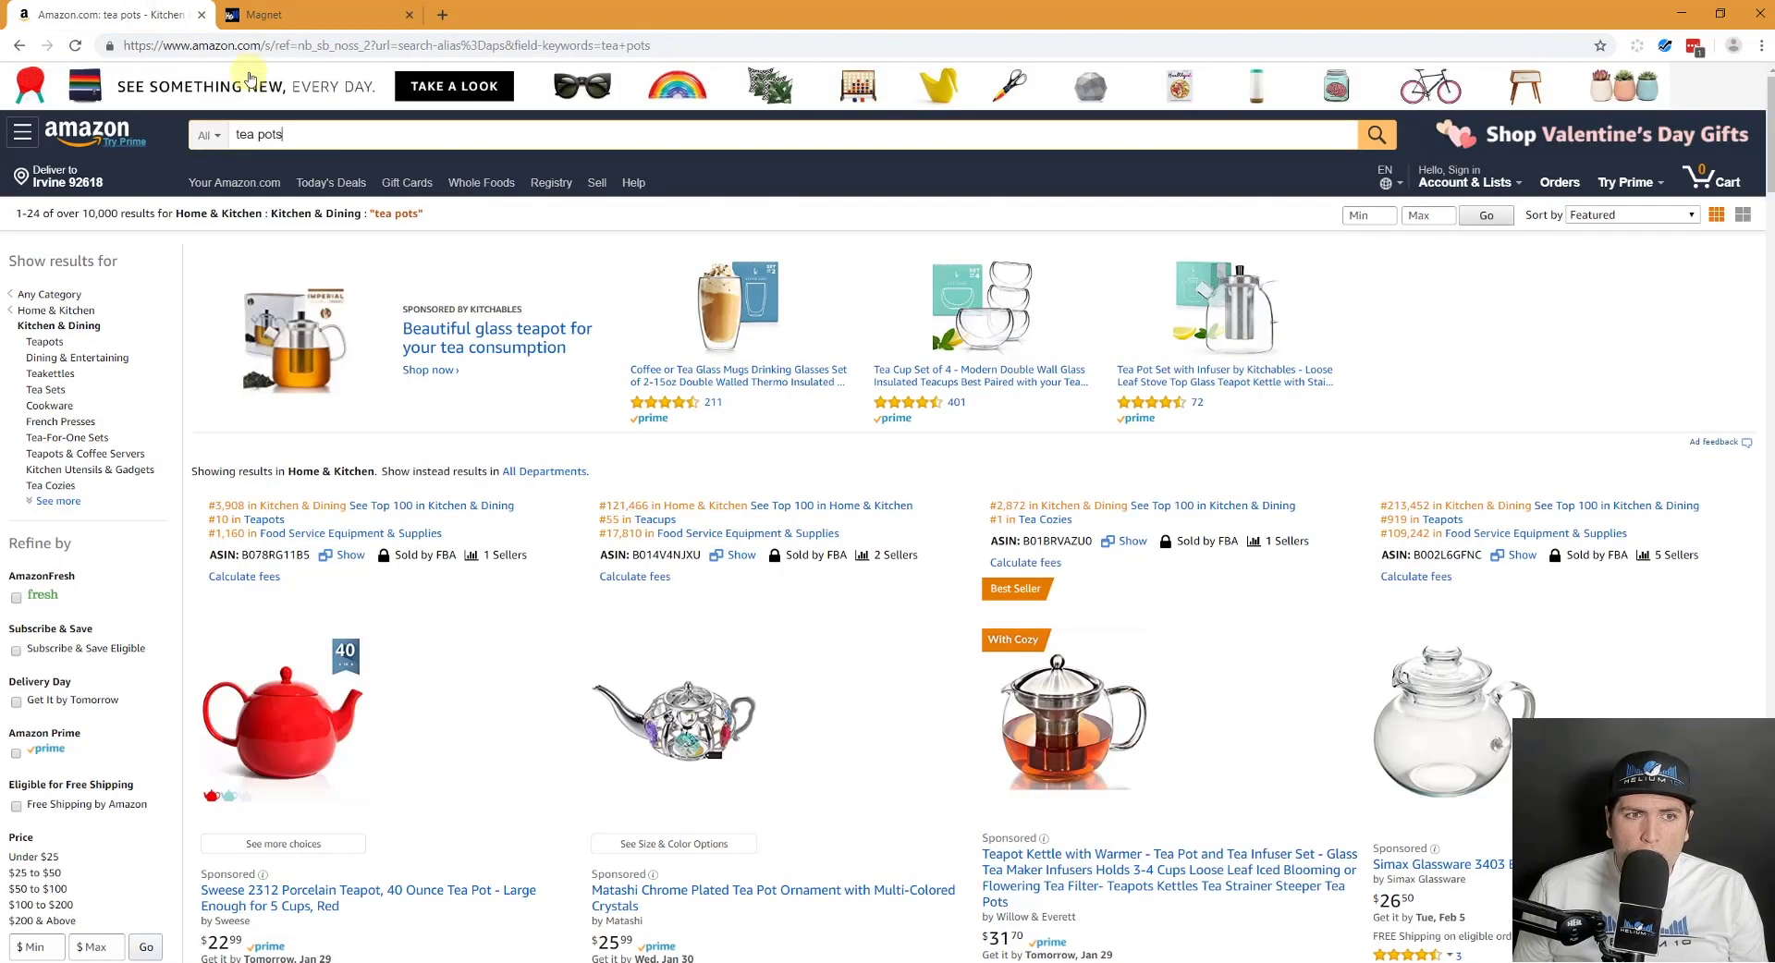
pyautogui.click(313, 135)
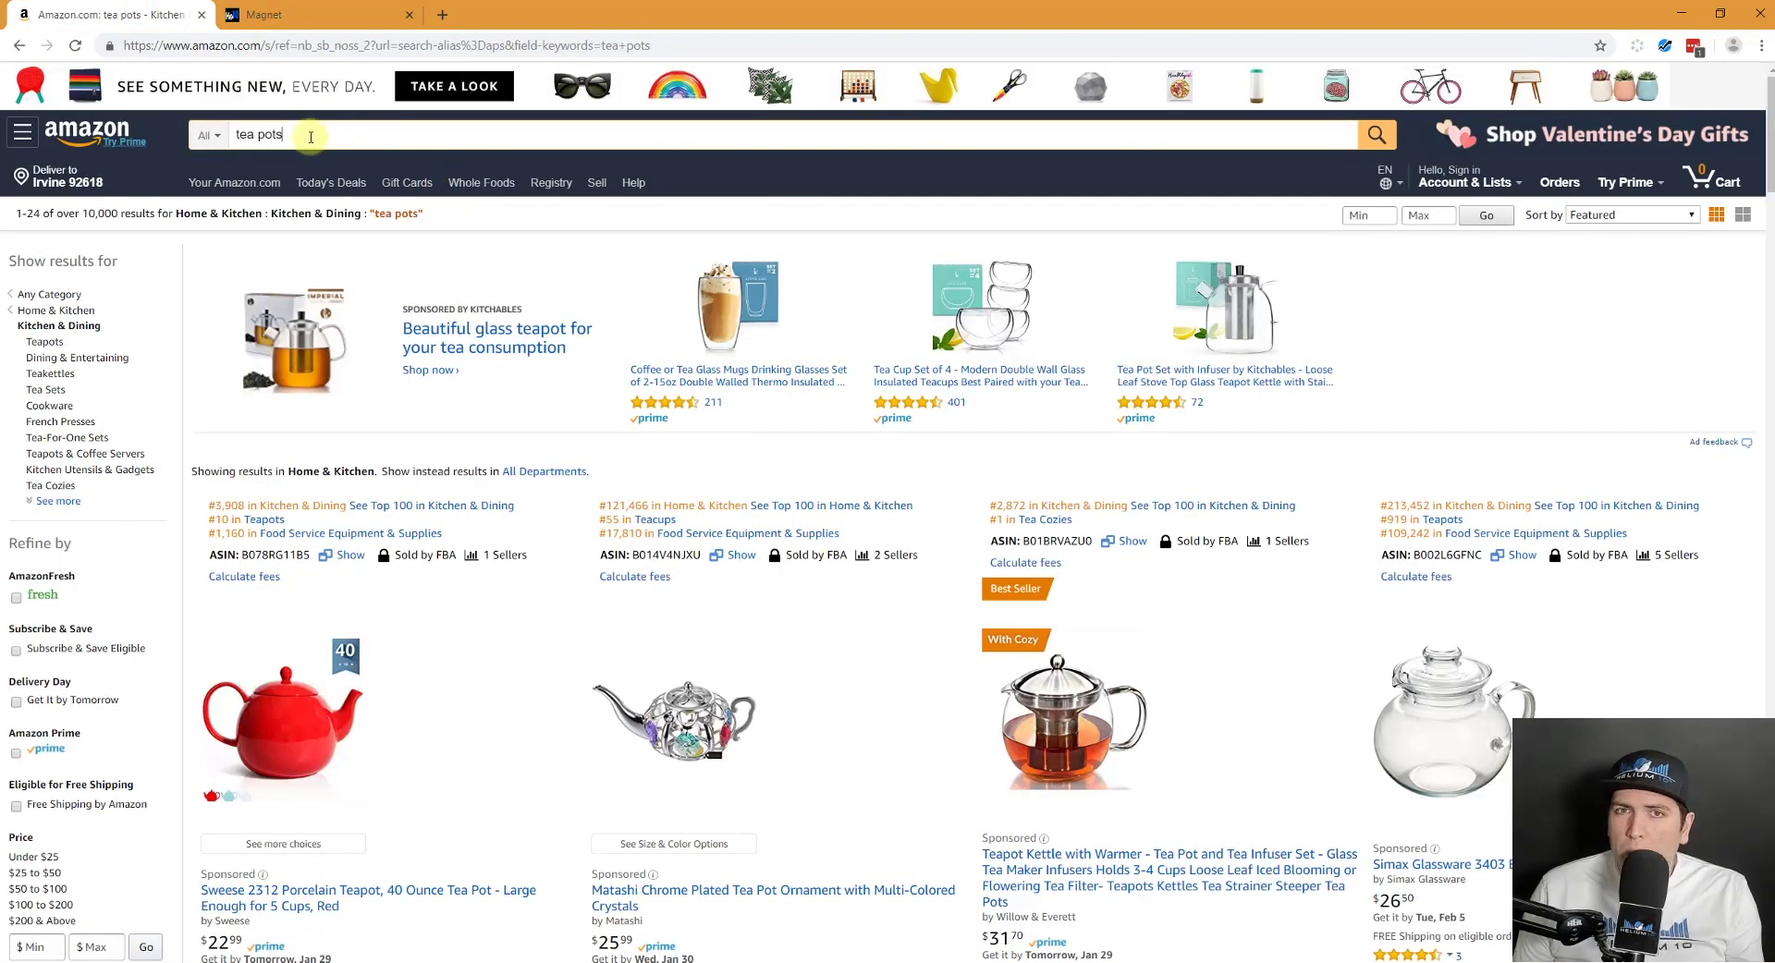
pyautogui.click(319, 14)
# Review the lower-volume Smart Complete phrases, examining how "turkish tea kettle and pot" separates the seed words.
pyautogui.scroll(-4, 581, 333)
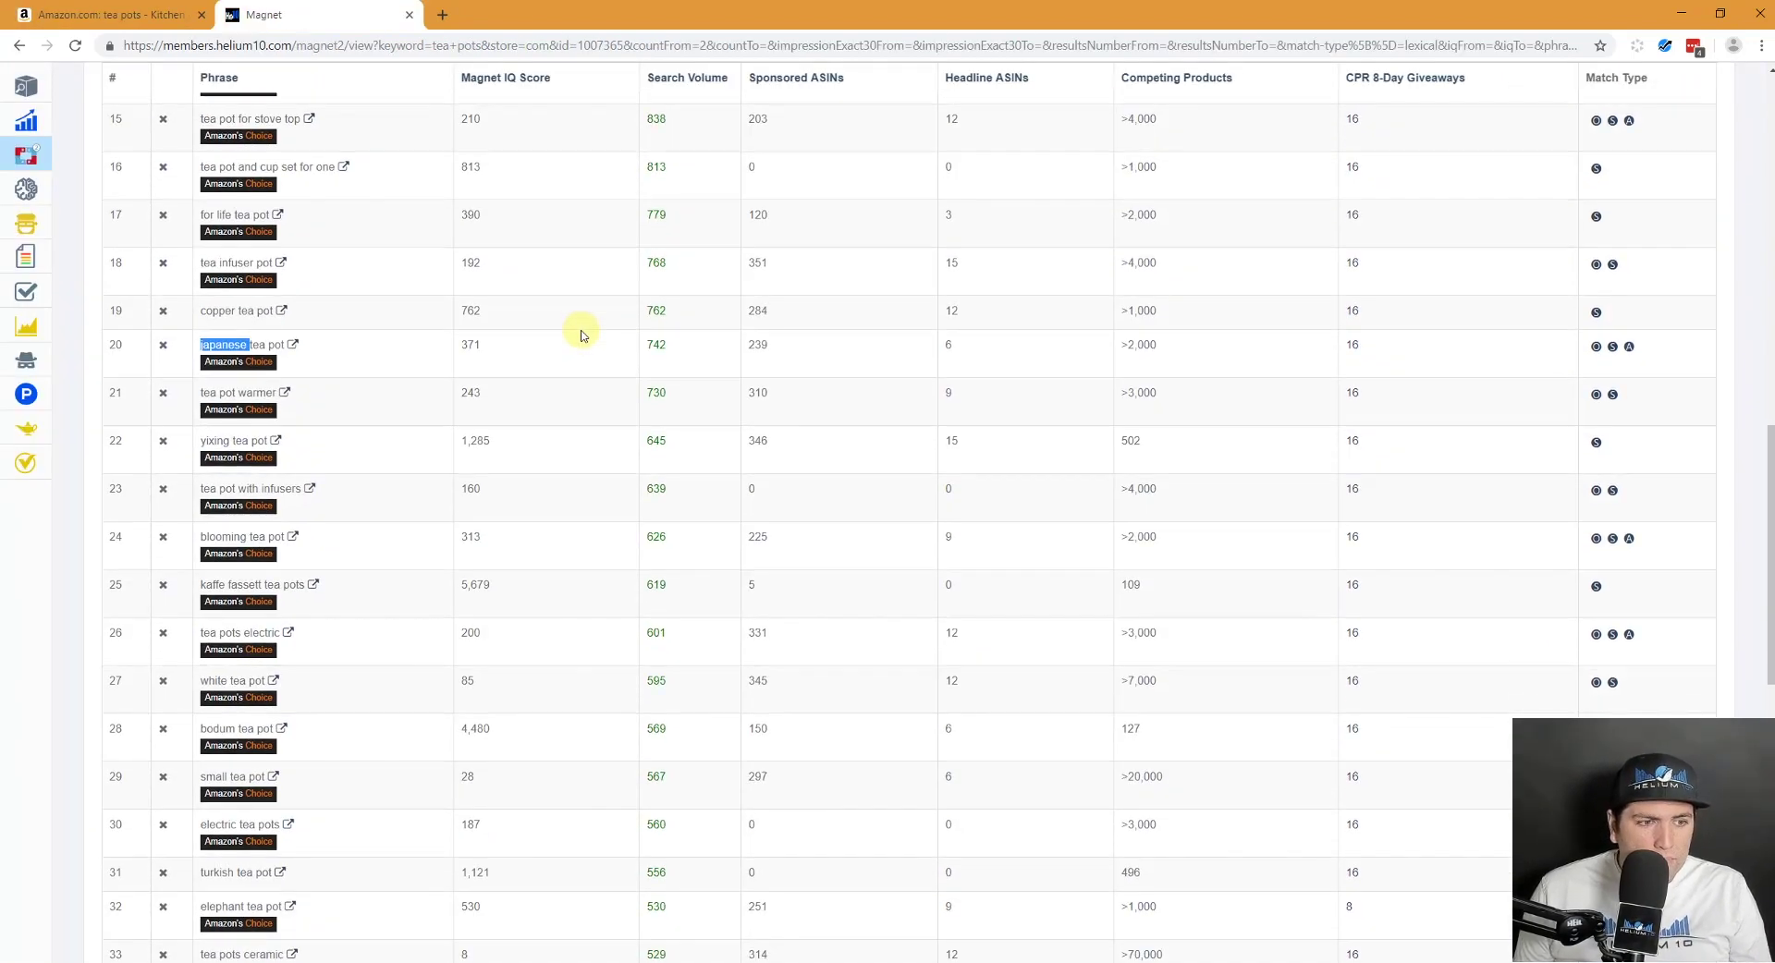
pyautogui.scroll(-2, 580, 335)
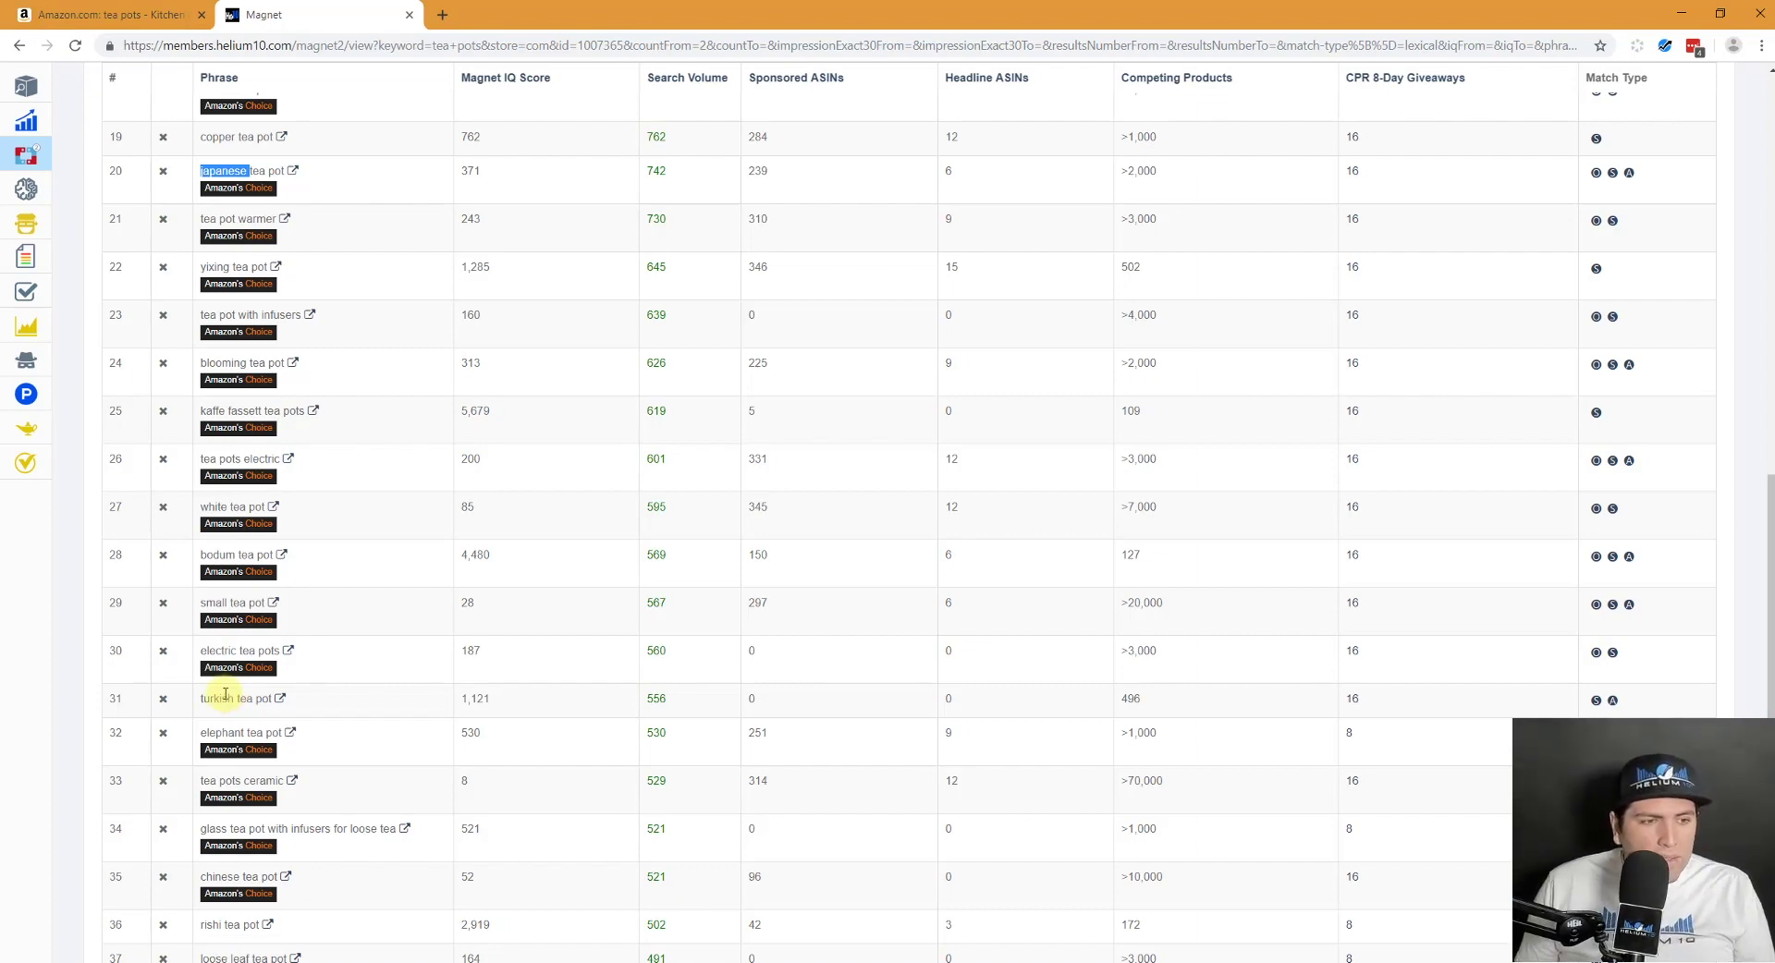
pyautogui.scroll(-3, 224, 694)
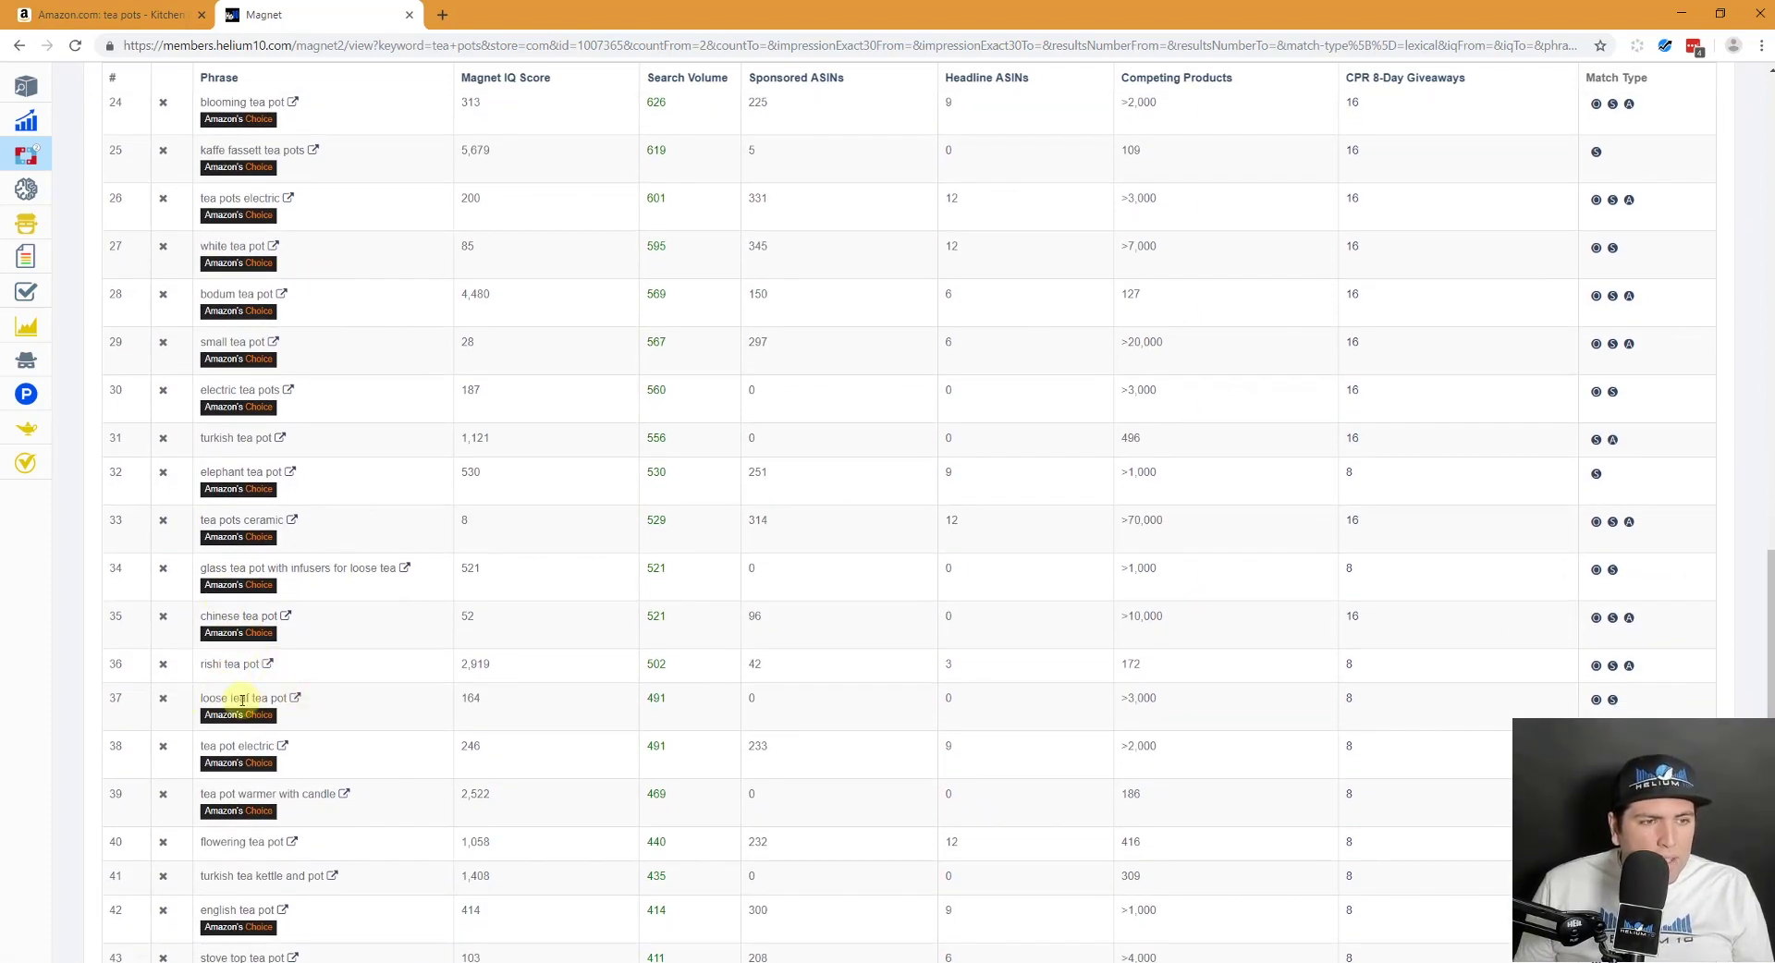
pyautogui.scroll(-2, 255, 697)
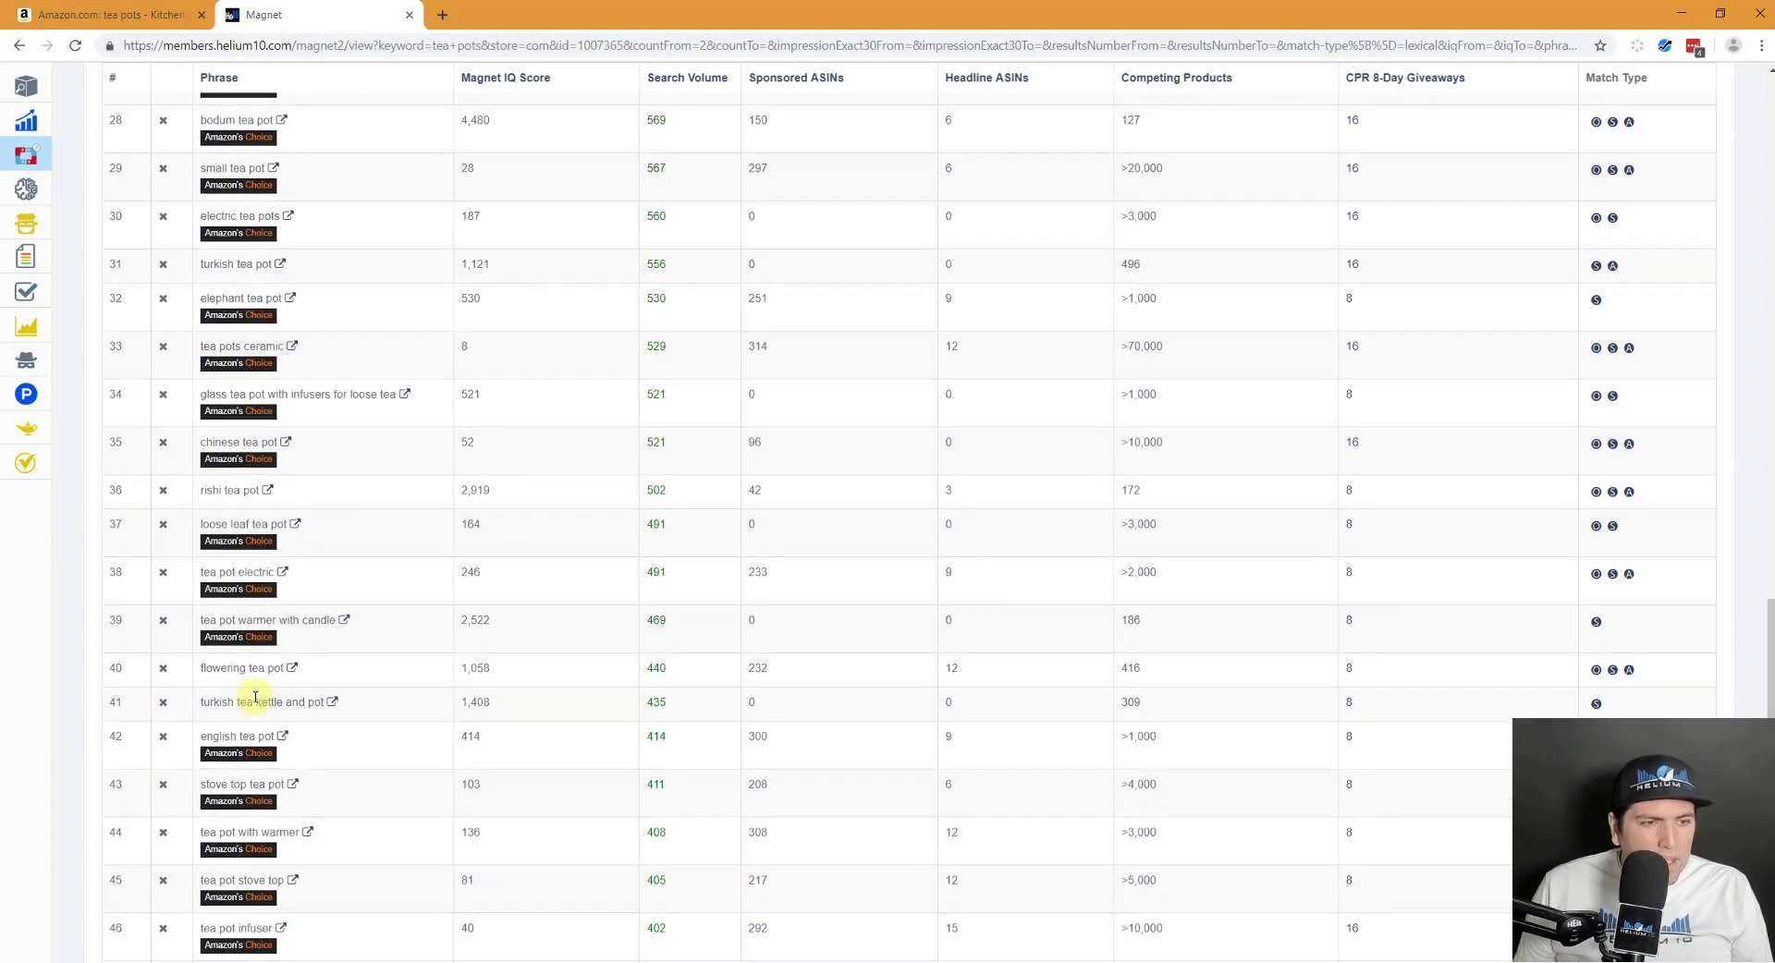
pyautogui.moveTo(200, 701); pyautogui.dragTo(328, 703)
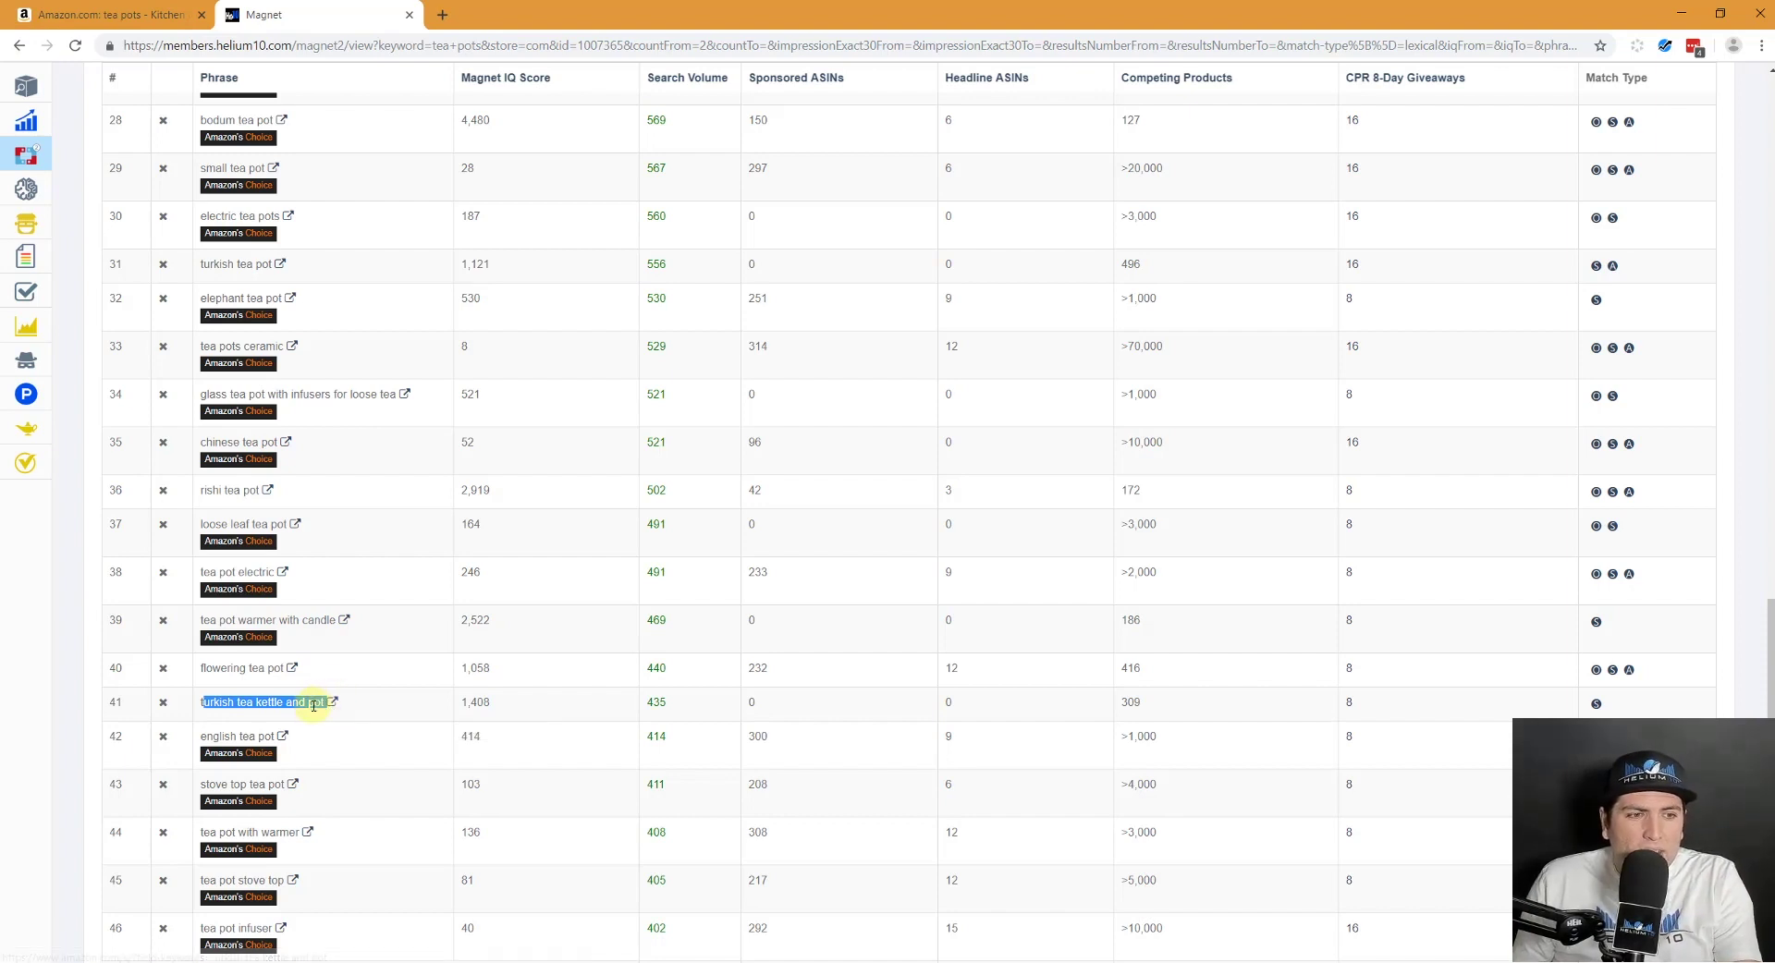
pyautogui.doubleClick(315, 705)
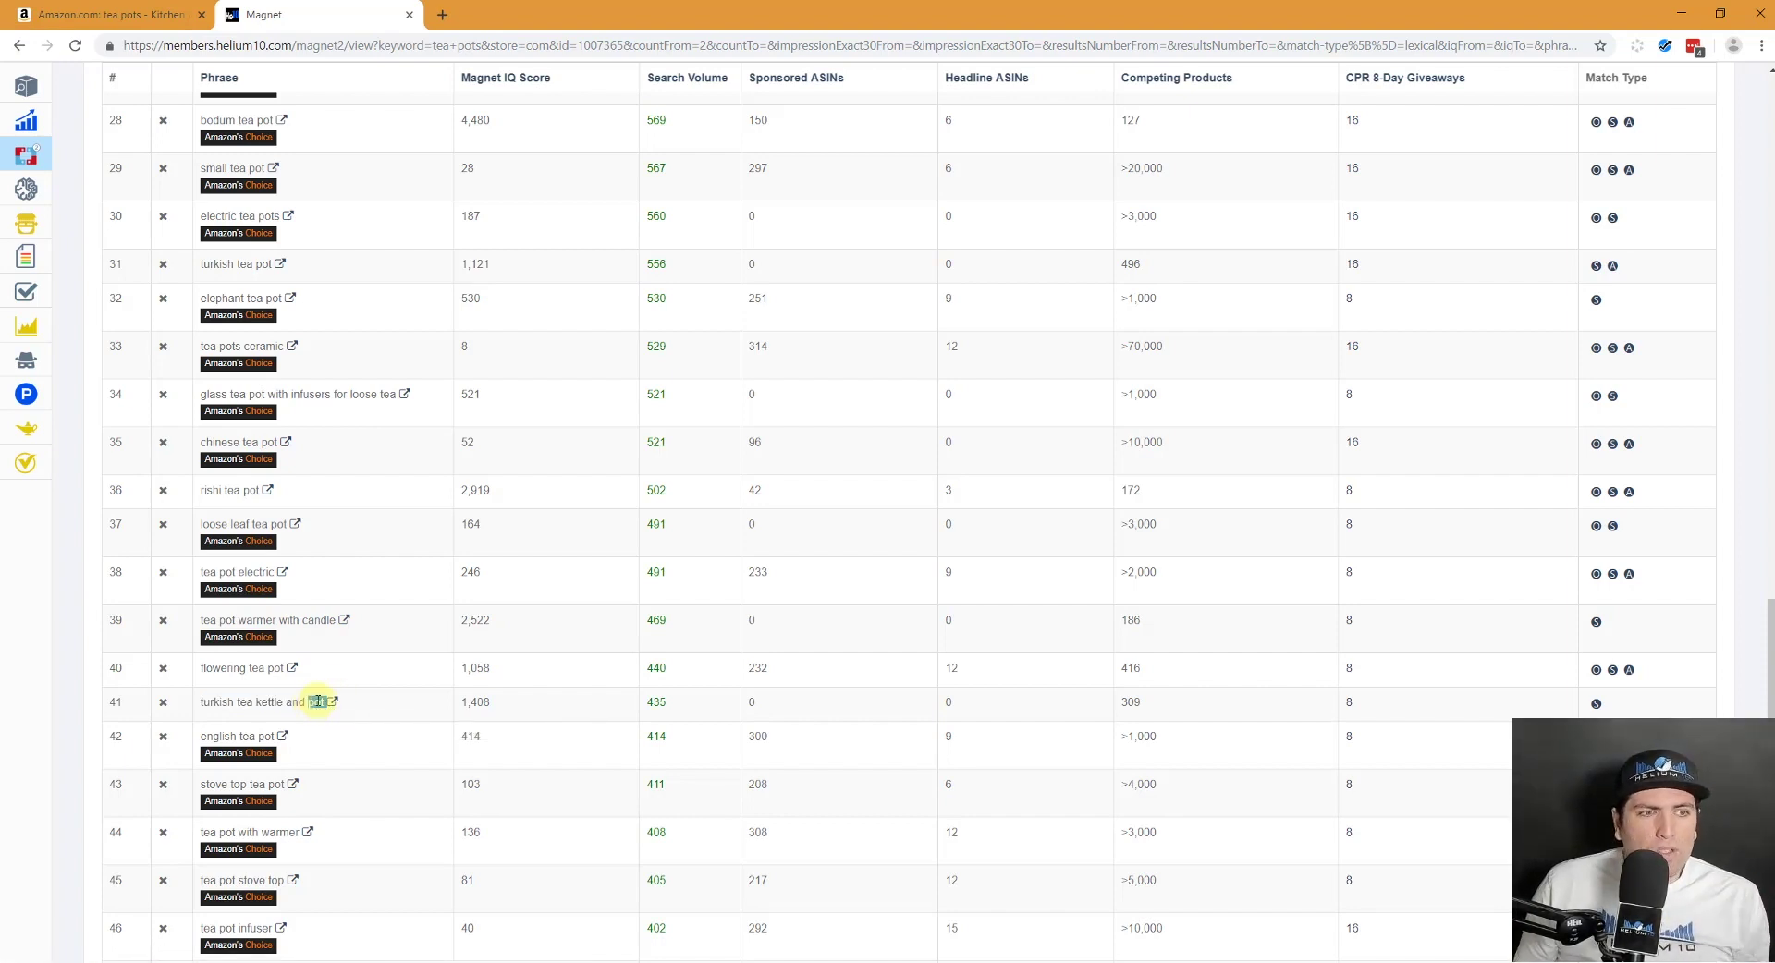
pyautogui.scroll(8, 317, 701)
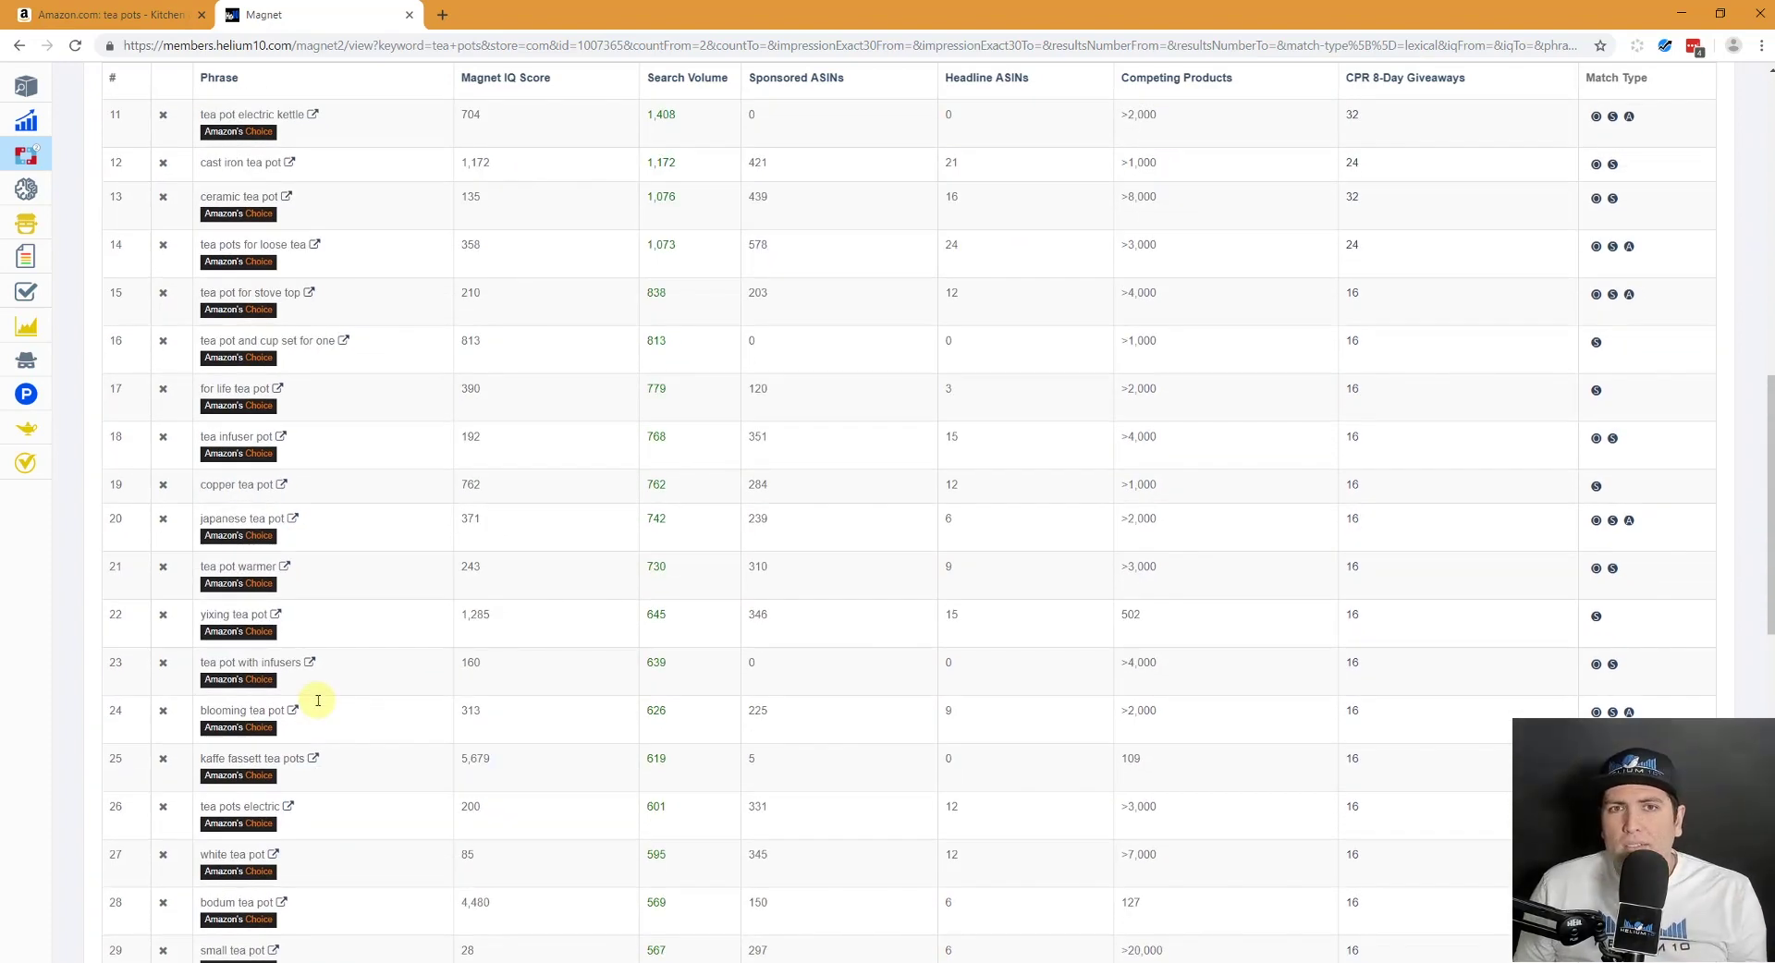
pyautogui.scroll(8, 317, 702)
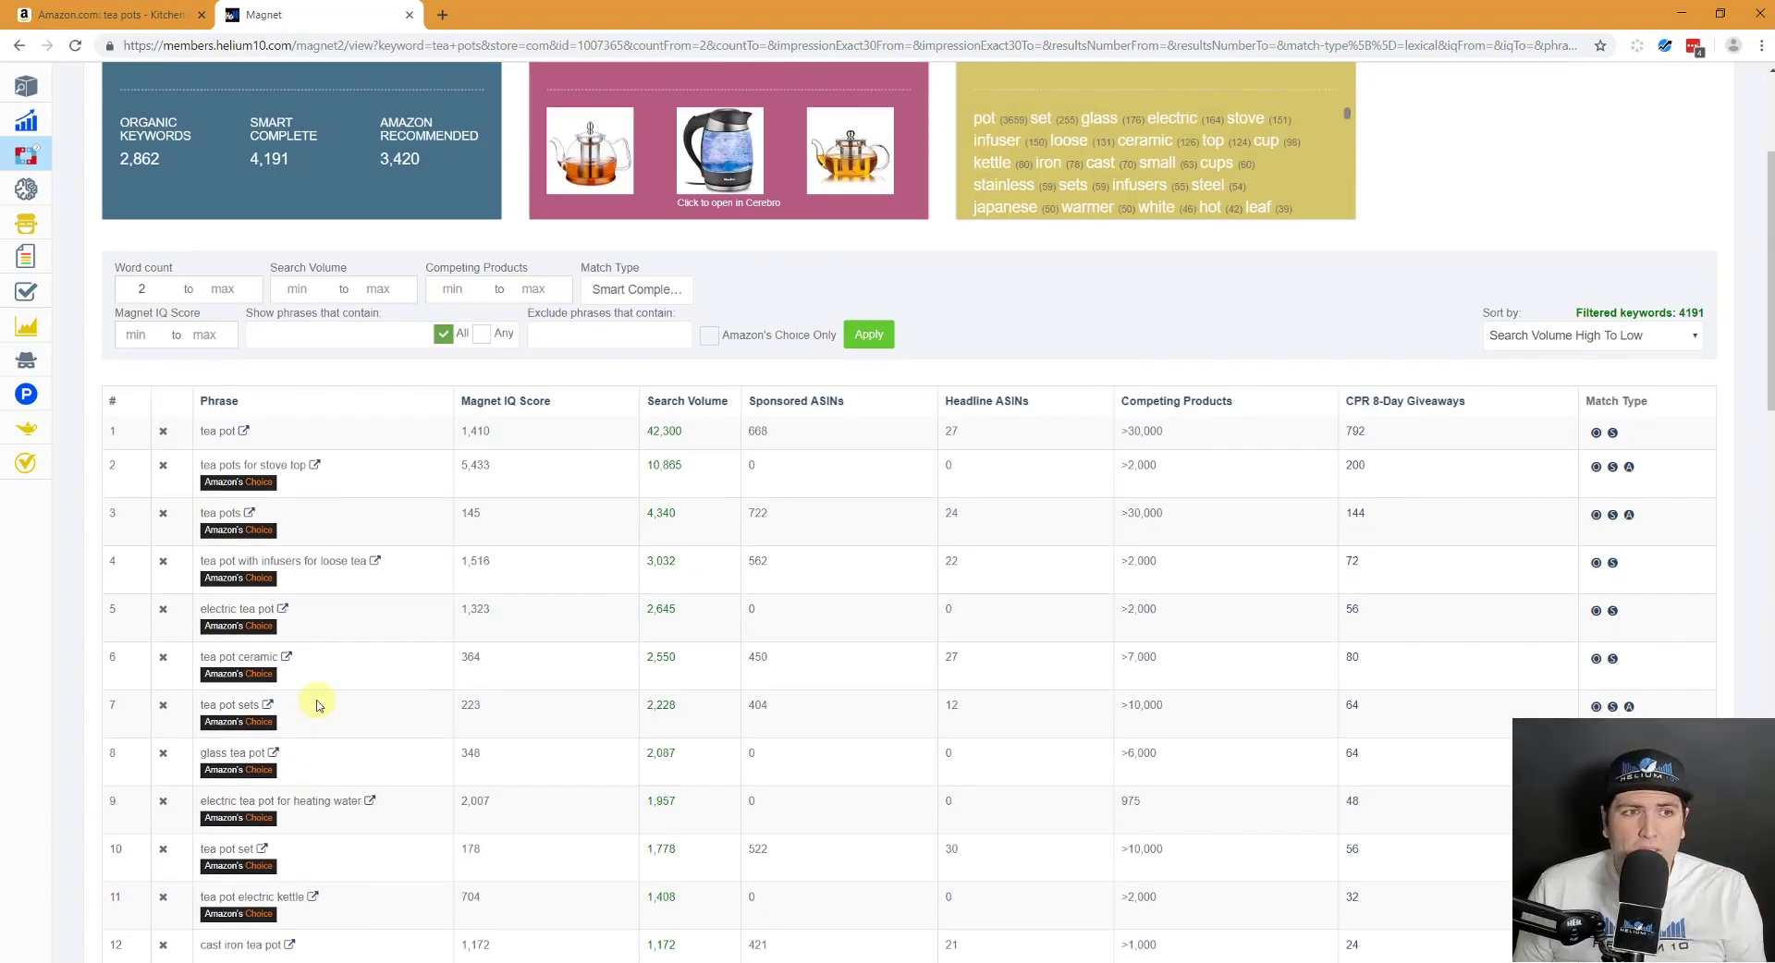
pyautogui.scroll(3, 317, 704)
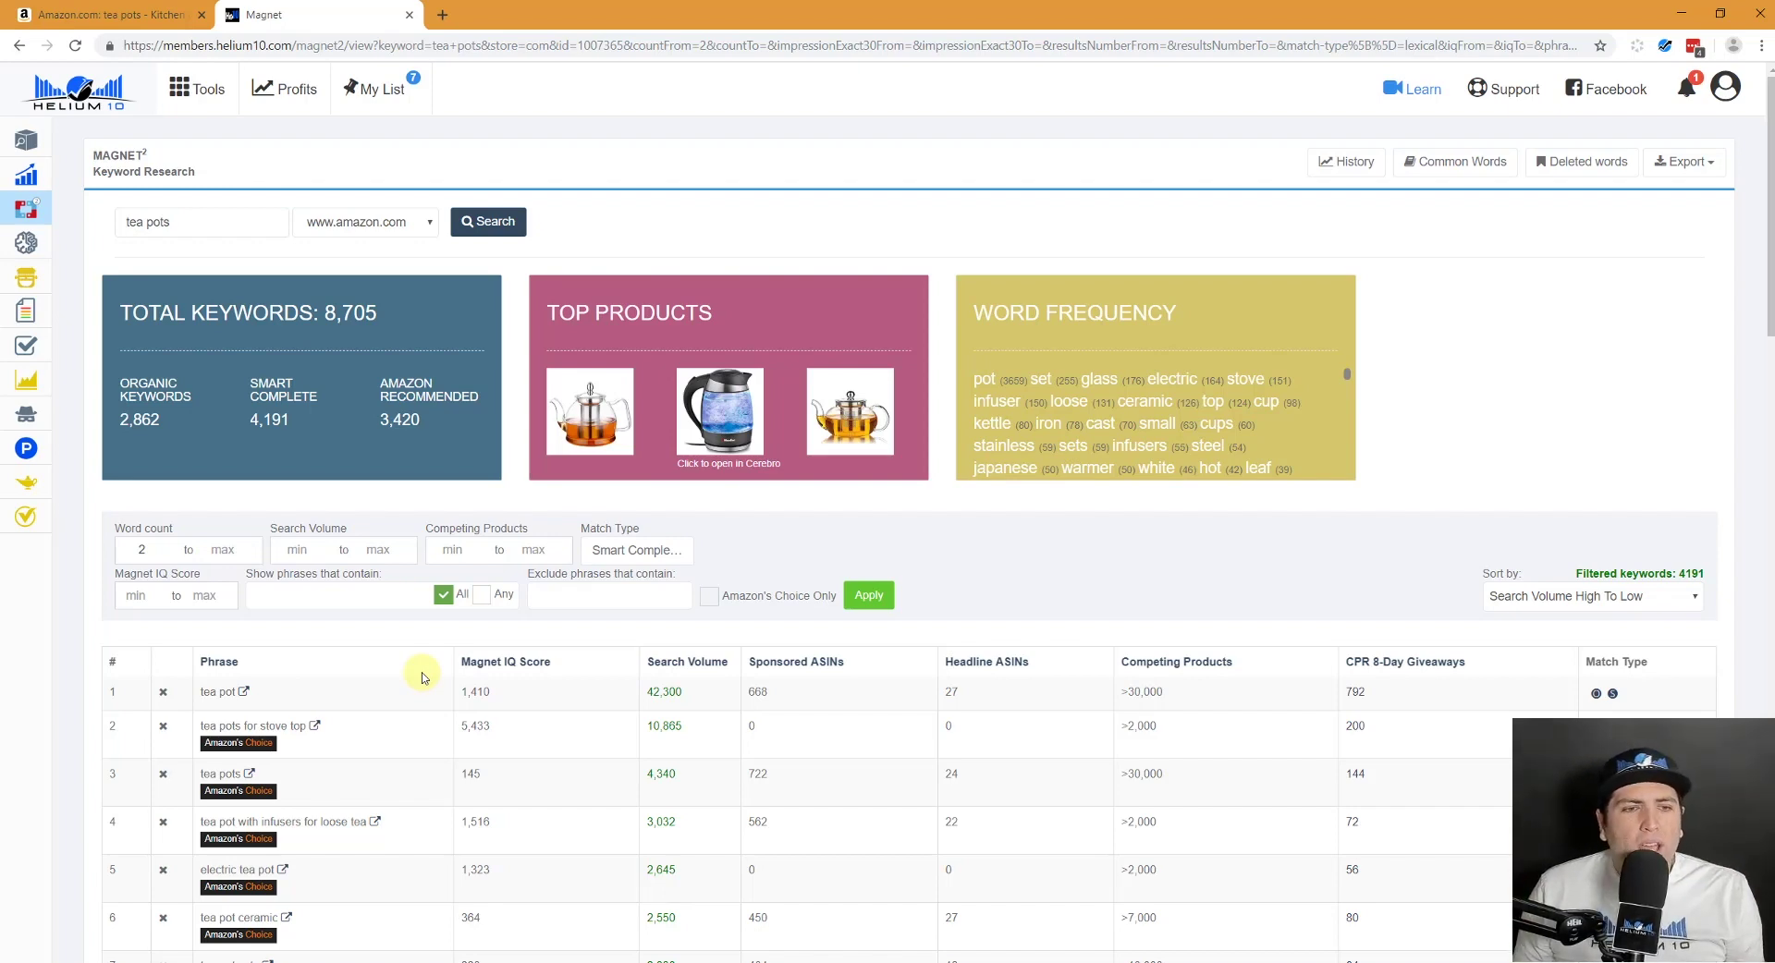
pyautogui.scroll(-15, 421, 678)
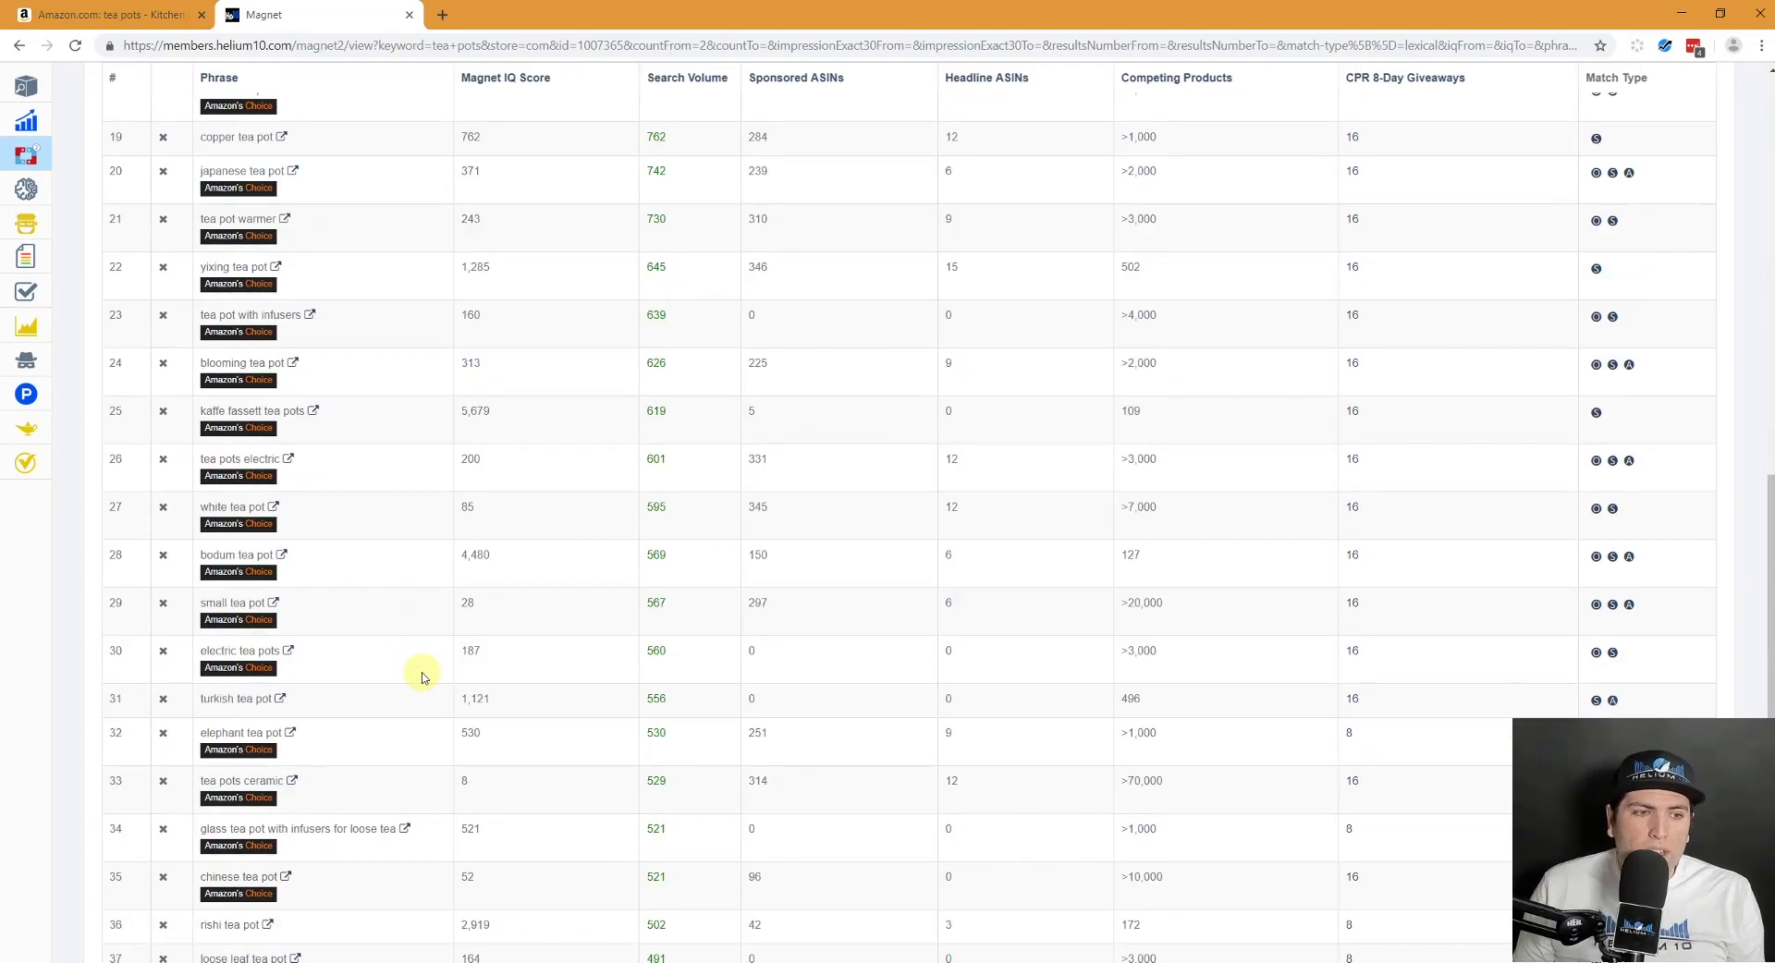
pyautogui.scroll(-5, 421, 677)
# Set the match type filter to Organic, Smart Complete and Amazon Recommended together and apply it.
pyautogui.scroll(20, 422, 678)
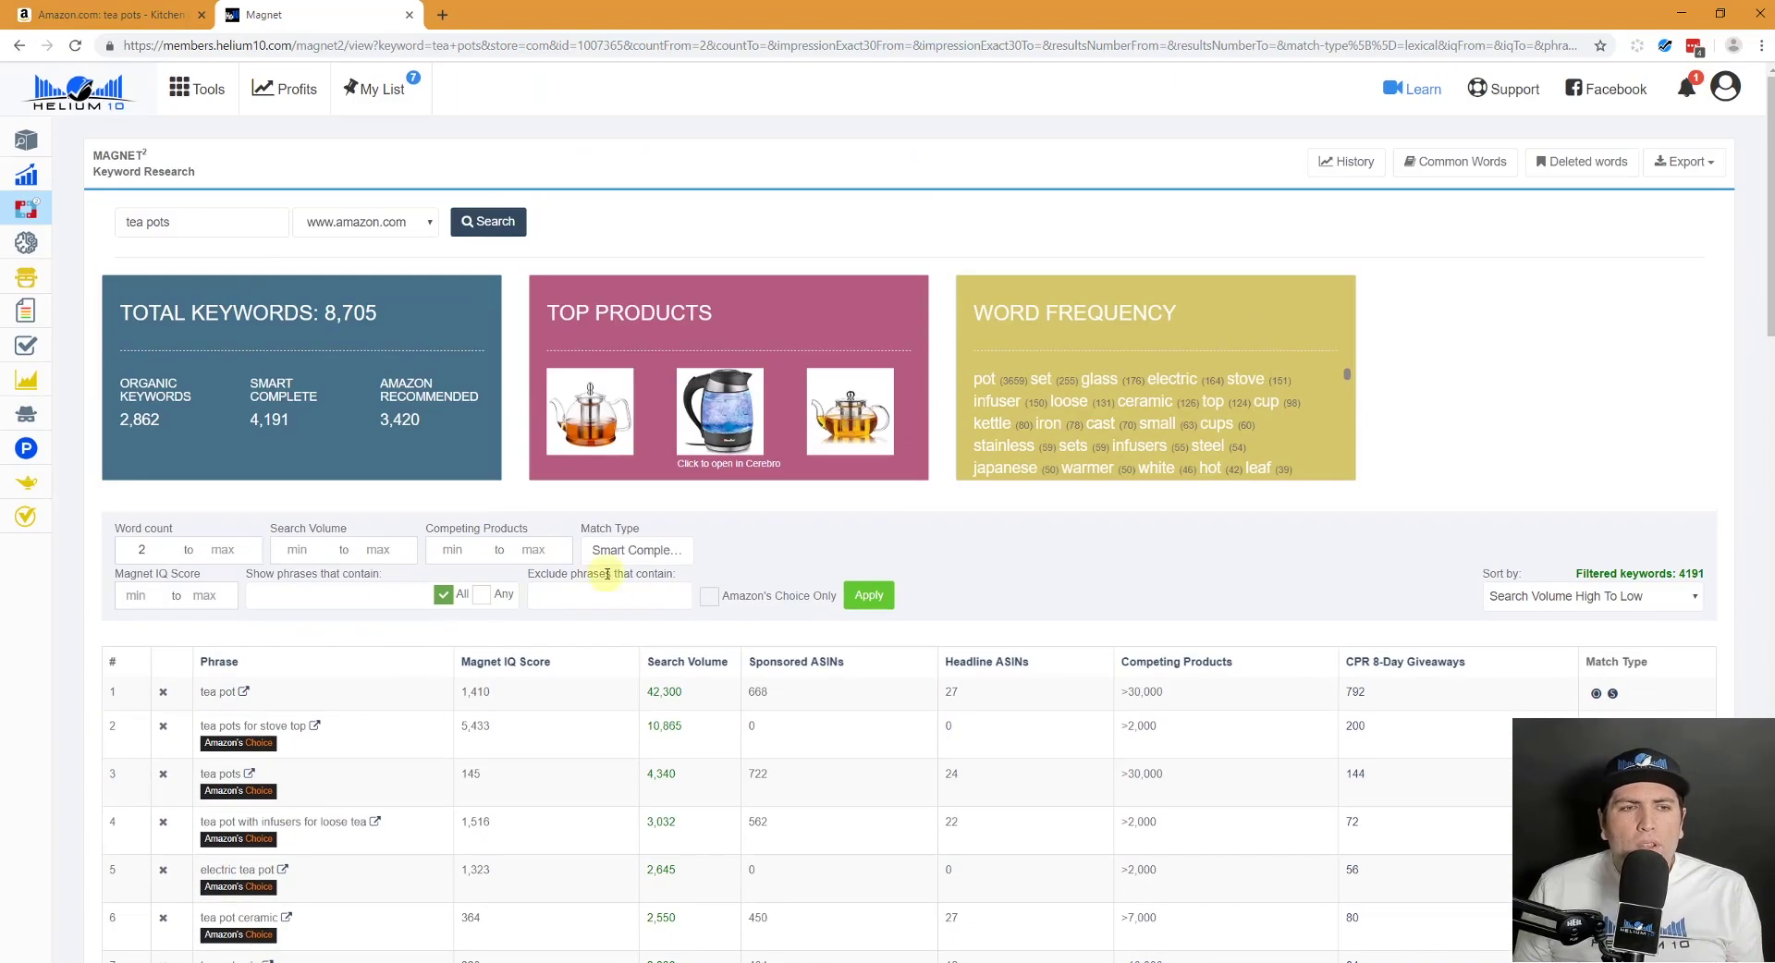
pyautogui.click(638, 550)
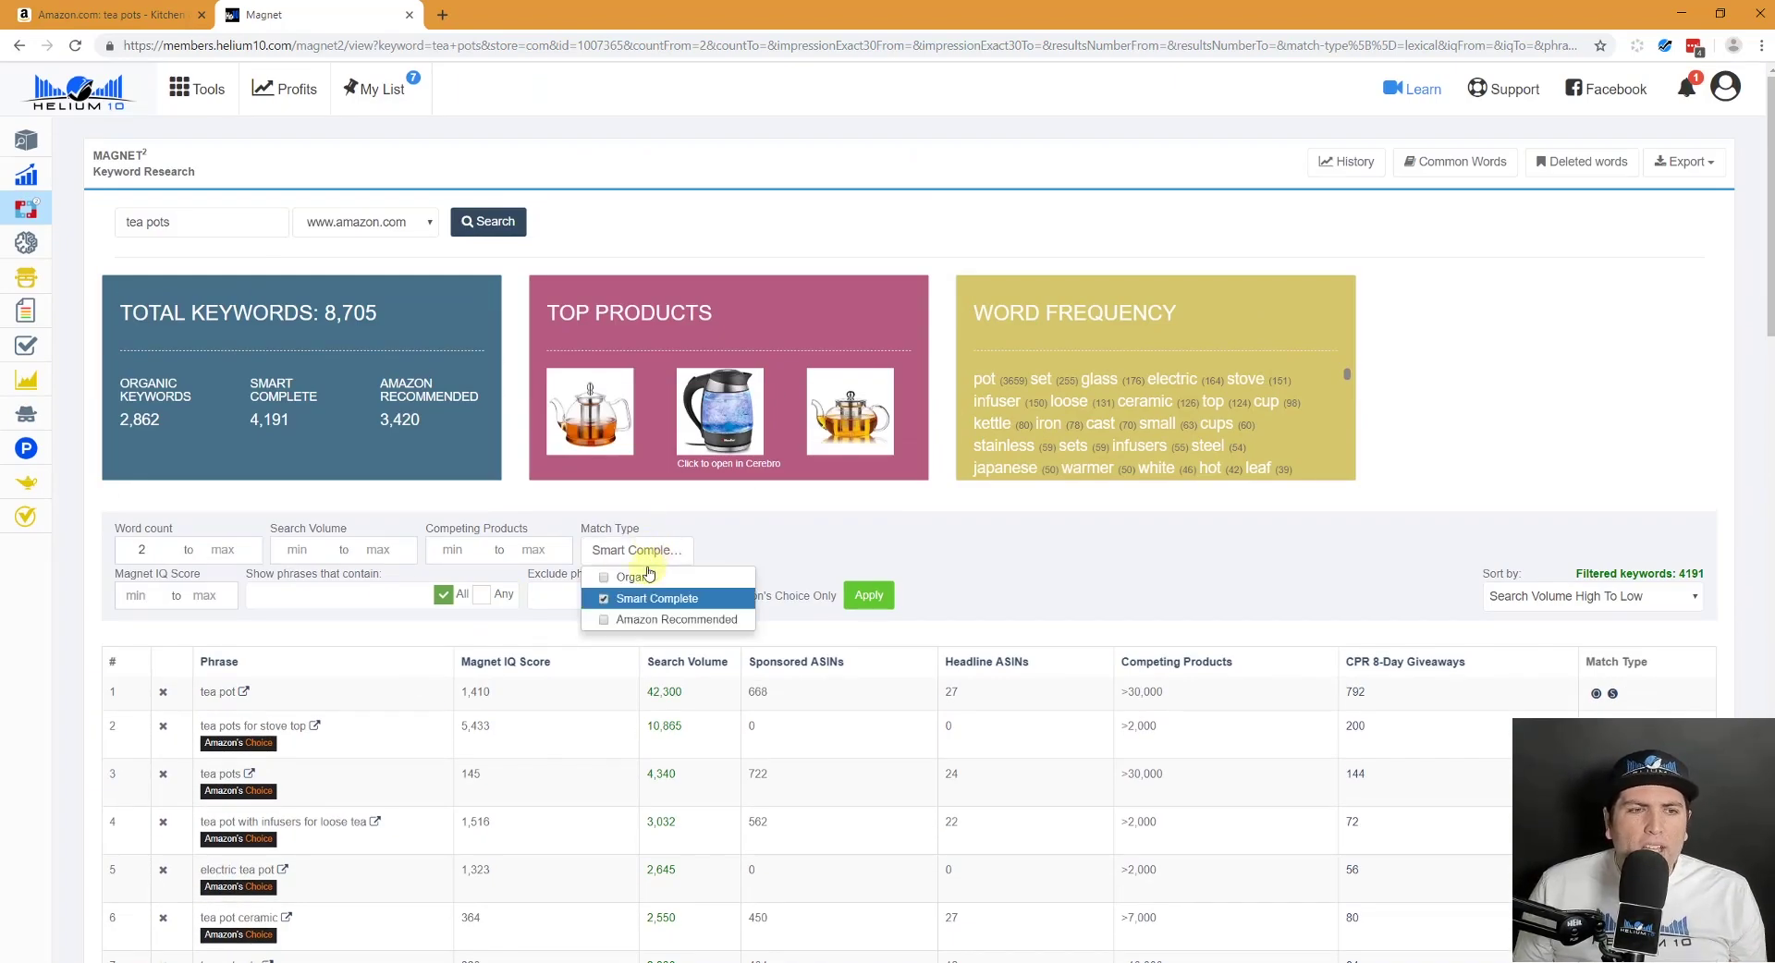
pyautogui.click(628, 577)
pyautogui.click(606, 619)
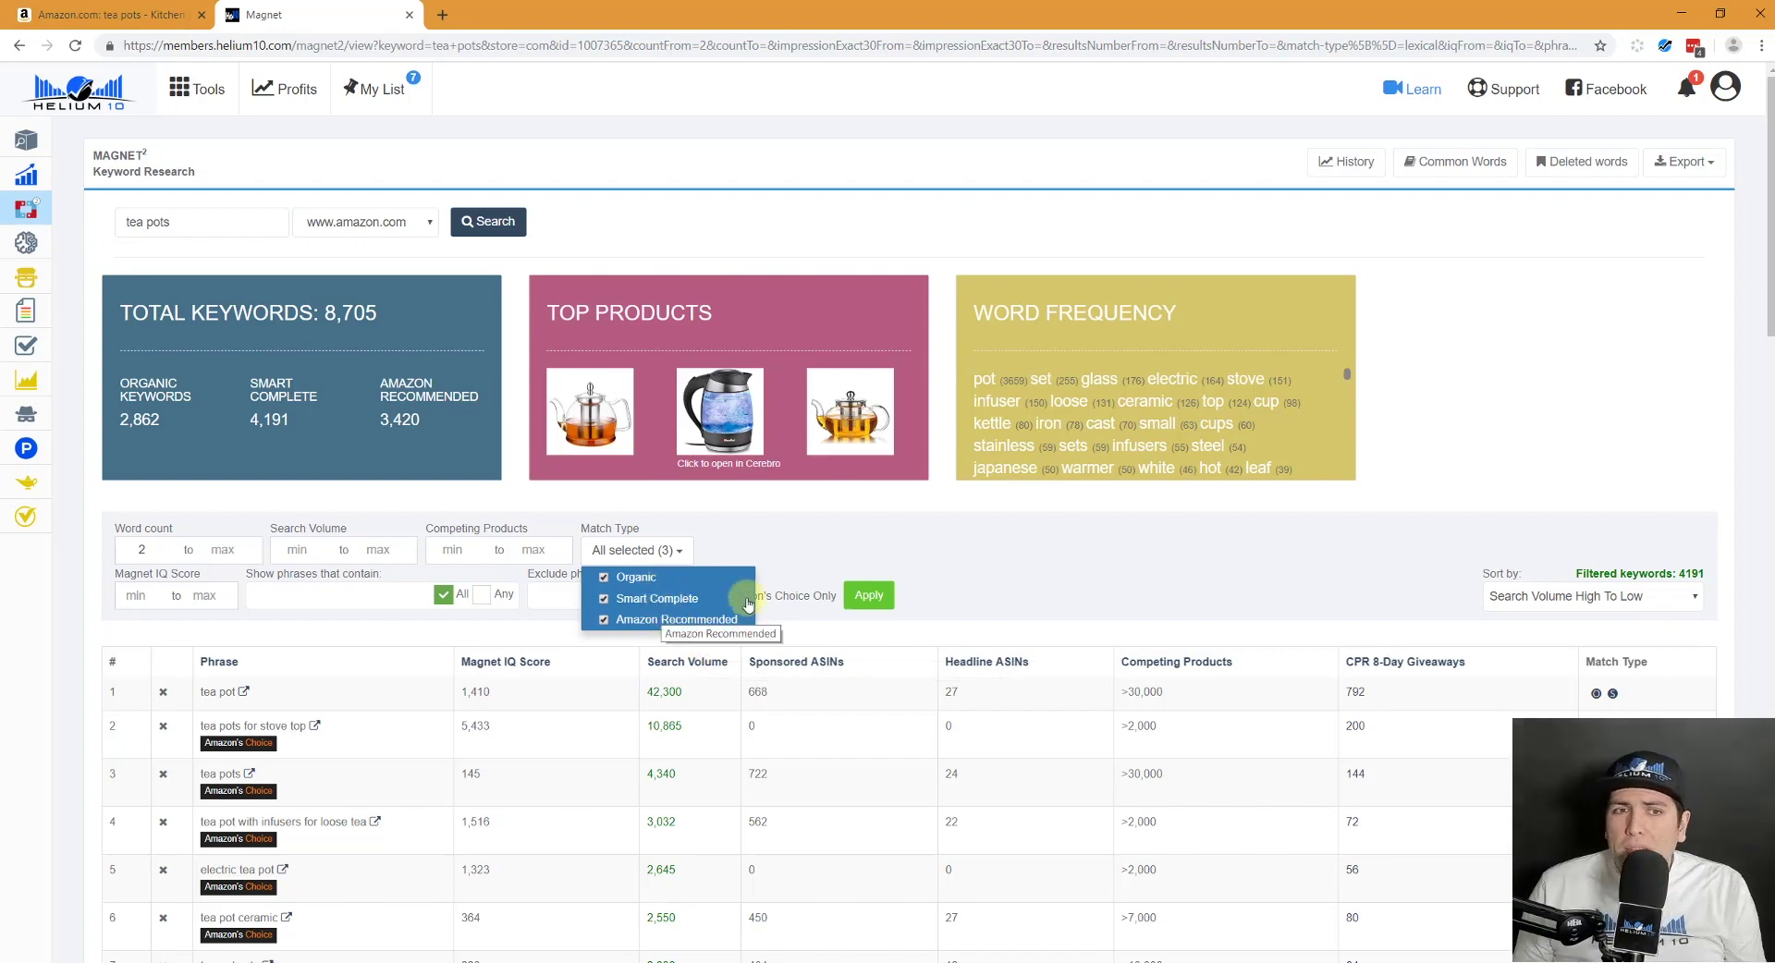
pyautogui.click(878, 603)
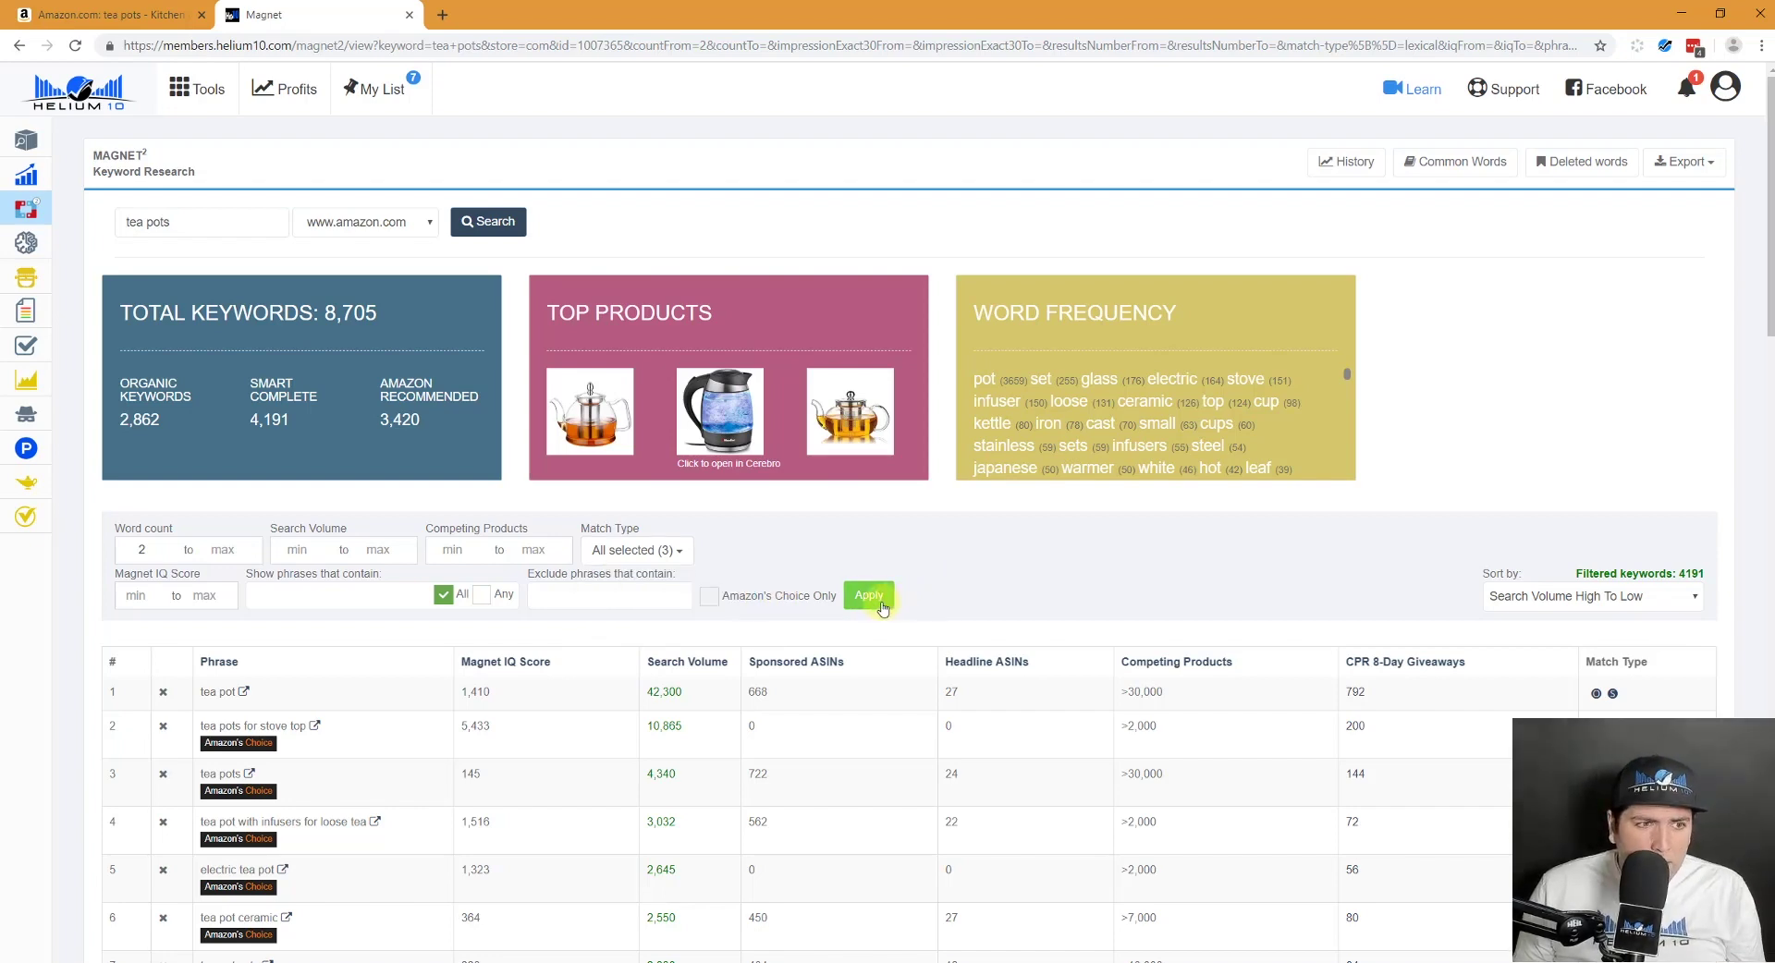
pyautogui.click(883, 605)
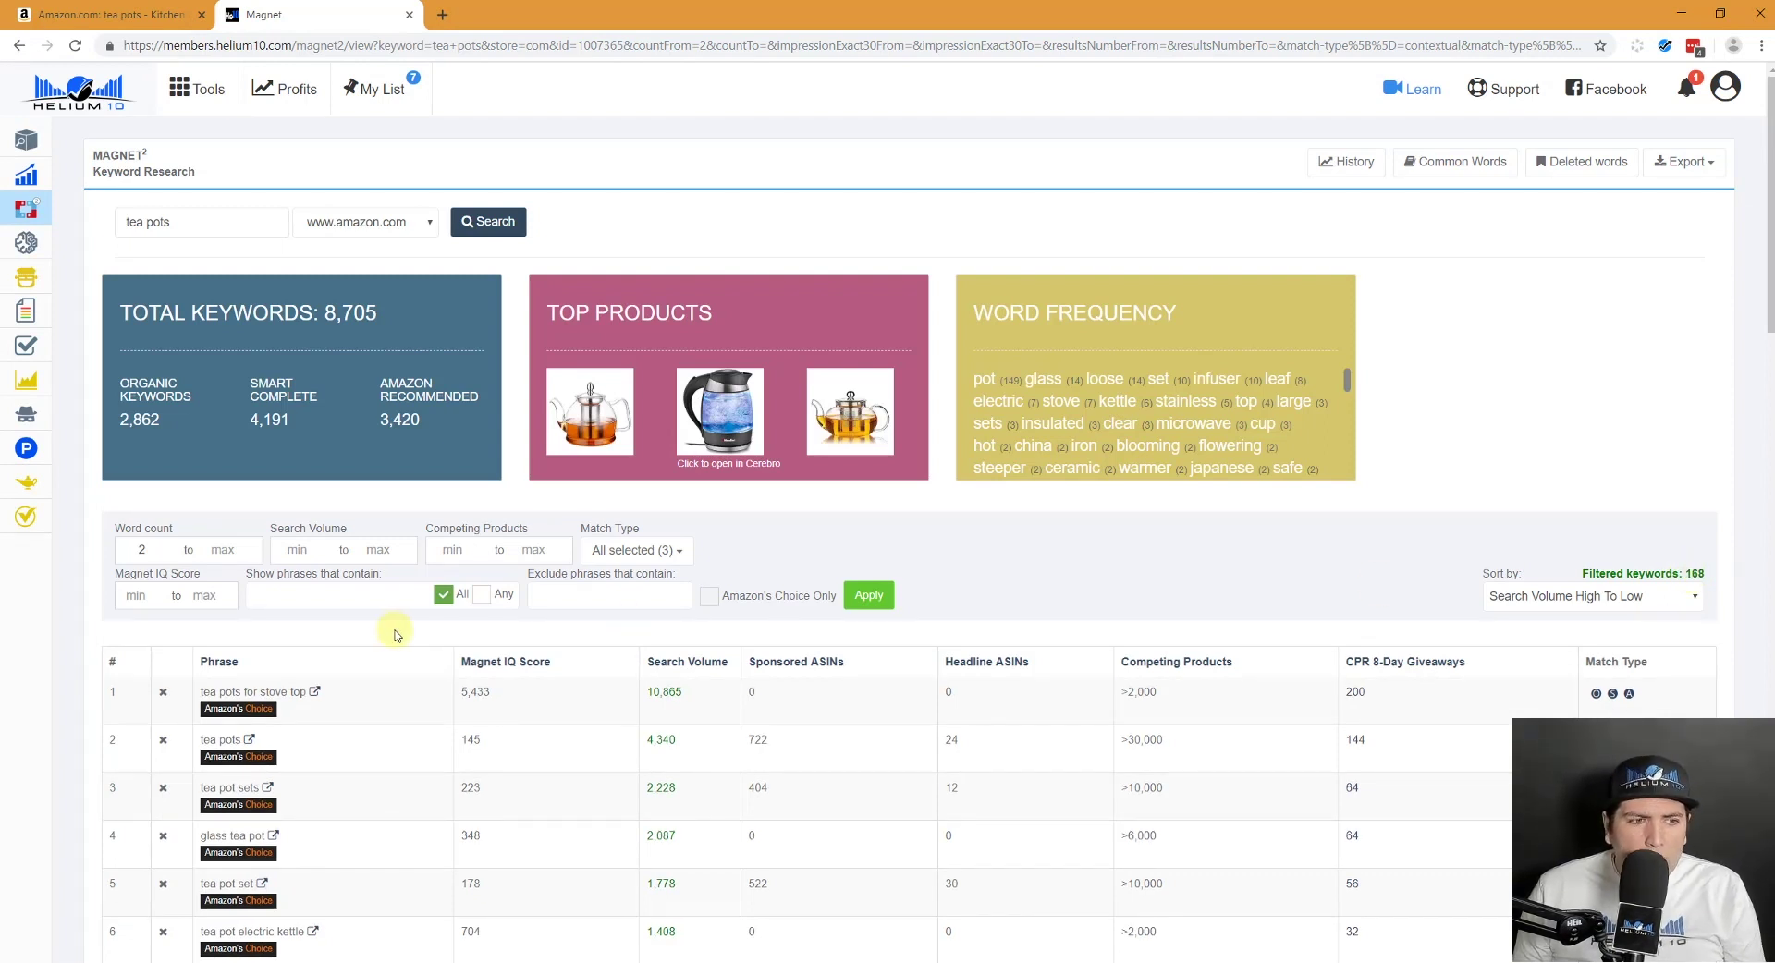
# Examine the top phrases sharing all three match types, including "tea pots for stove top", "tea pot sets" and "tea pot electric kettle".
pyautogui.moveTo(199, 691); pyautogui.dragTo(296, 692)
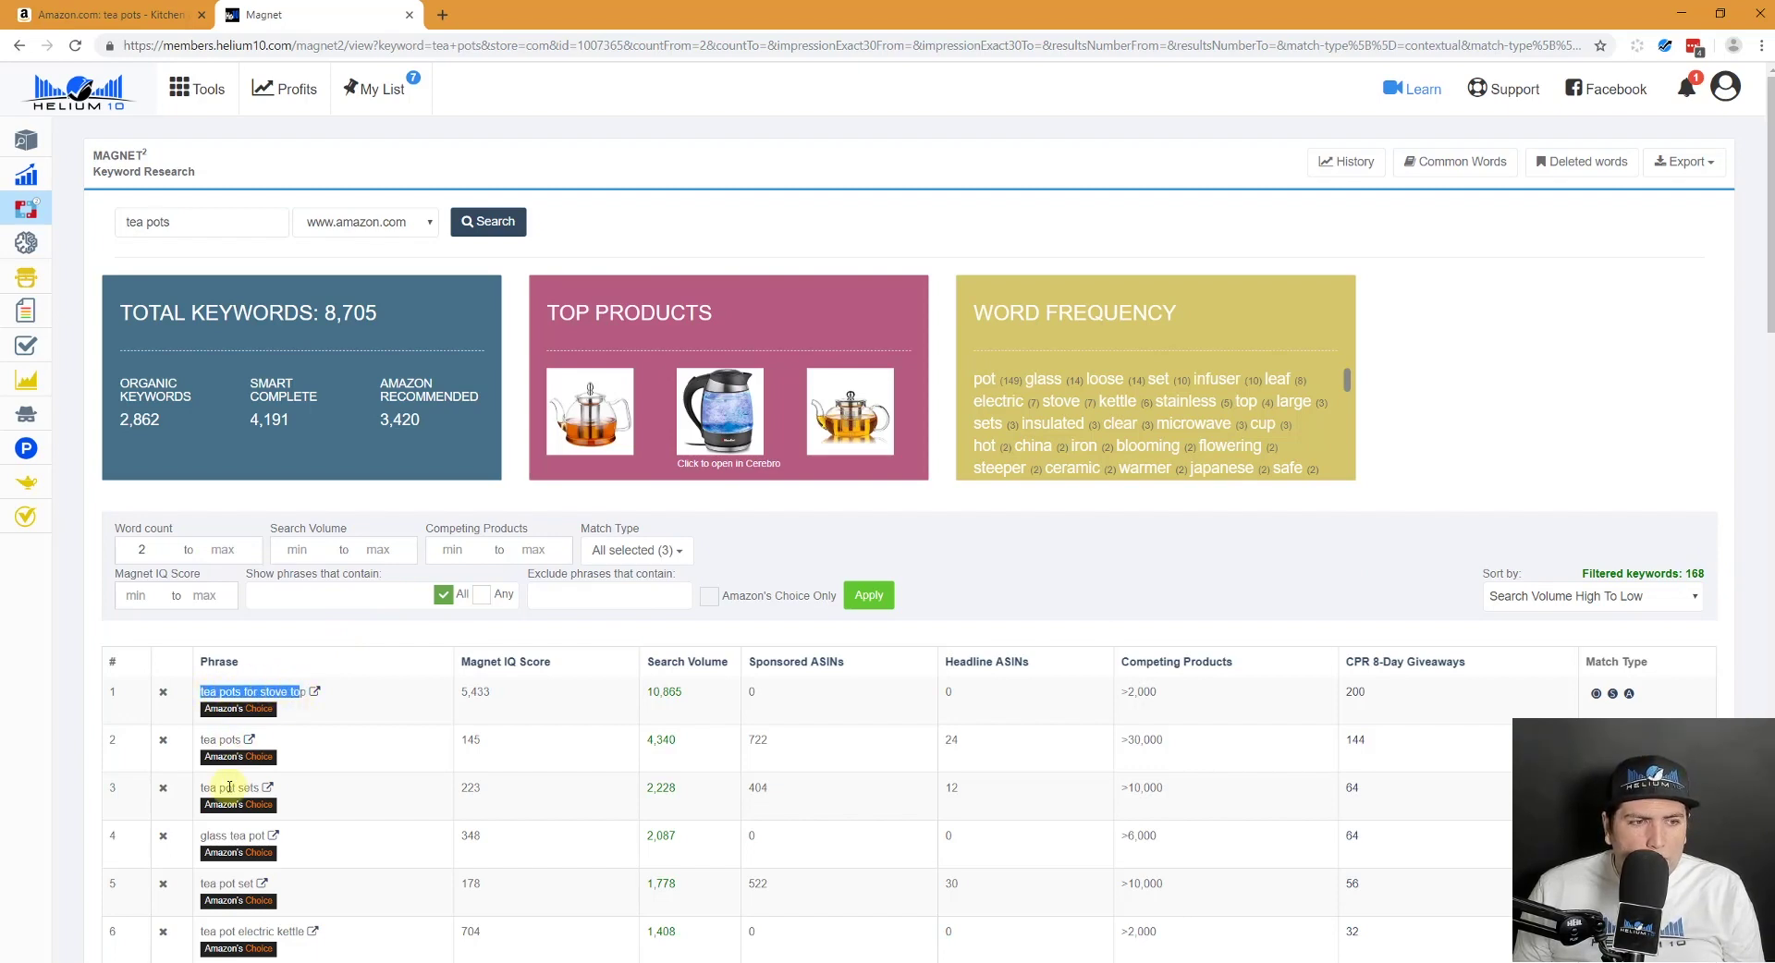
pyautogui.moveTo(210, 787); pyautogui.dragTo(248, 836)
pyautogui.moveTo(207, 932); pyautogui.dragTo(307, 934)
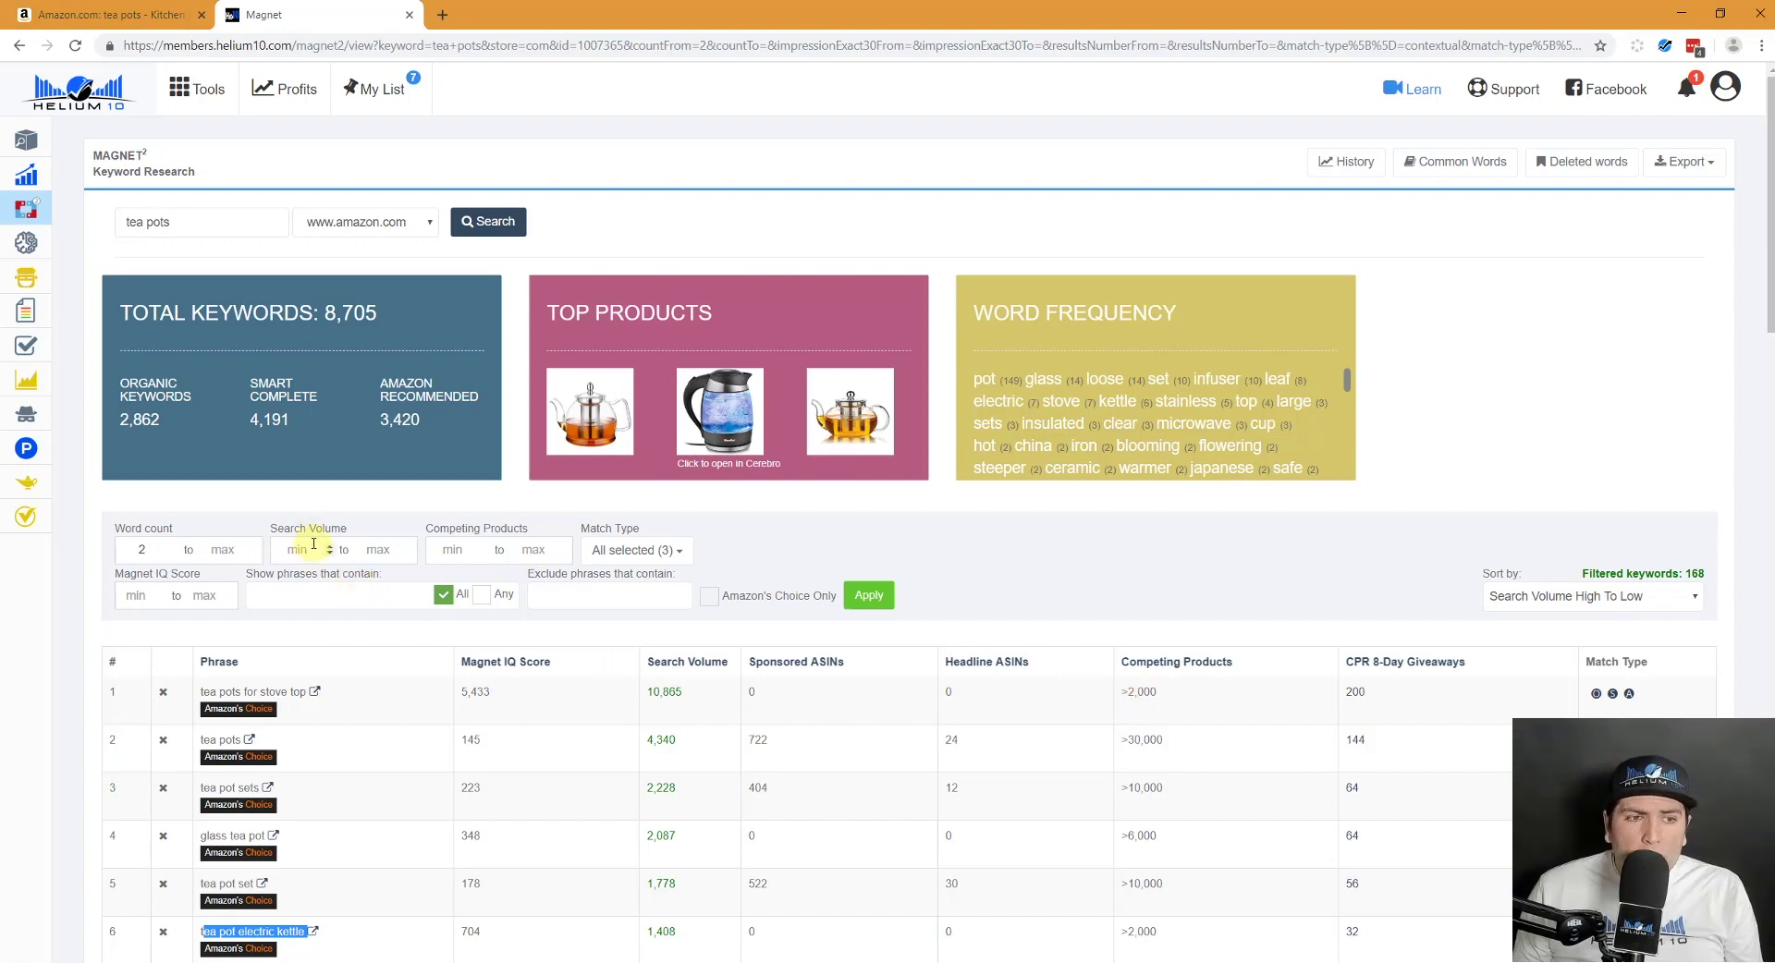
pyautogui.click(597, 597)
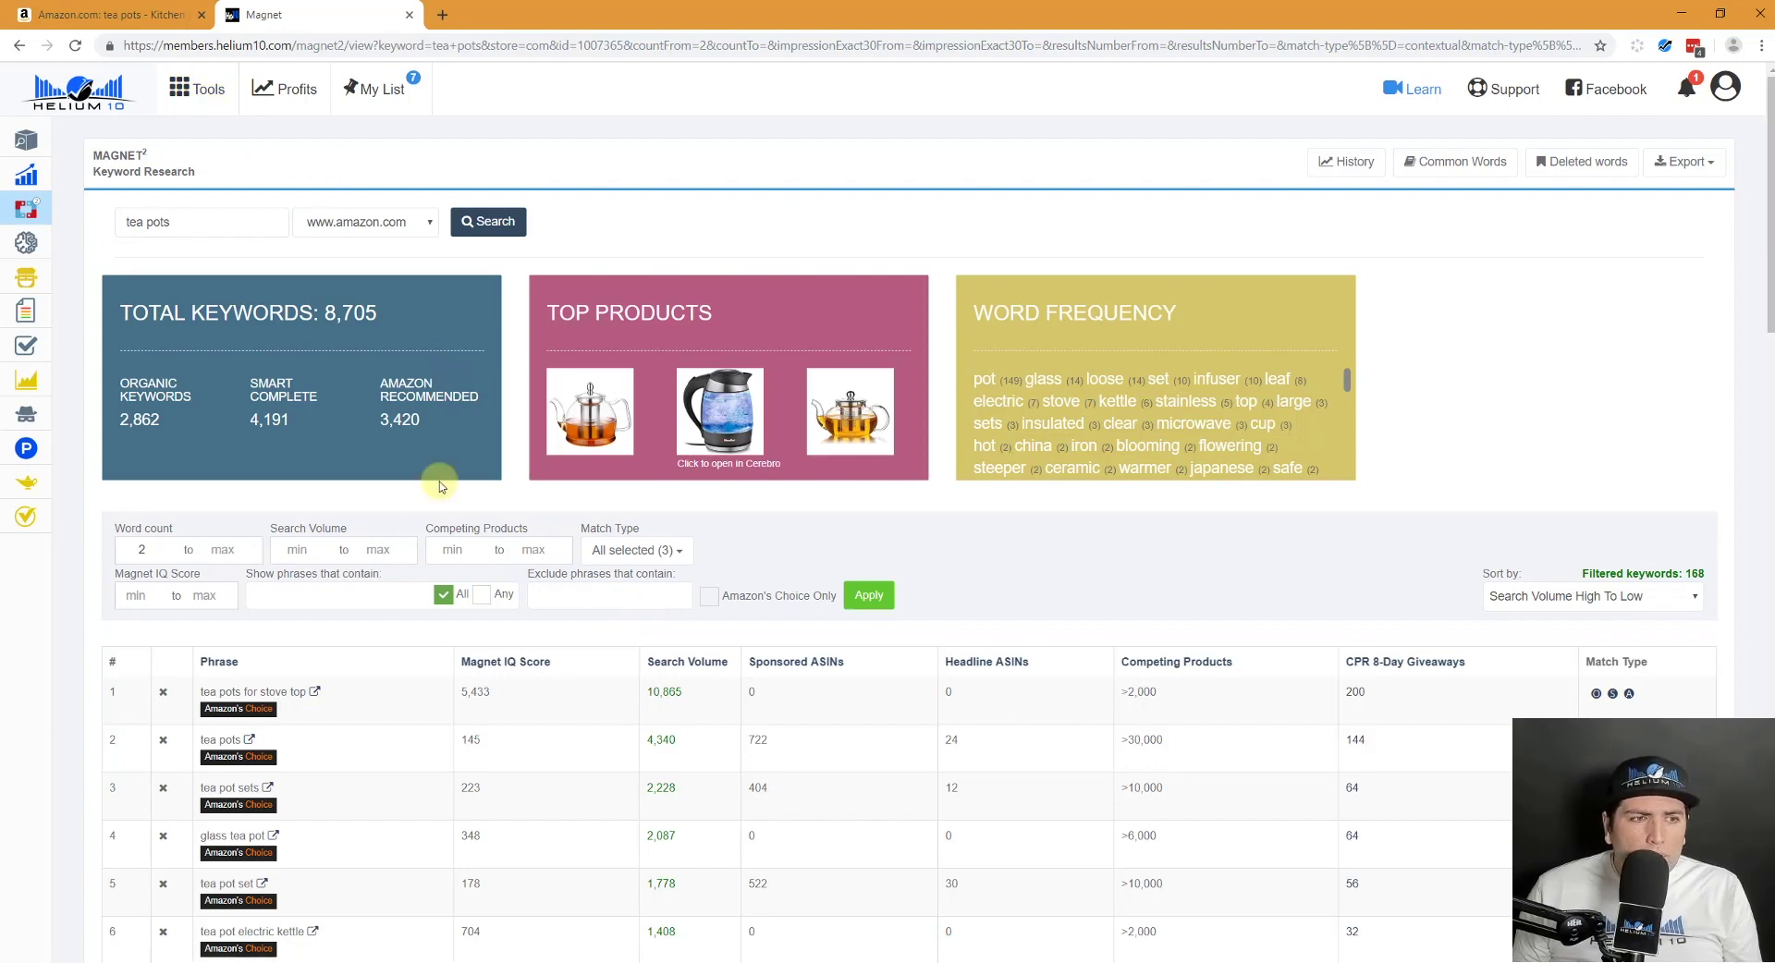
# Clear Organic, Smart Complete and Amazon Recommended from the match type filter and apply it.
pyautogui.click(631, 551)
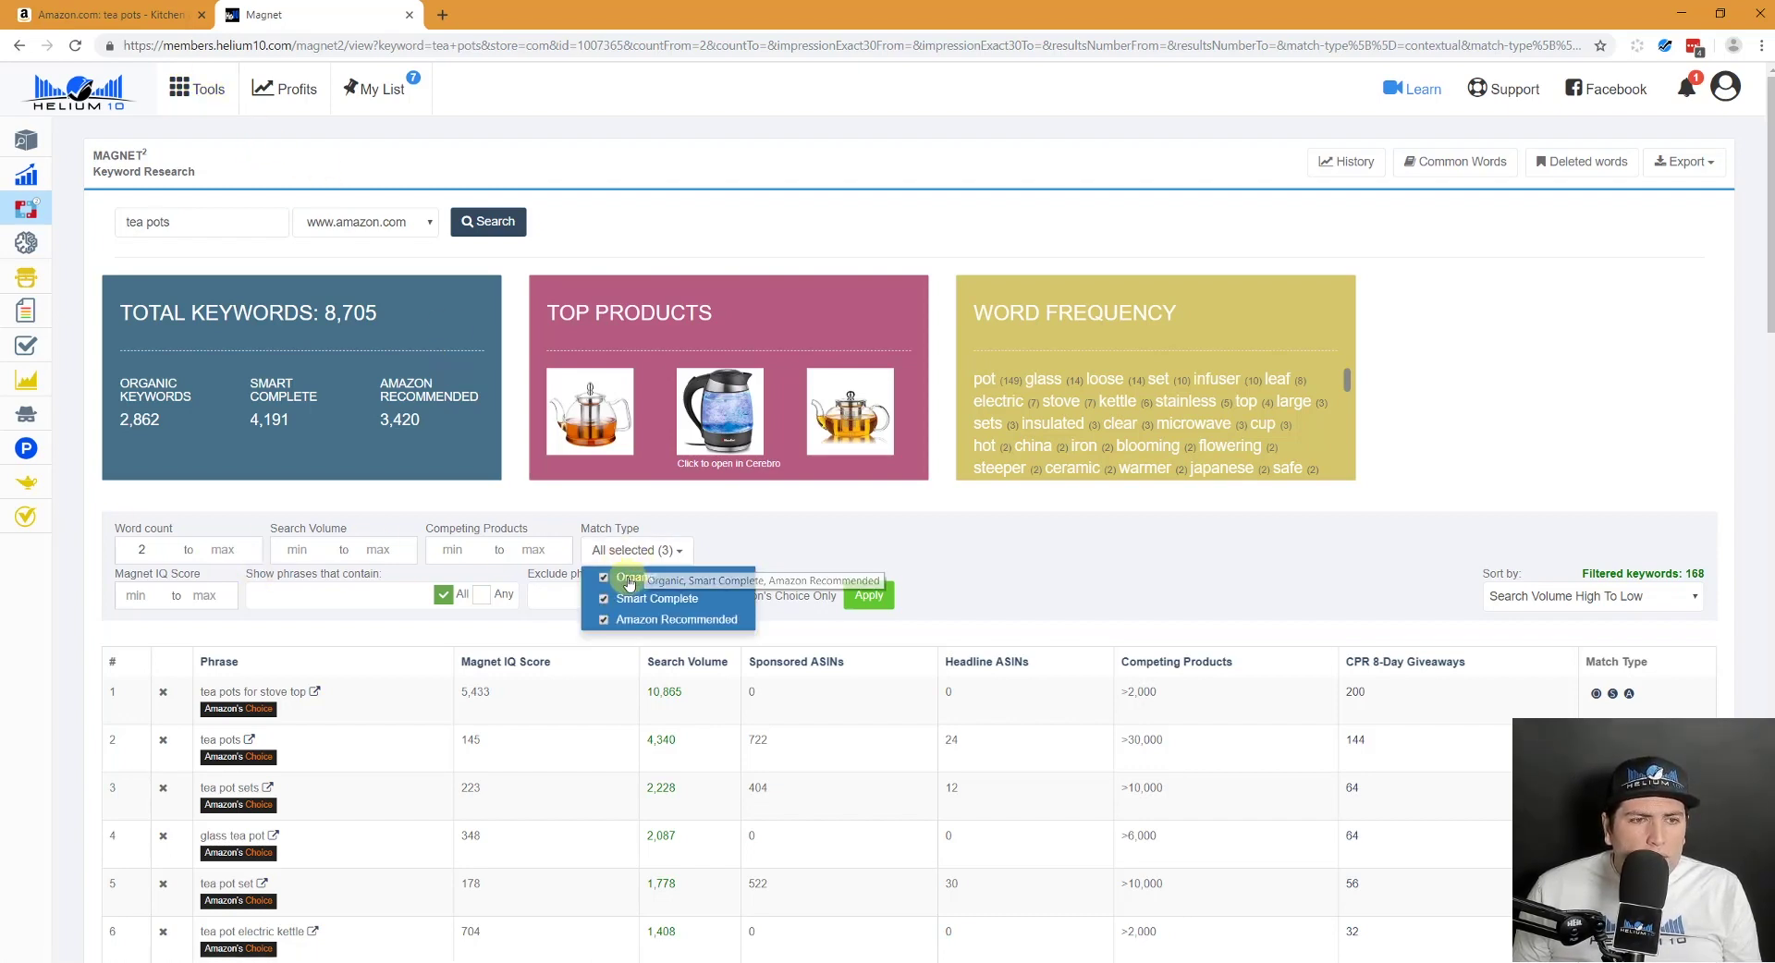
pyautogui.click(625, 578)
pyautogui.click(624, 599)
pyautogui.click(623, 618)
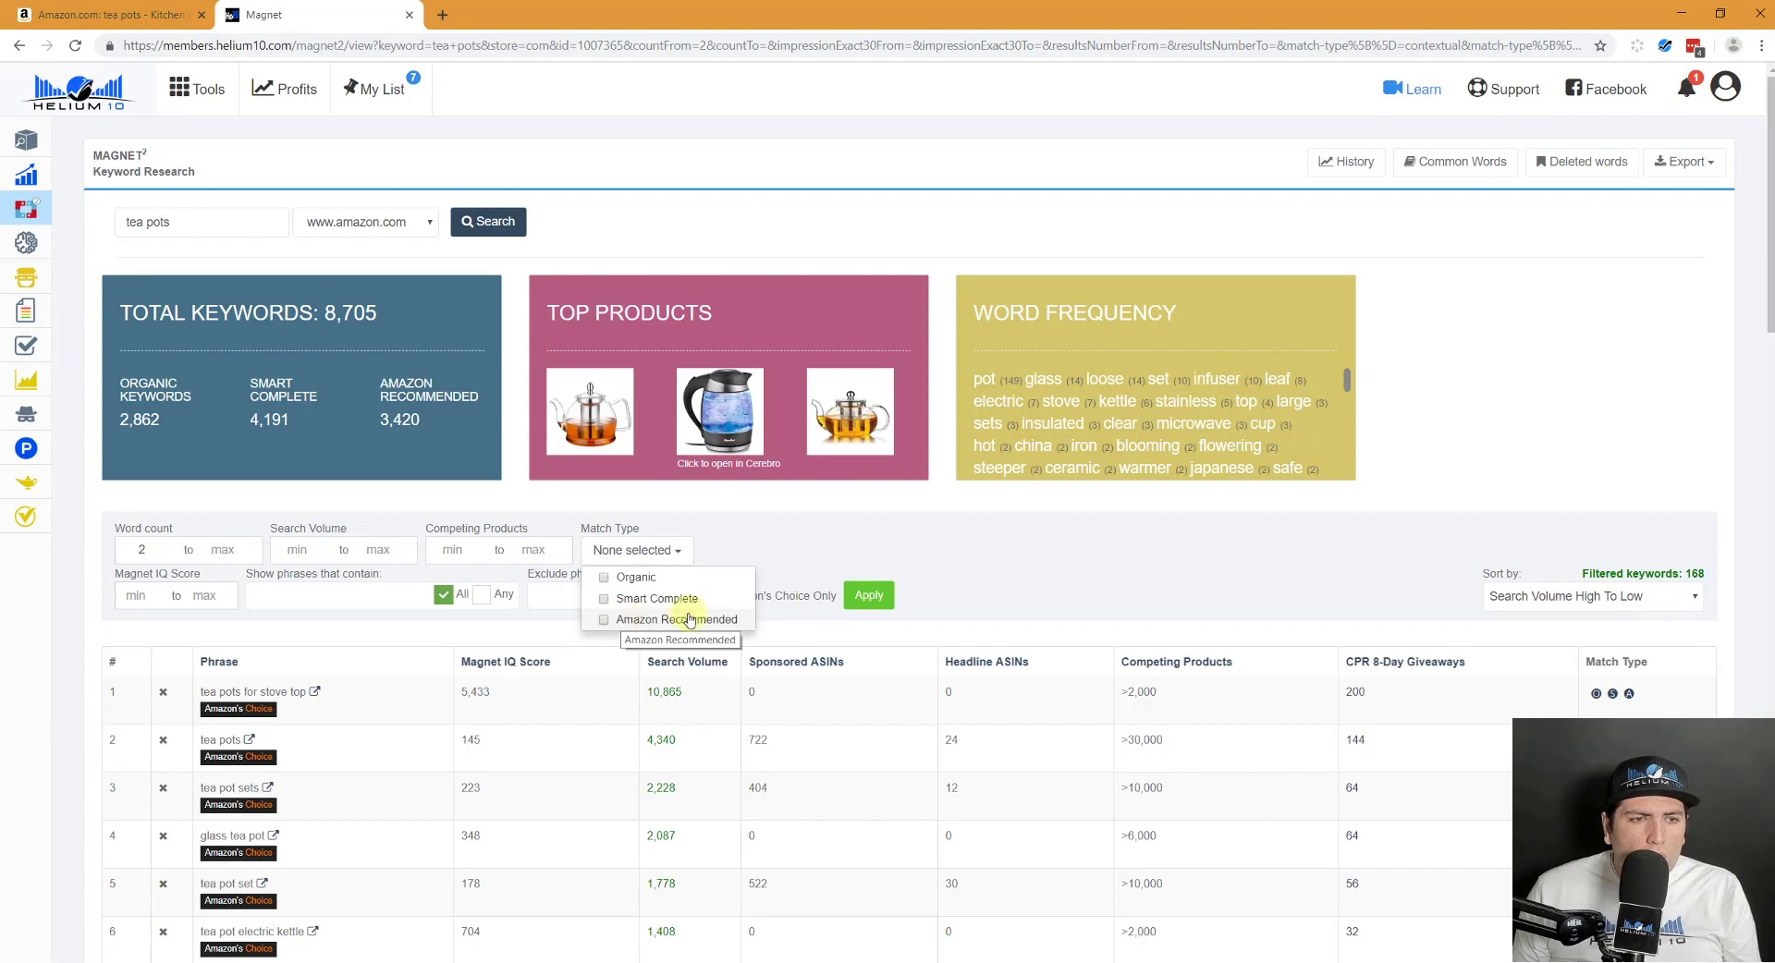
pyautogui.click(869, 596)
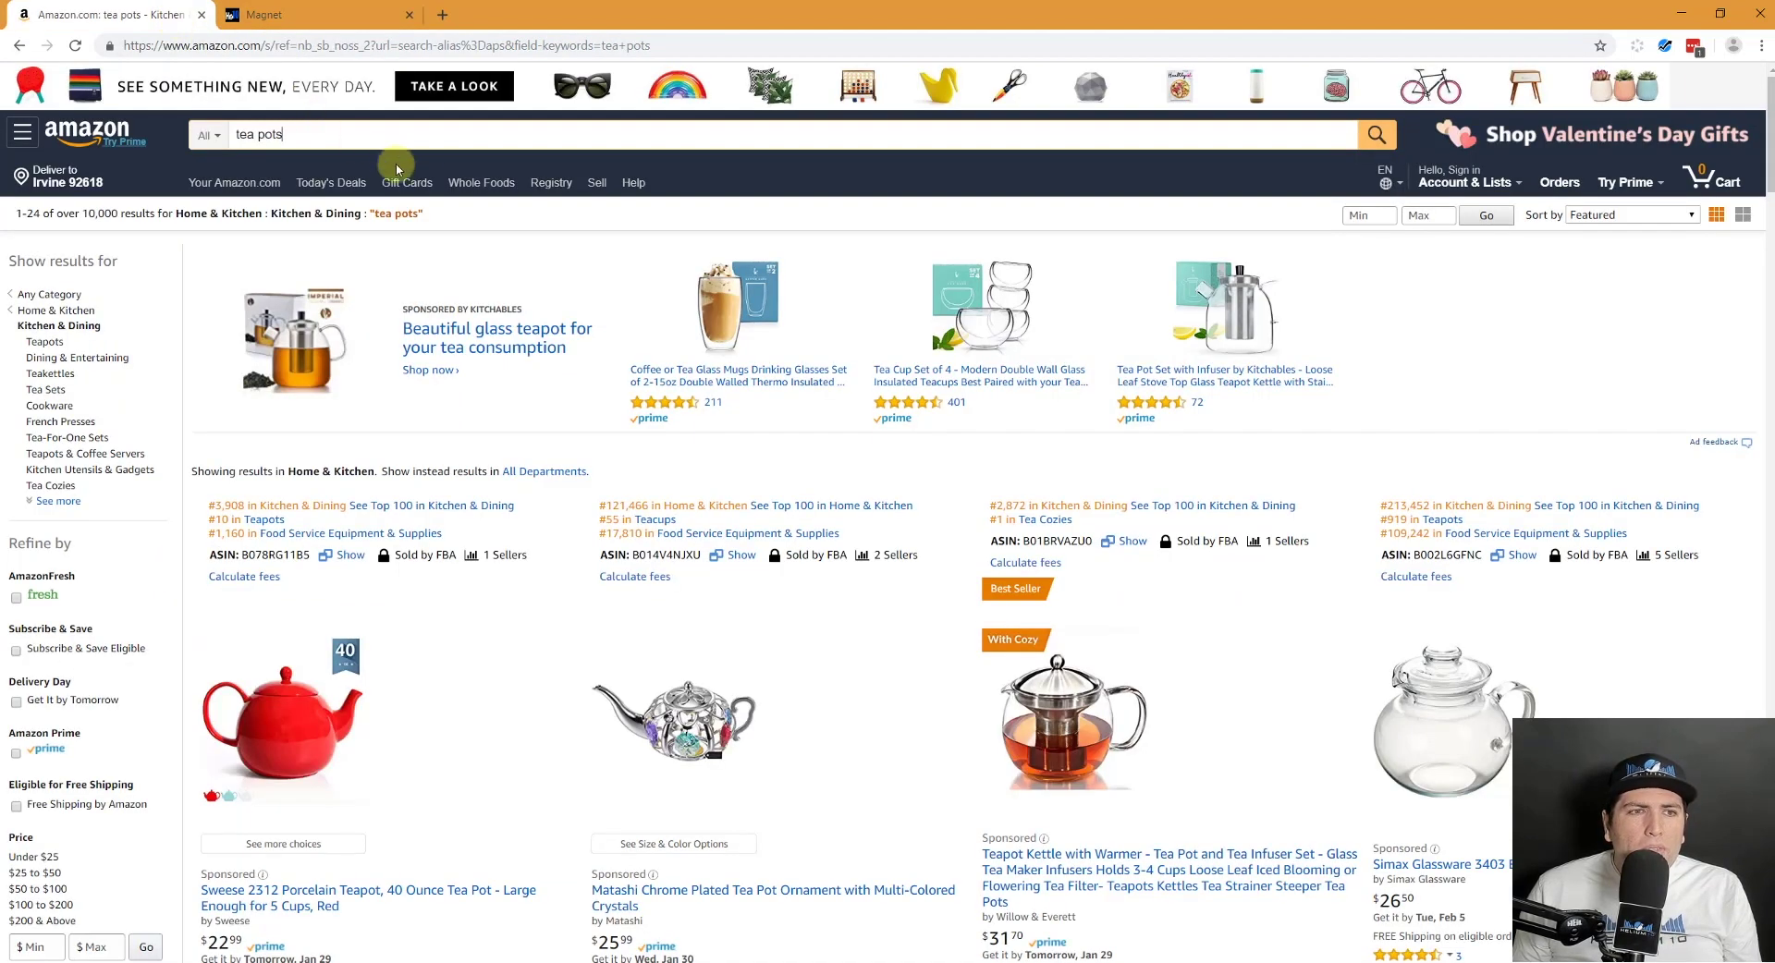
# Switch to the Amazon results page, search the suggested phrase "tea pots for stove top stainless steel" and copy it.
pyautogui.click(148, 14)
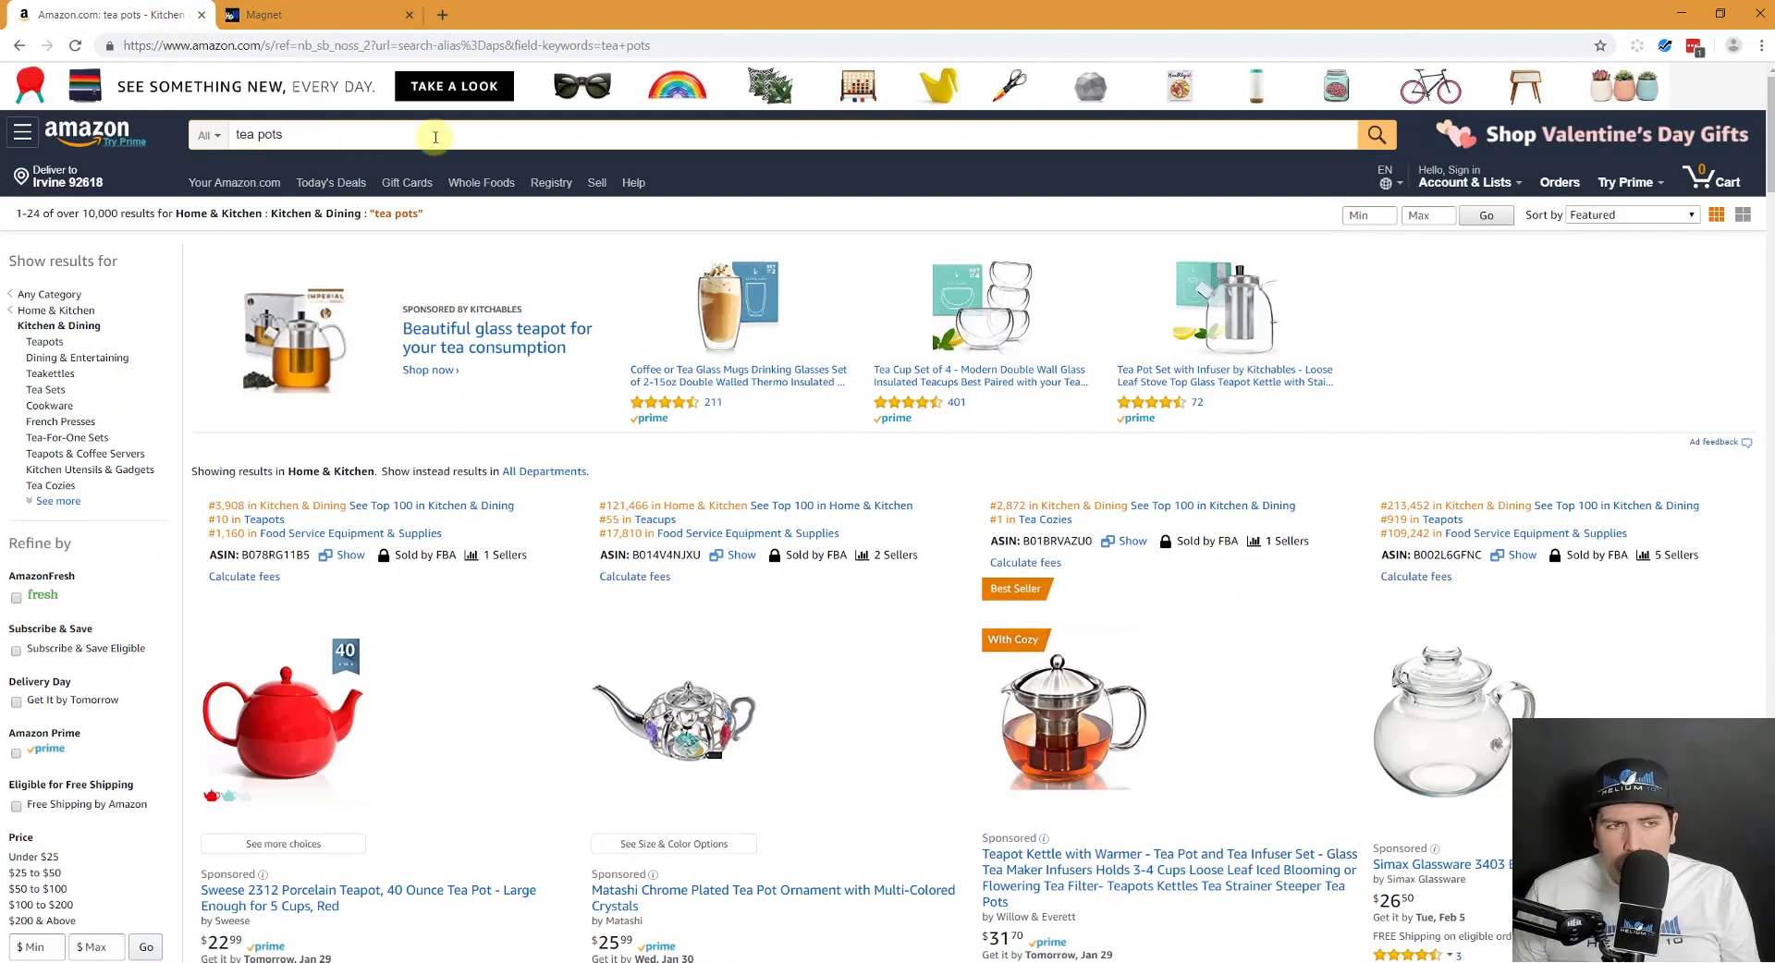
pyautogui.click(435, 136)
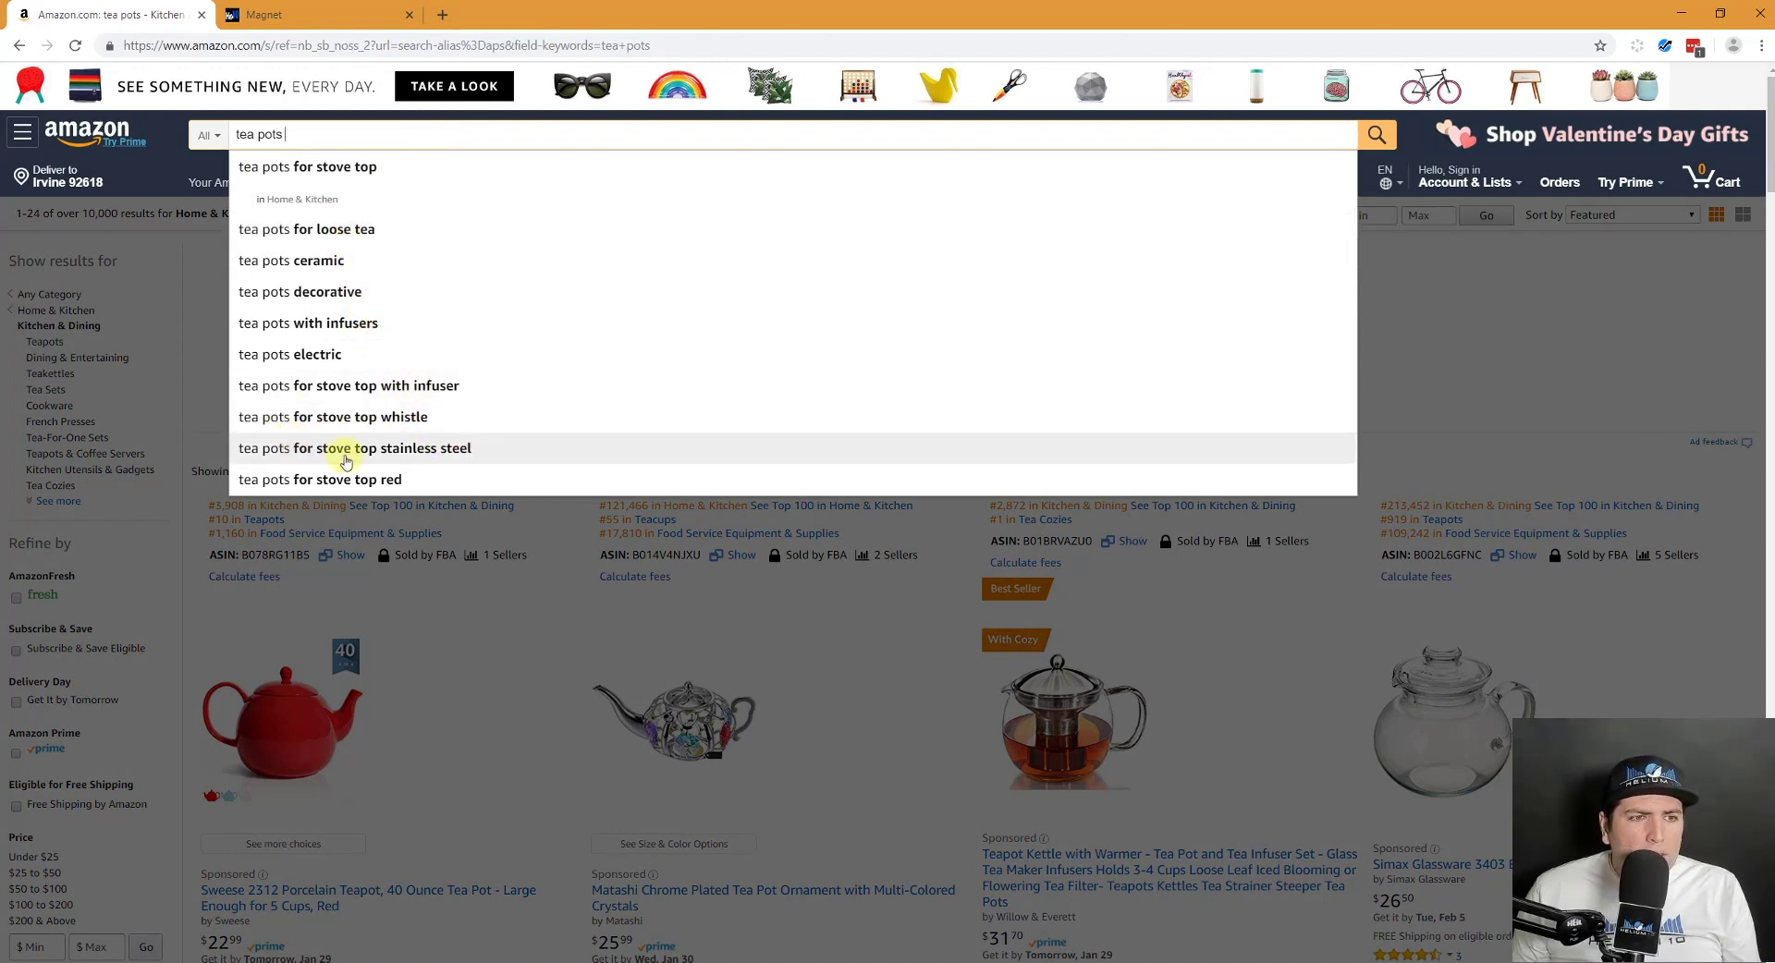
pyautogui.click(375, 450)
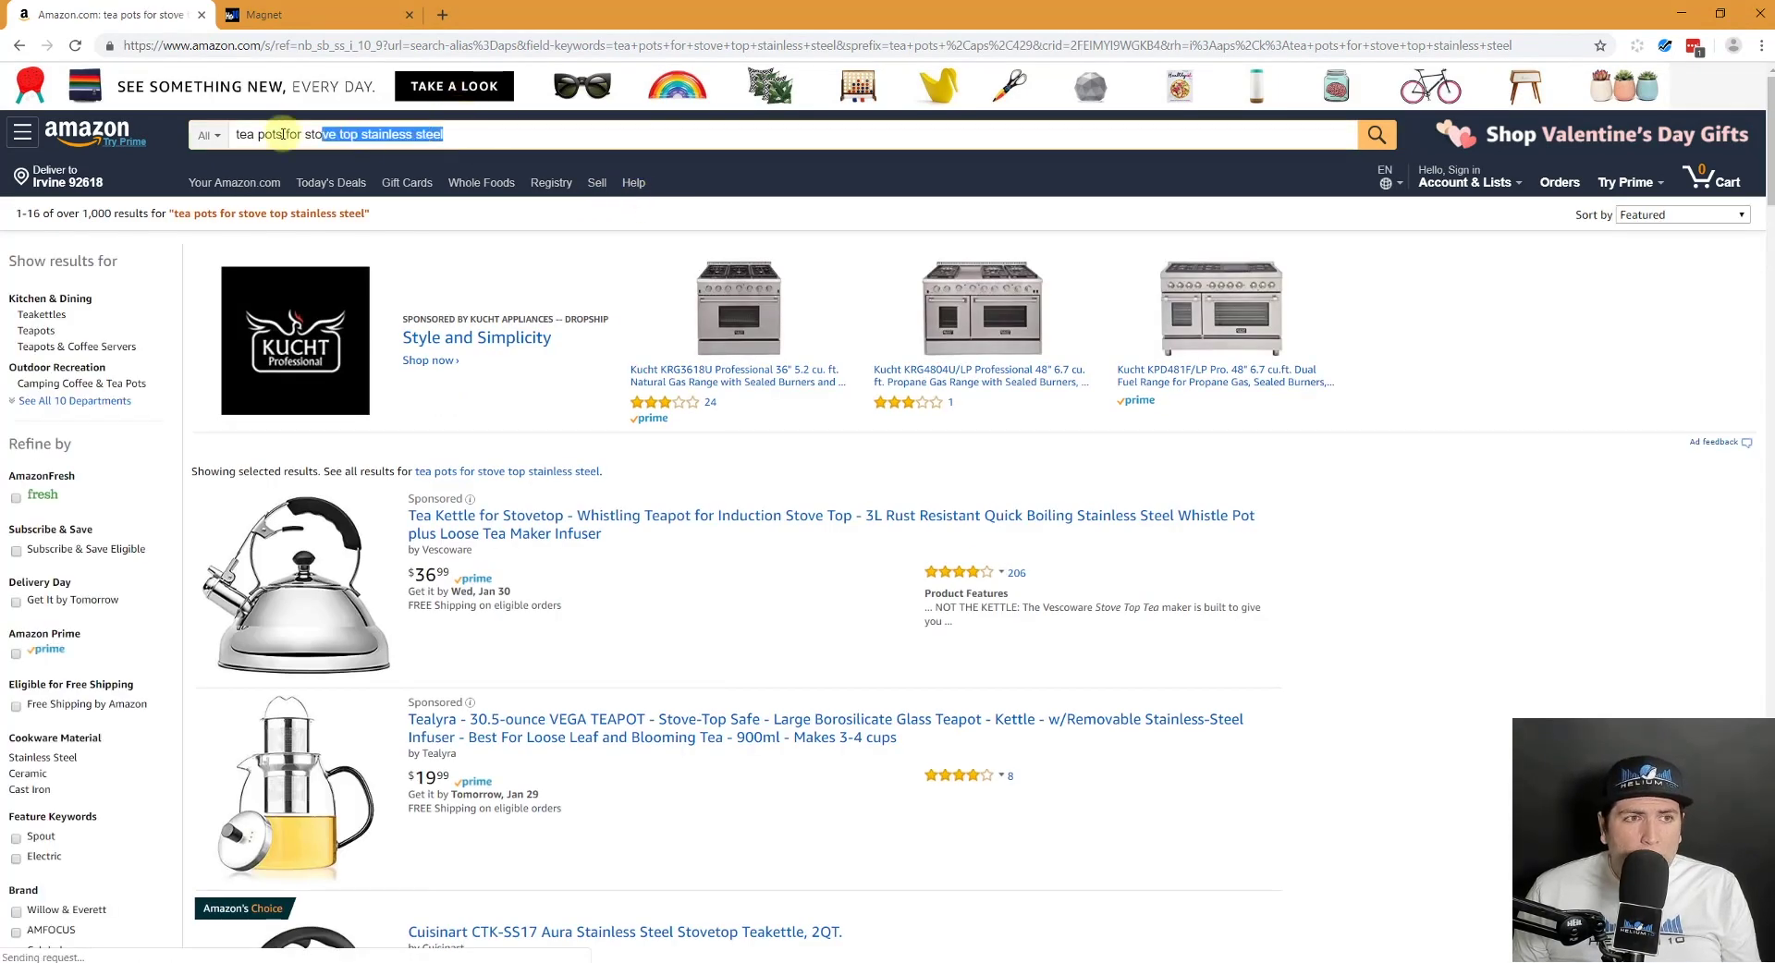
pyautogui.click(457, 132)
pyautogui.hotkey('ctrl', 'c')
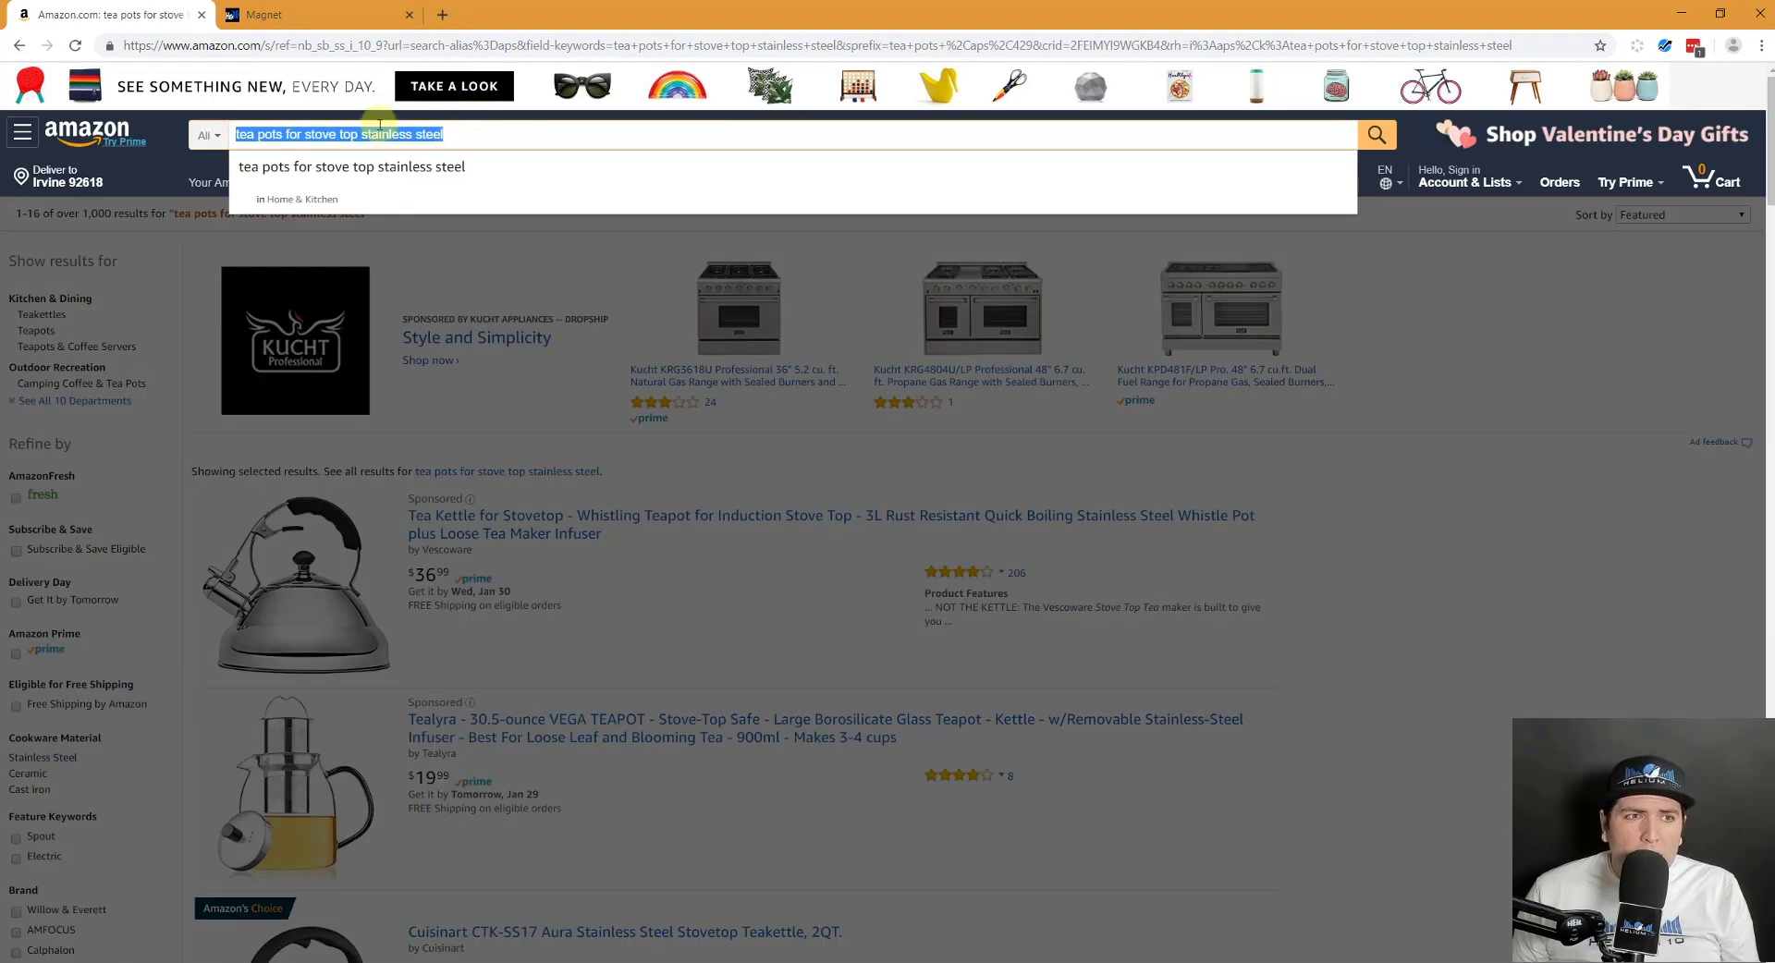
# Return to Magnet and filter for phrases containing "tea pots for stove top stainless steel".
pyautogui.click(350, 11)
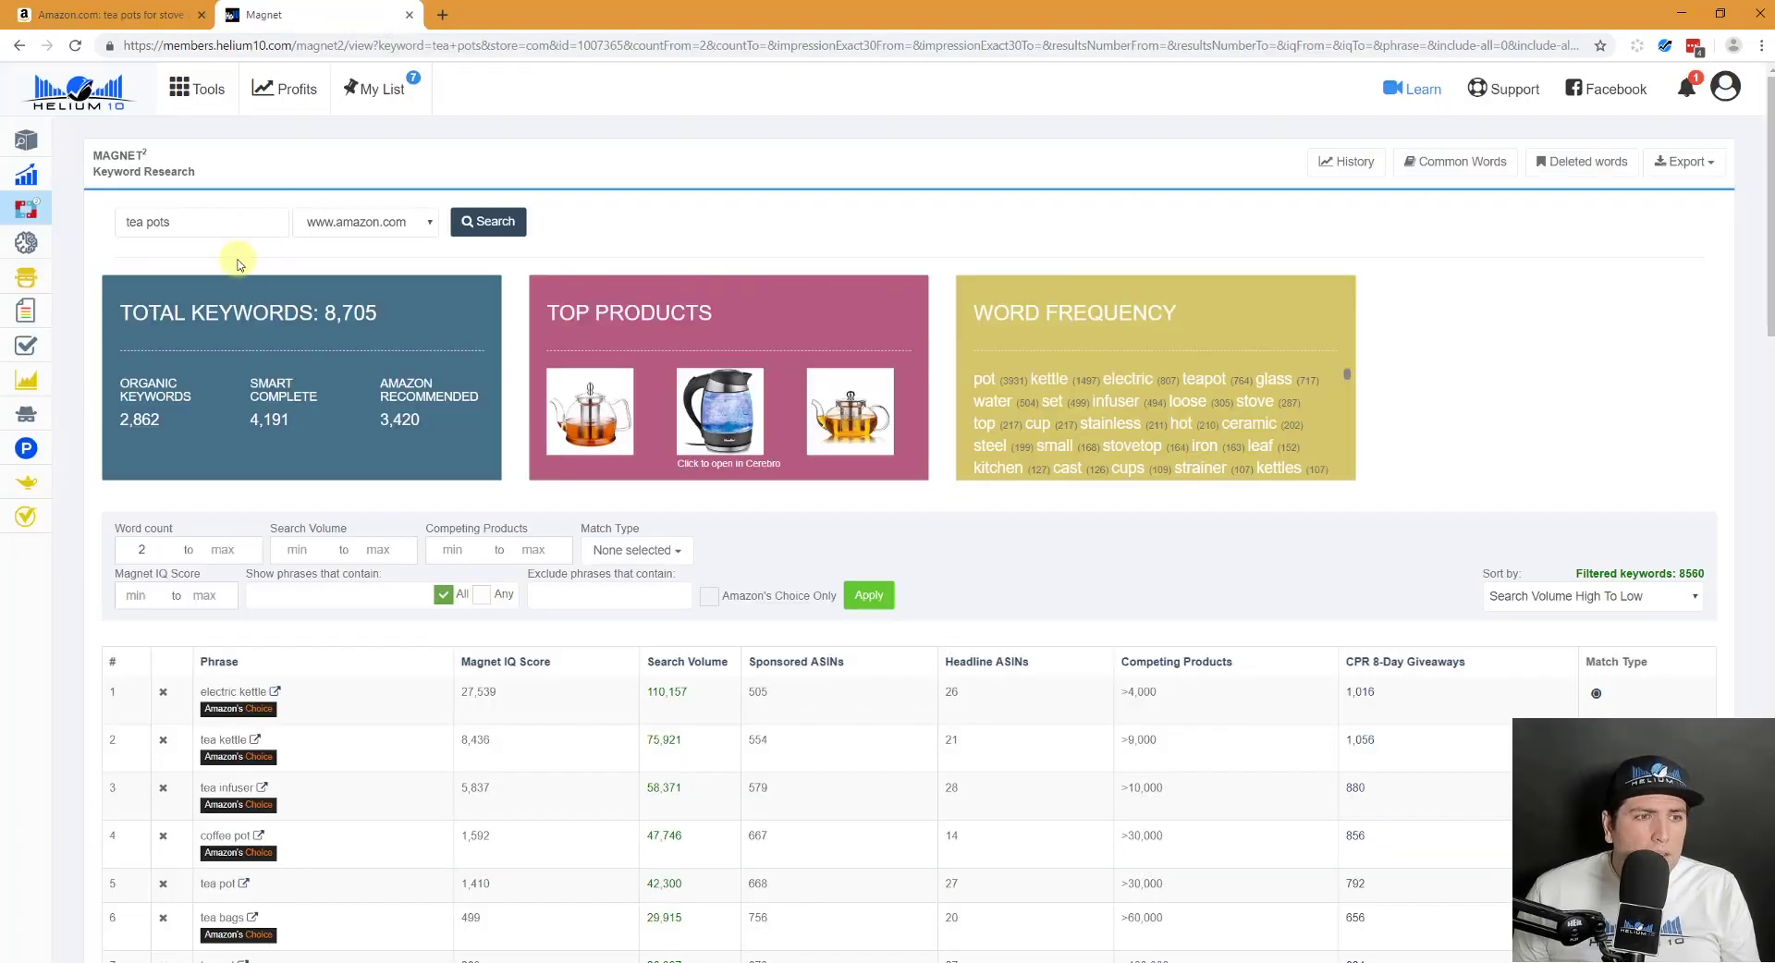
pyautogui.click(331, 596)
pyautogui.hotkey('ctrl', 'v')
pyautogui.moveTo(332, 597); pyautogui.dragTo(227, 596)
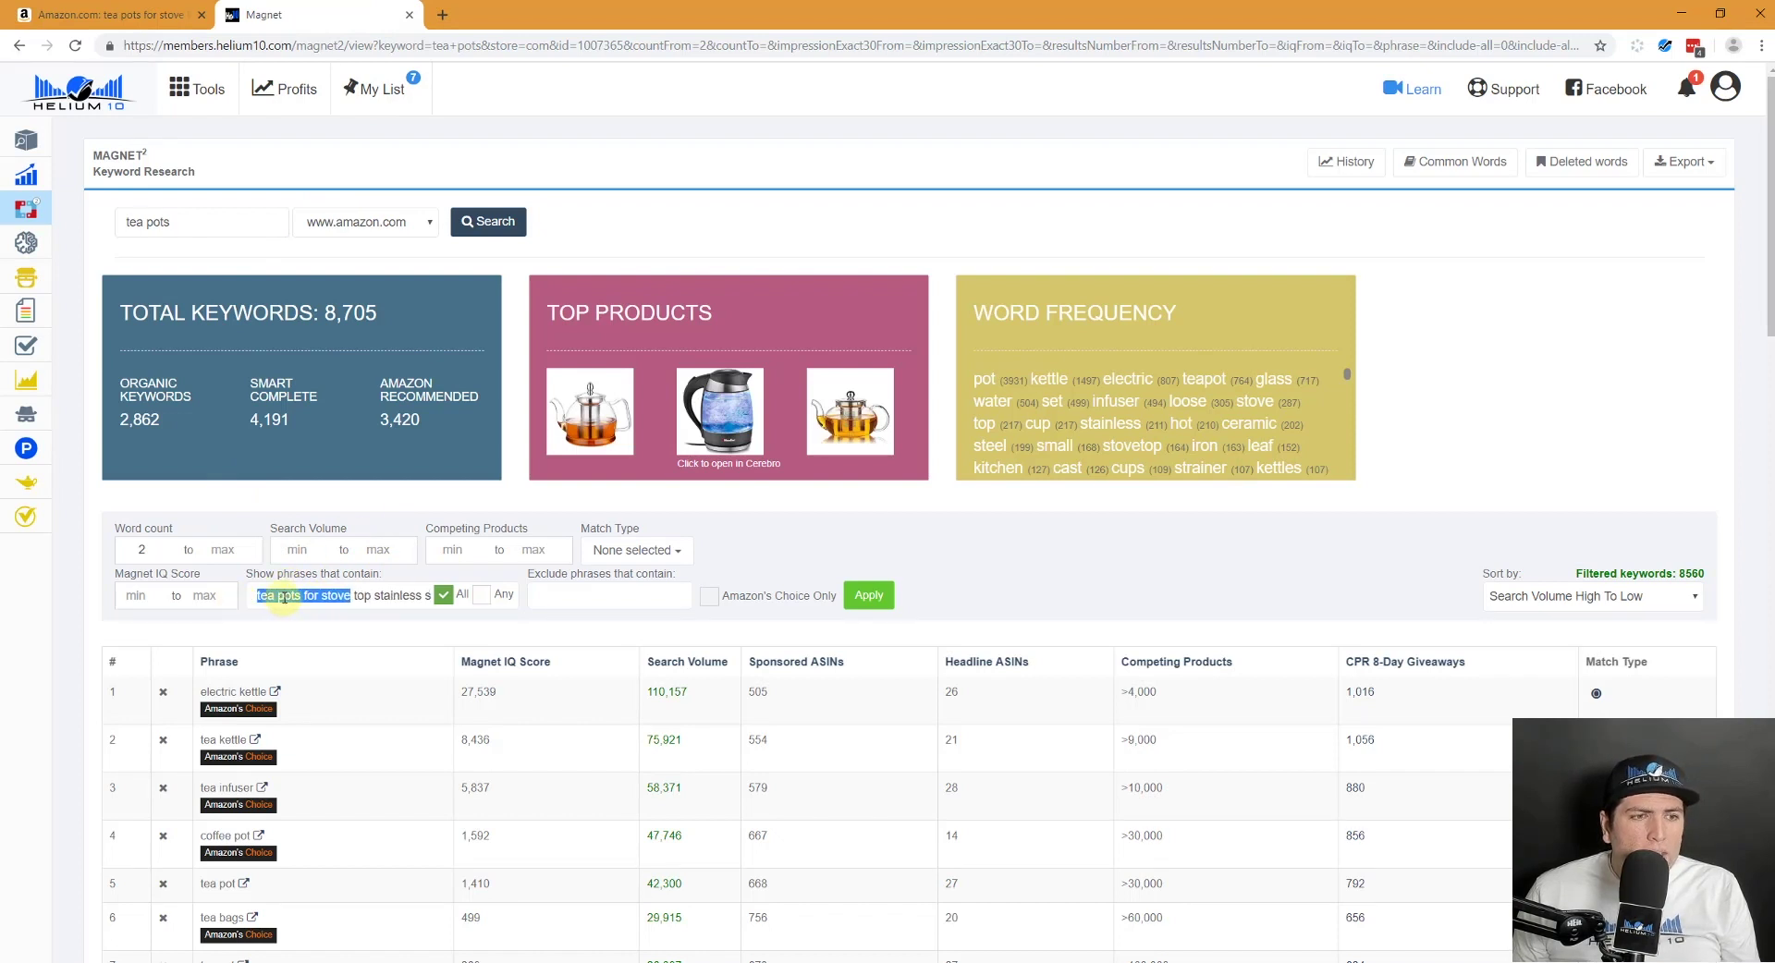
pyautogui.click(889, 597)
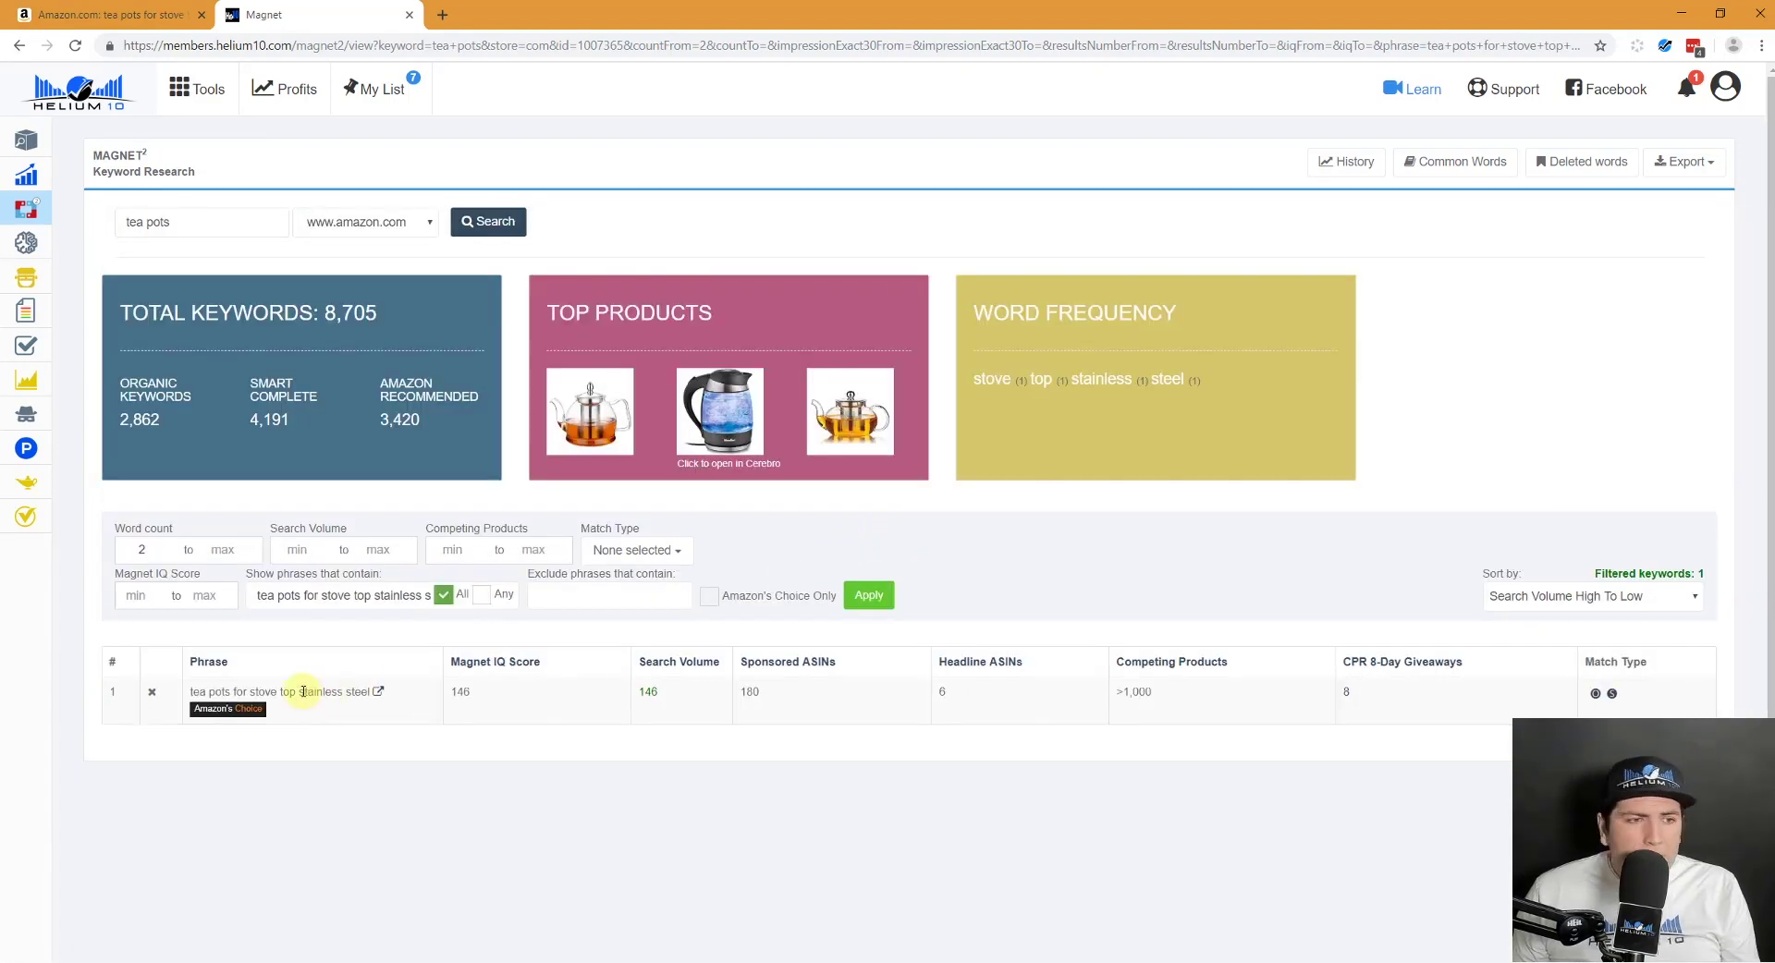
# Examine the match types of the phrase "tea pots for stove top stainless steel".
pyautogui.moveTo(200, 692); pyautogui.dragTo(374, 697)
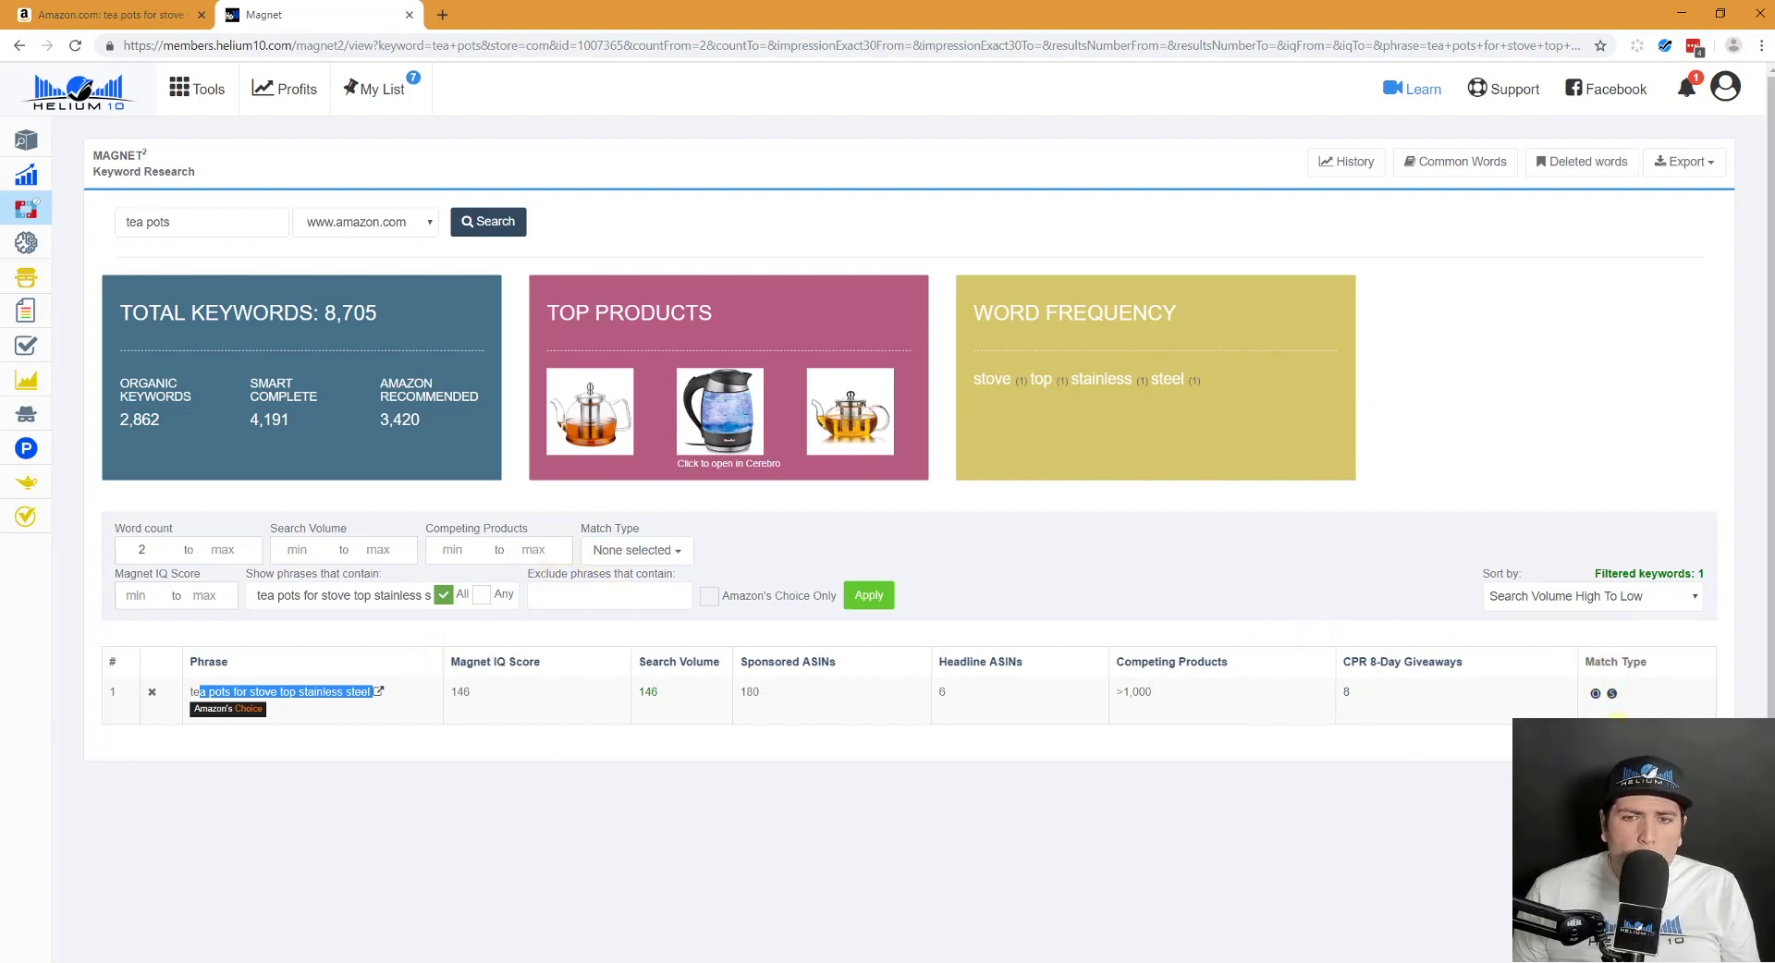
pyautogui.moveTo(1595, 694)
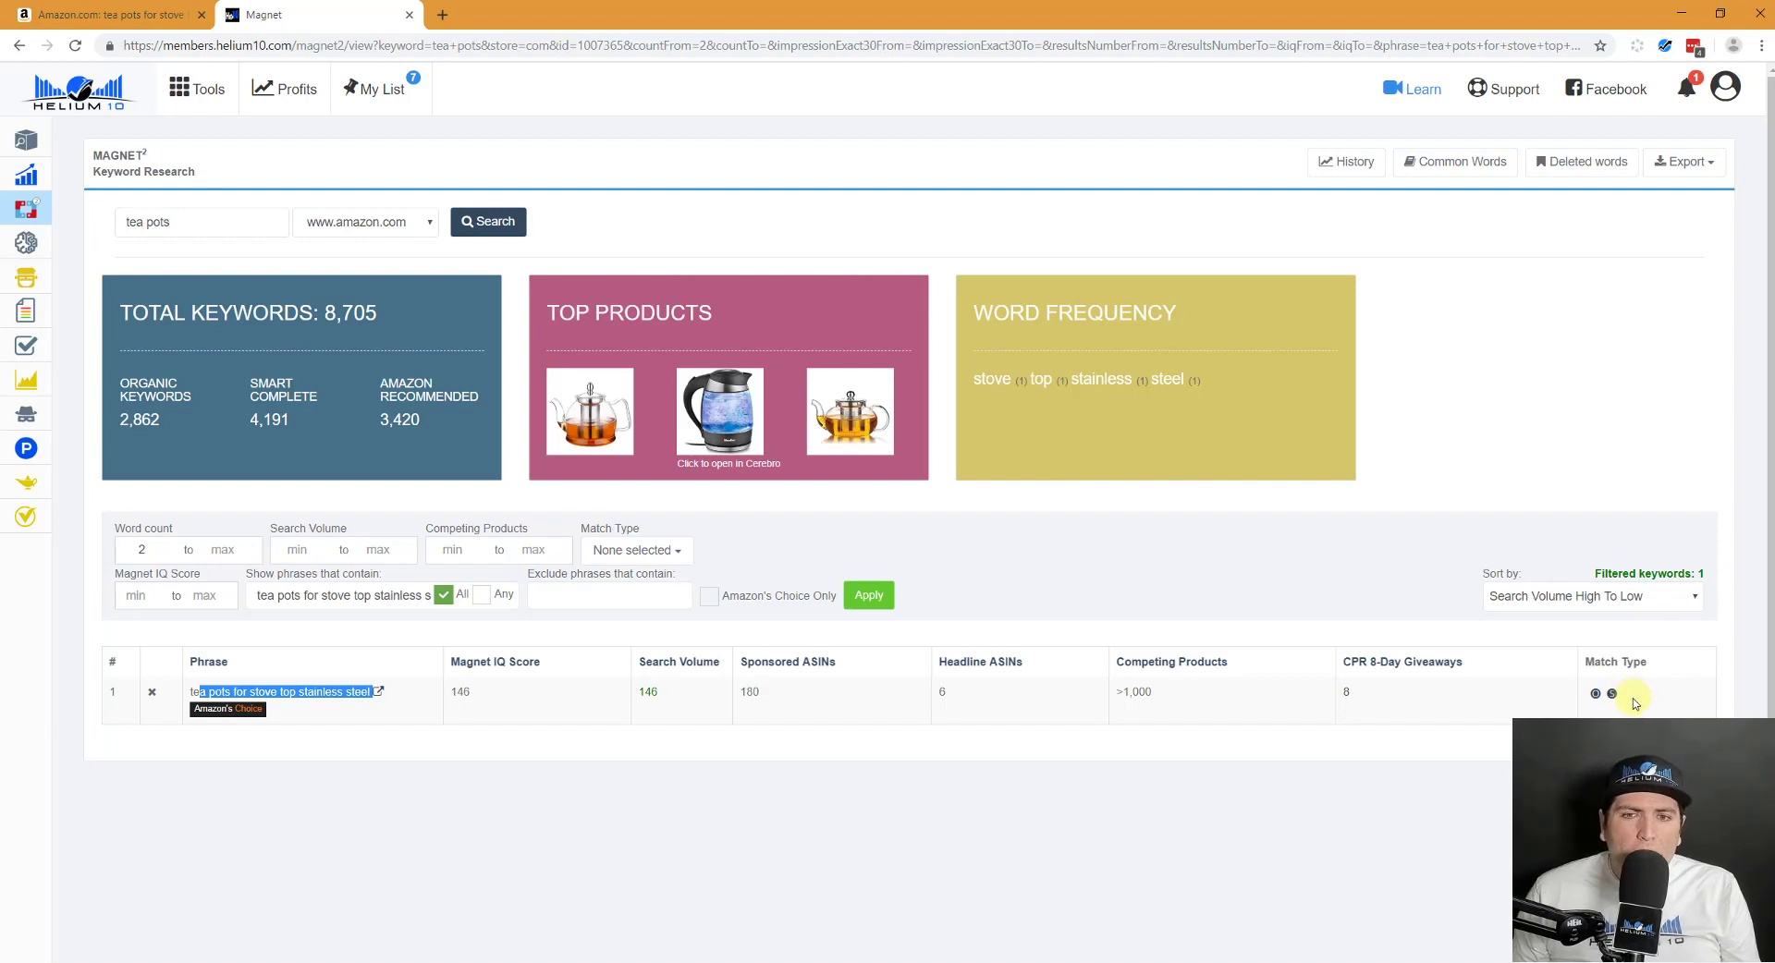
pyautogui.moveTo(1447, 652)
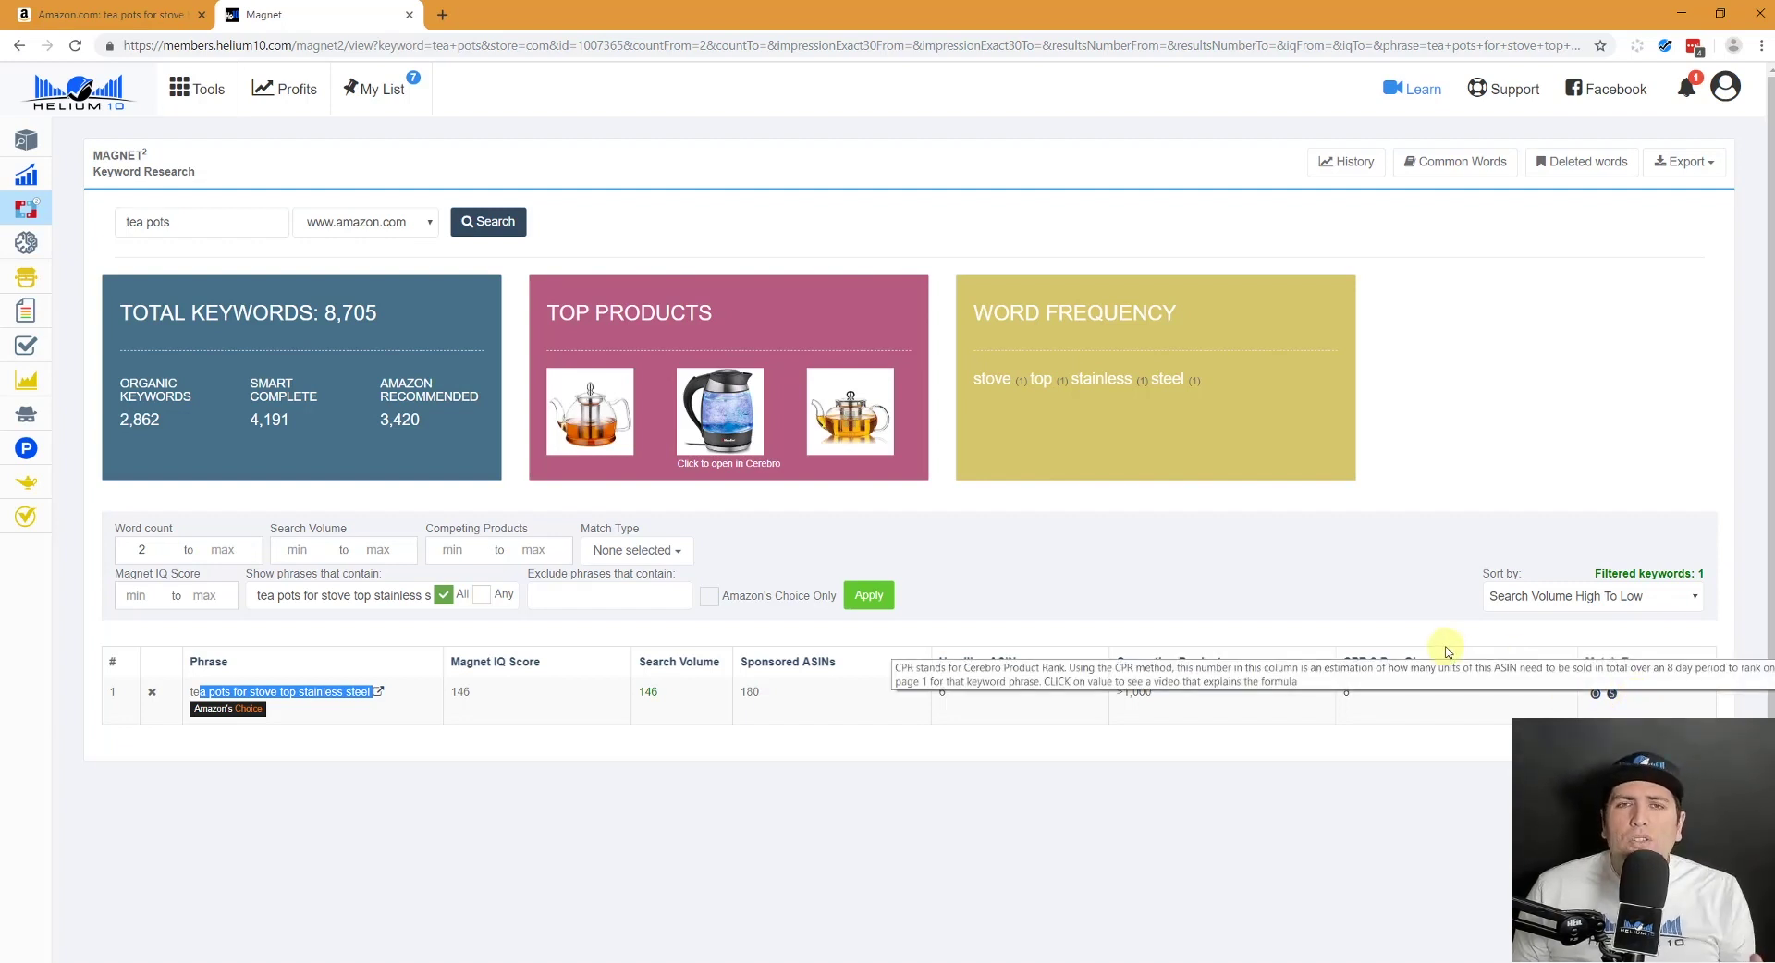